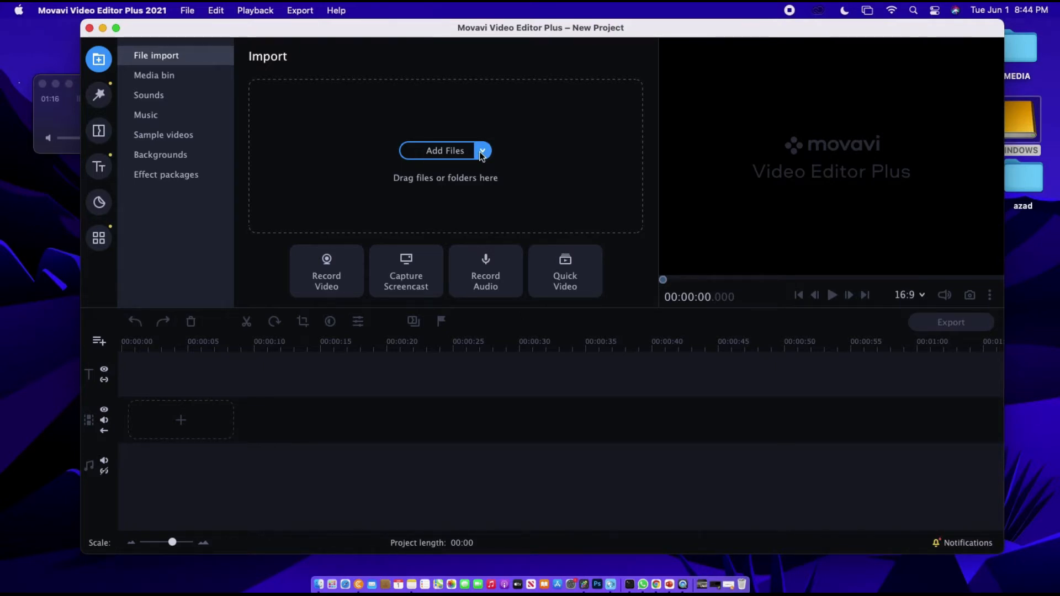
# Import the whole azad folder from the Desktop into the media bin
pyautogui.click(481, 152)
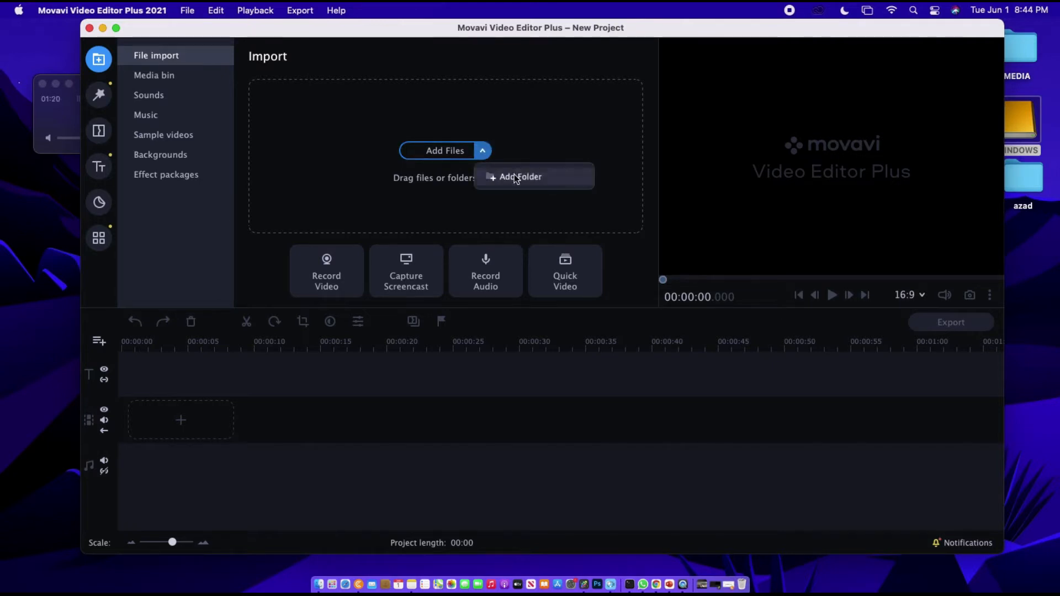
pyautogui.click(515, 177)
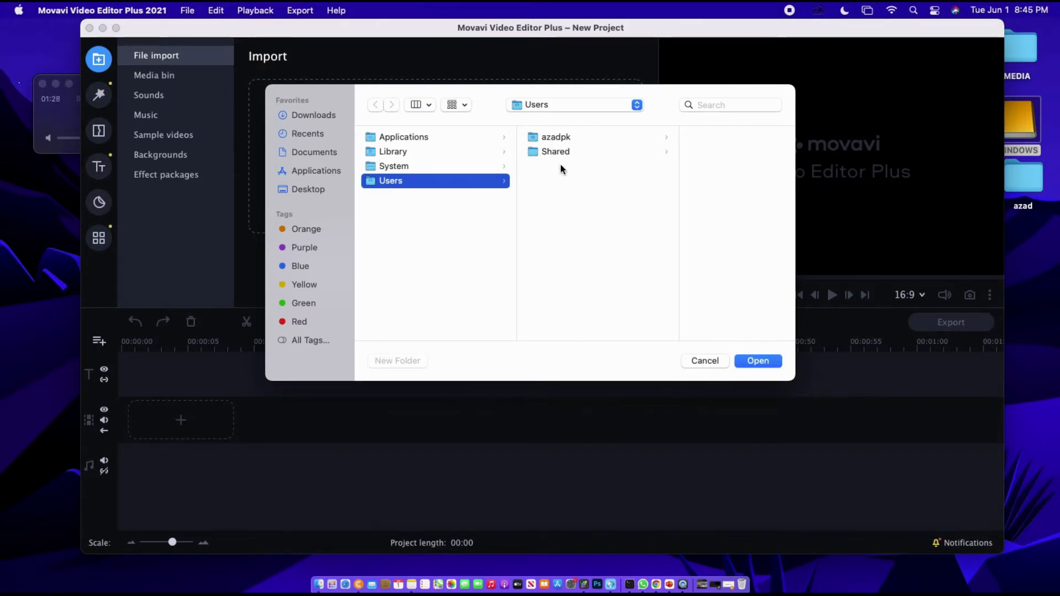
pyautogui.click(309, 186)
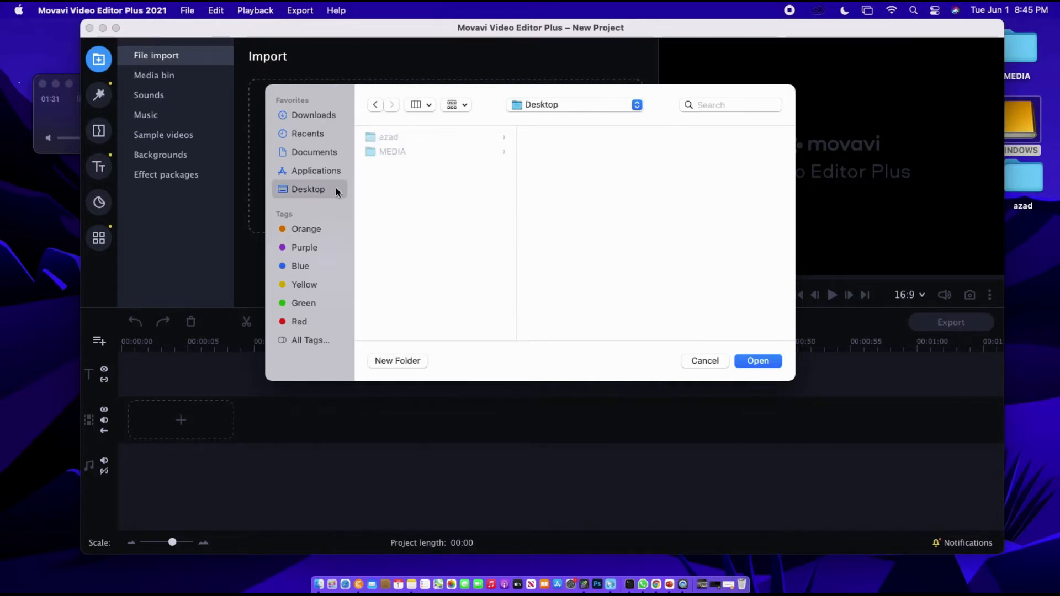
pyautogui.click(392, 137)
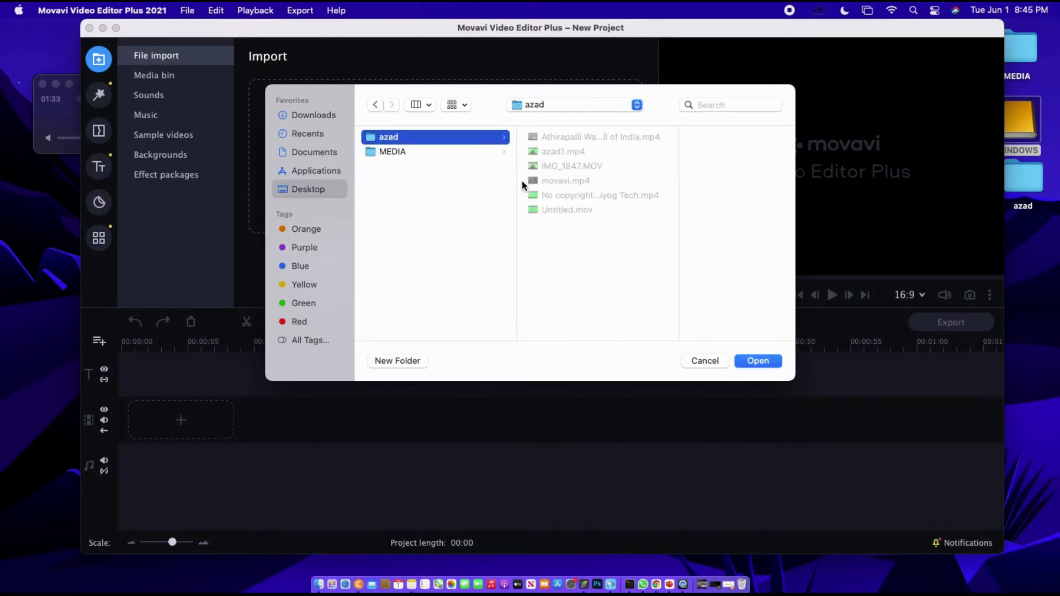
pyautogui.click(771, 362)
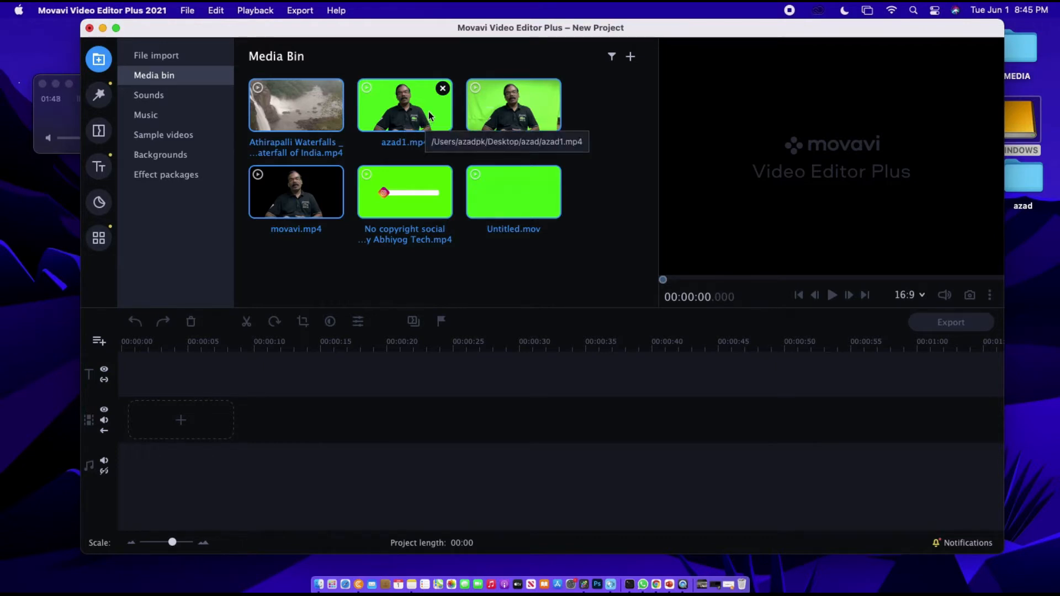
# Place all six imported clips on the video track, starting at the beginning of the timeline
pyautogui.moveTo(432, 110); pyautogui.dragTo(136, 394)
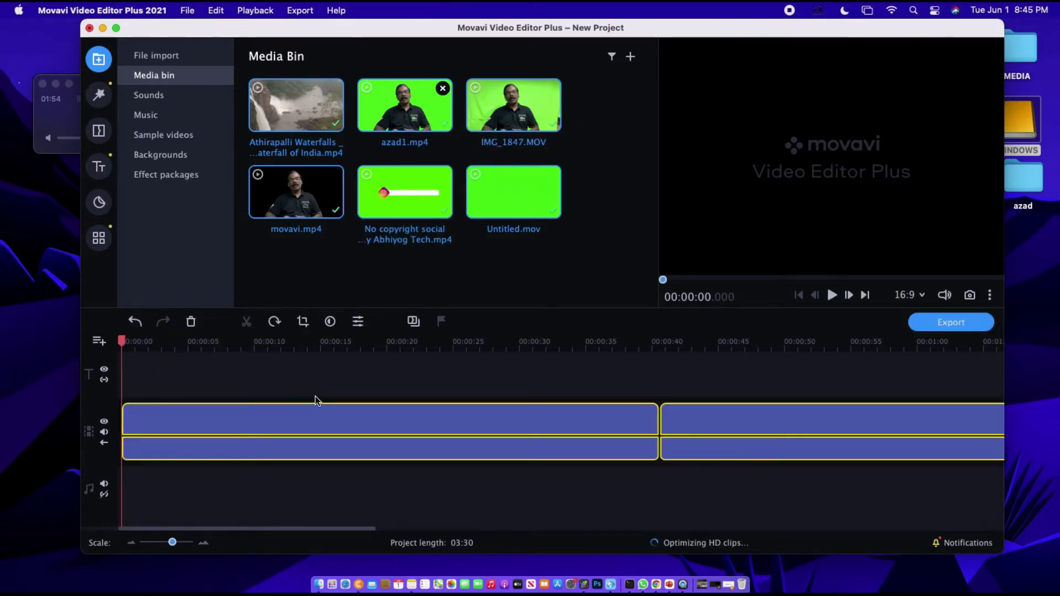
pyautogui.hscroll(1, 695, 448)
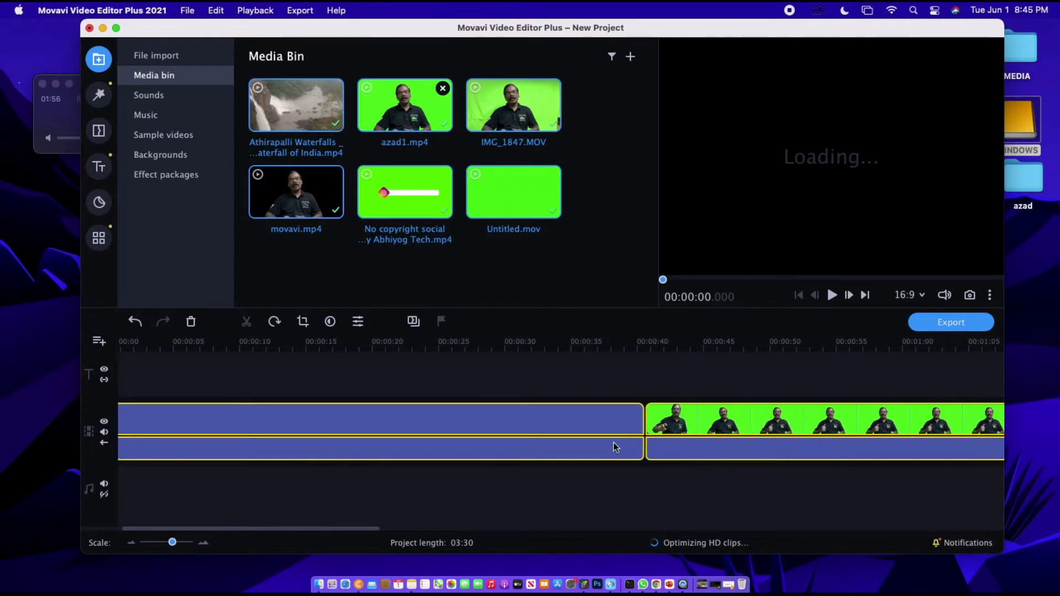
pyautogui.click(593, 435)
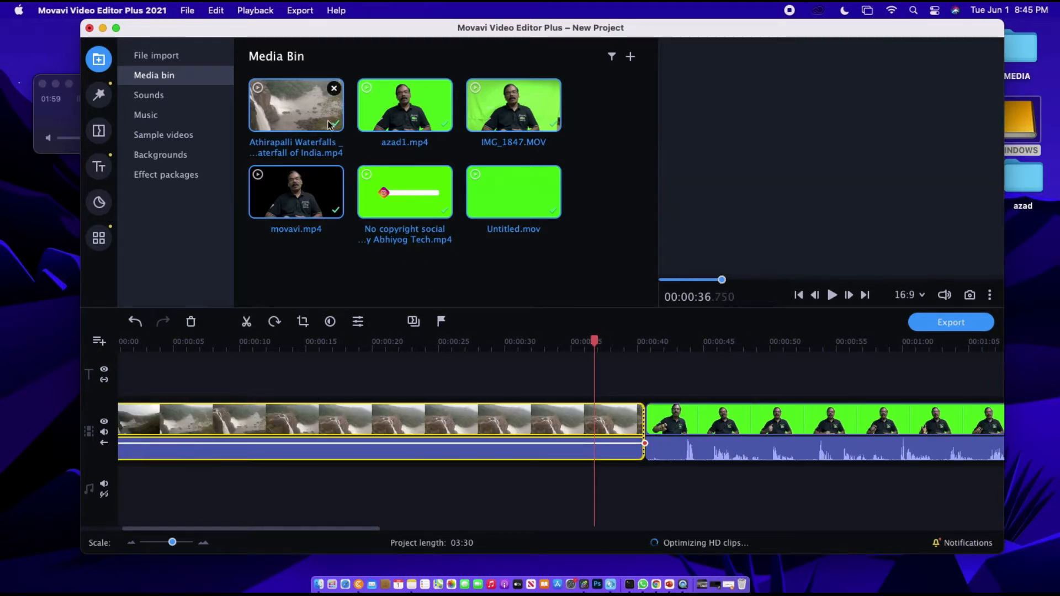
# Look through the sequence of clips along the whole timeline and return to the waterfall clip at the start
pyautogui.hscroll(2, 719, 453)
pyautogui.hscroll(15, 719, 453)
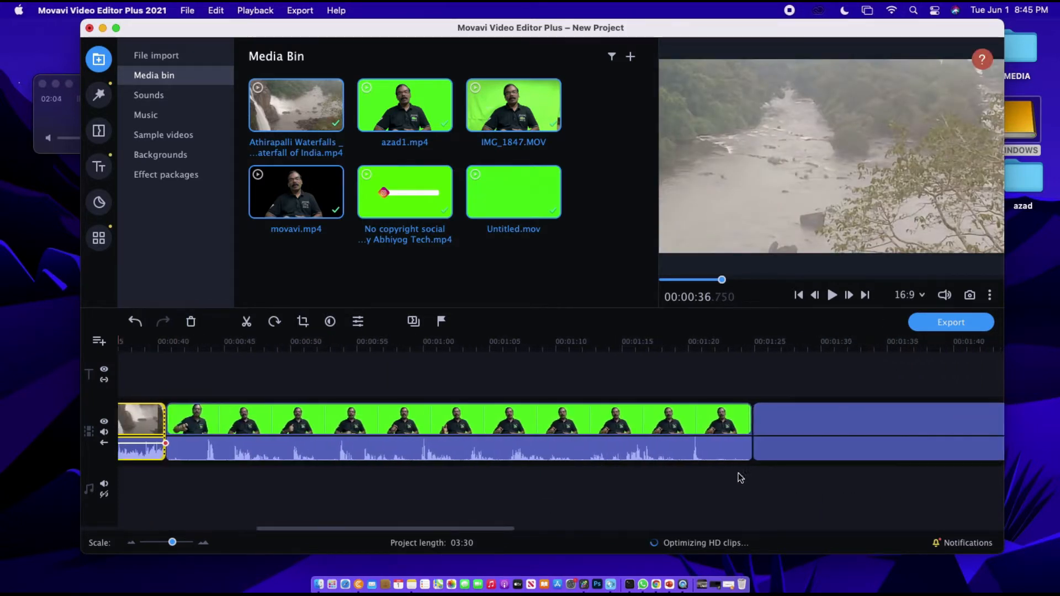
pyautogui.hscroll(20, 740, 475)
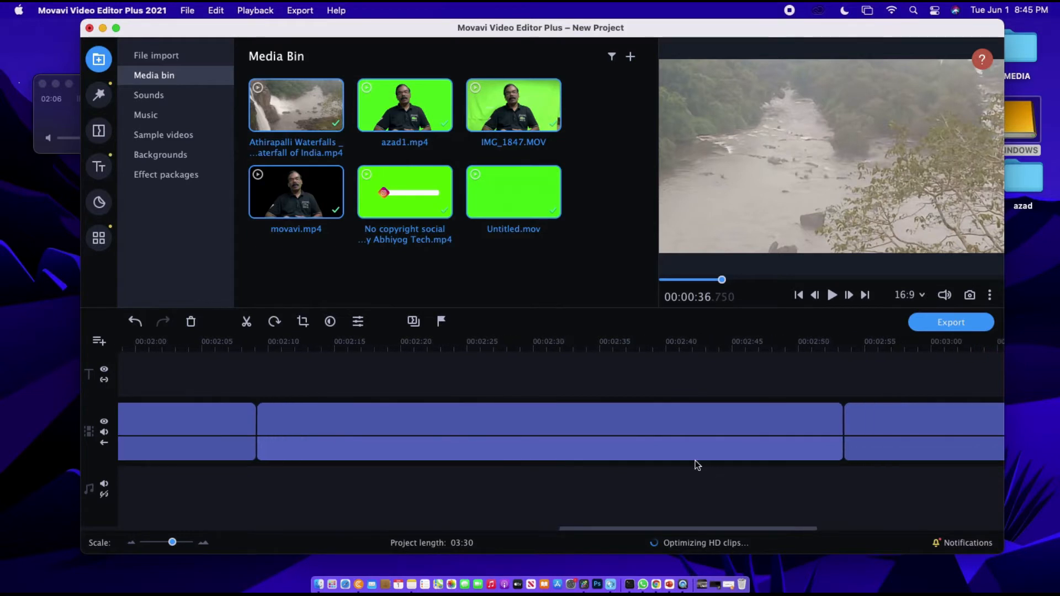
pyautogui.hscroll(12, 717, 458)
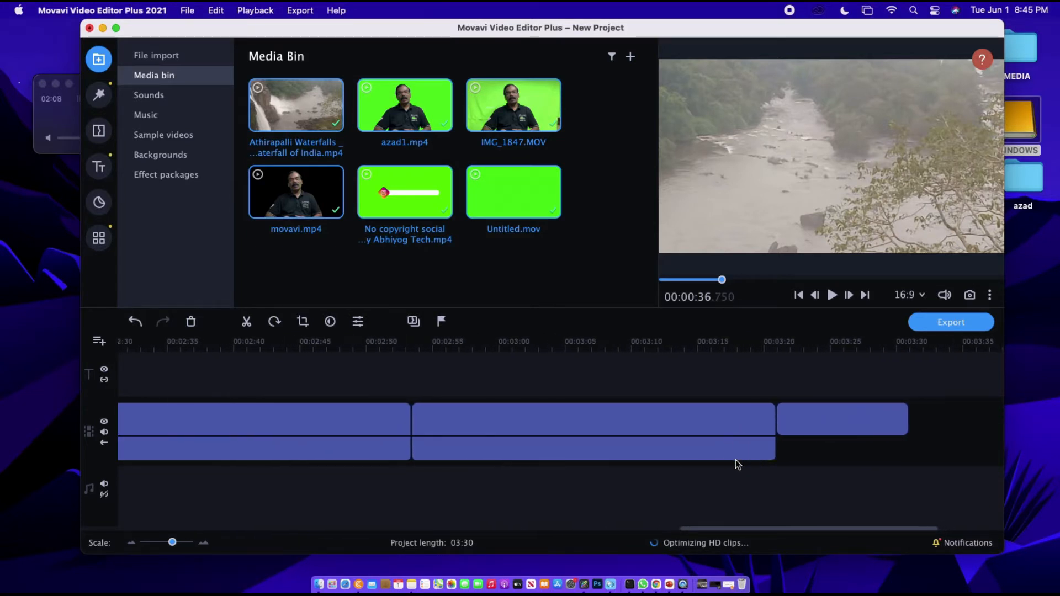
pyautogui.hscroll(-14, 735, 462)
pyautogui.hscroll(-18, 681, 473)
pyautogui.hscroll(-20, 462, 466)
pyautogui.hscroll(-8, 589, 481)
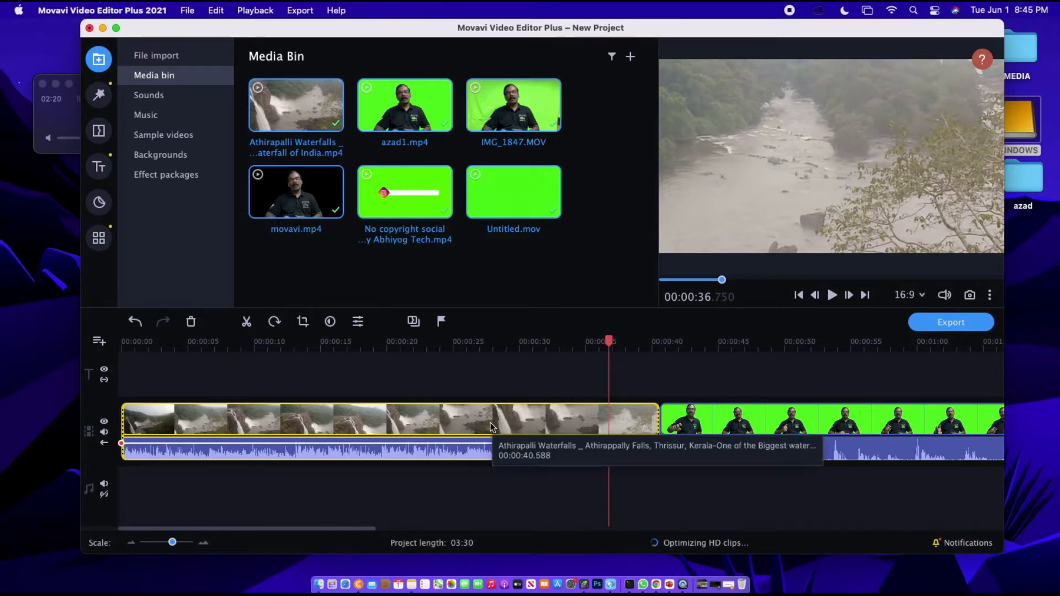
pyautogui.click(533, 421)
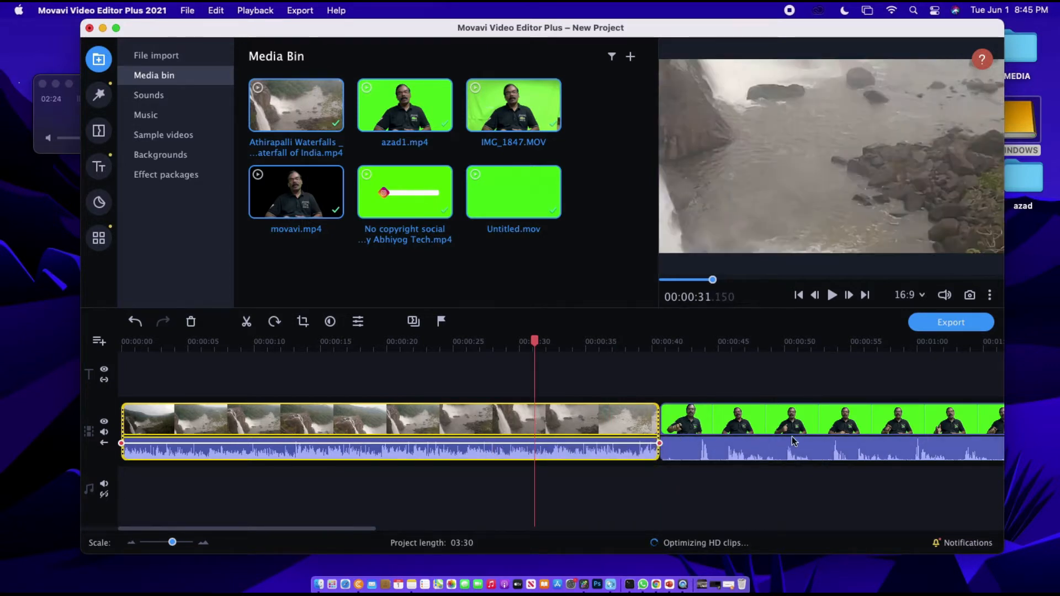
# Delete the five clips following the waterfall clip from the video track, leaving only the waterfall footage
pyautogui.click(765, 426)
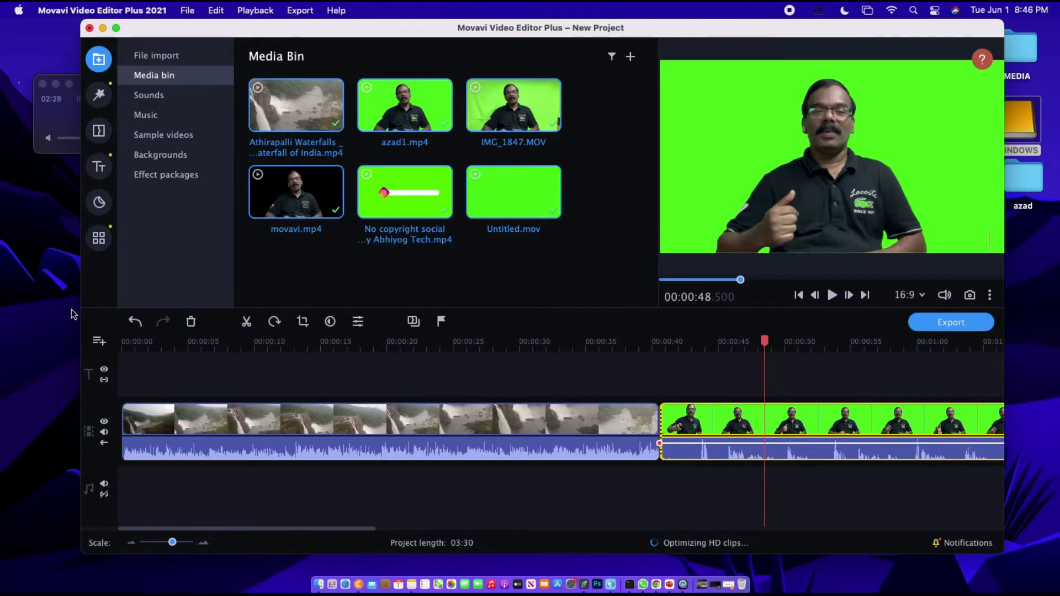
pyautogui.click(191, 322)
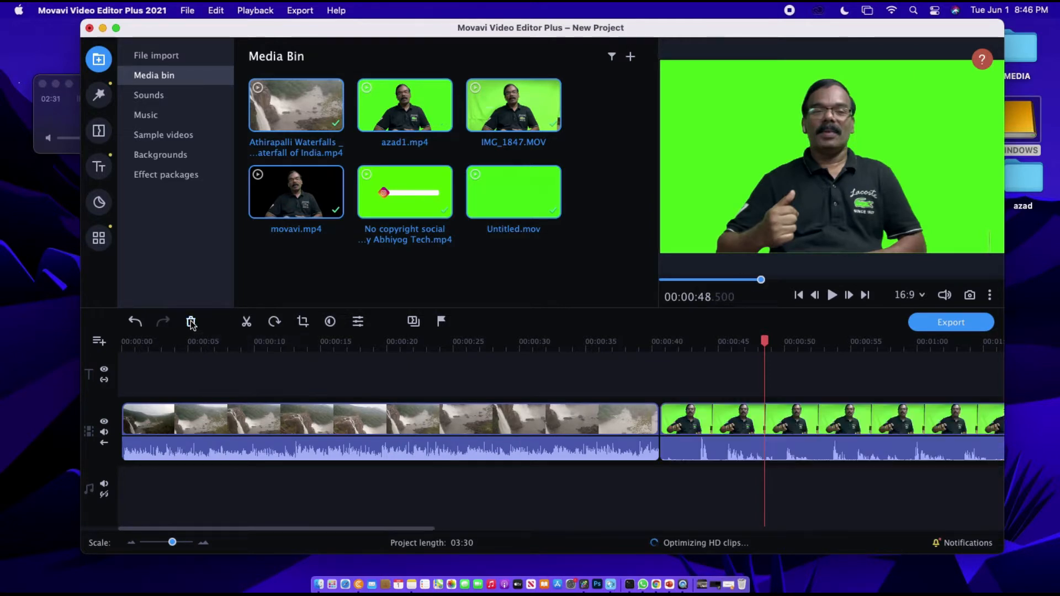
pyautogui.click(739, 421)
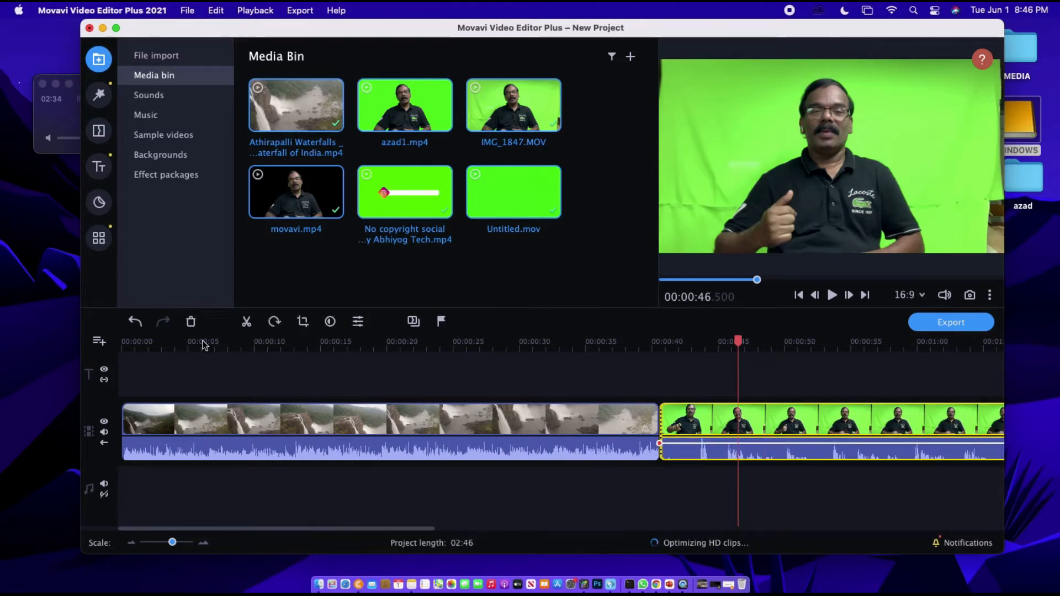
pyautogui.click(192, 322)
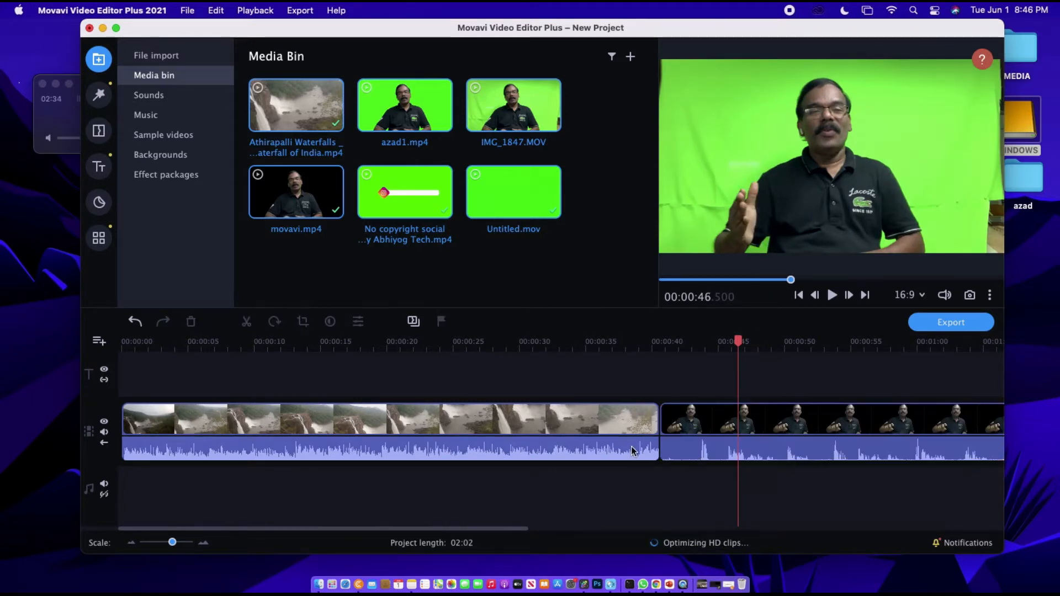
pyautogui.click(688, 420)
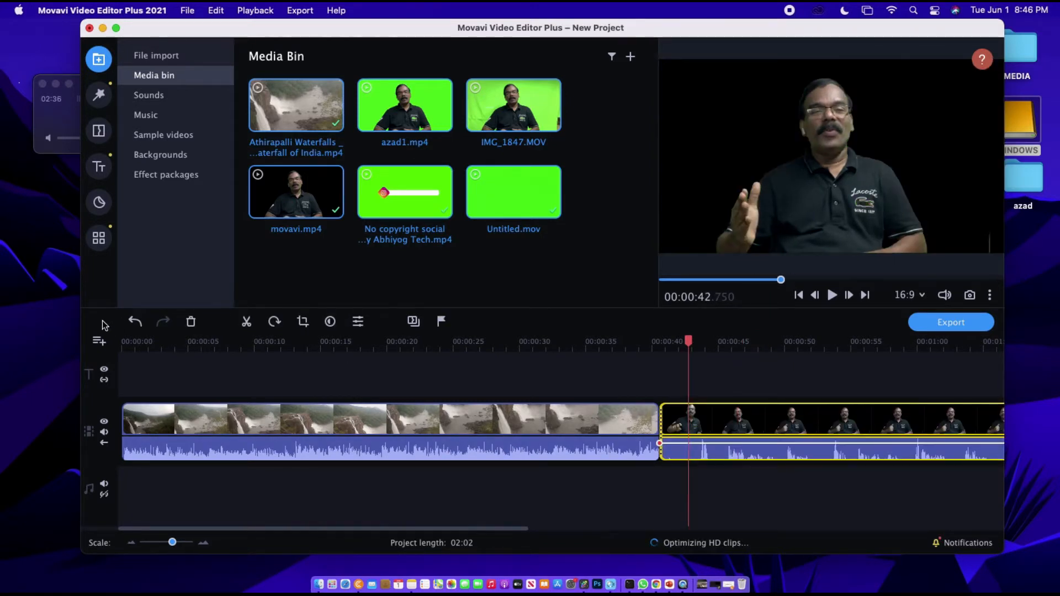
pyautogui.click(191, 321)
pyautogui.click(799, 426)
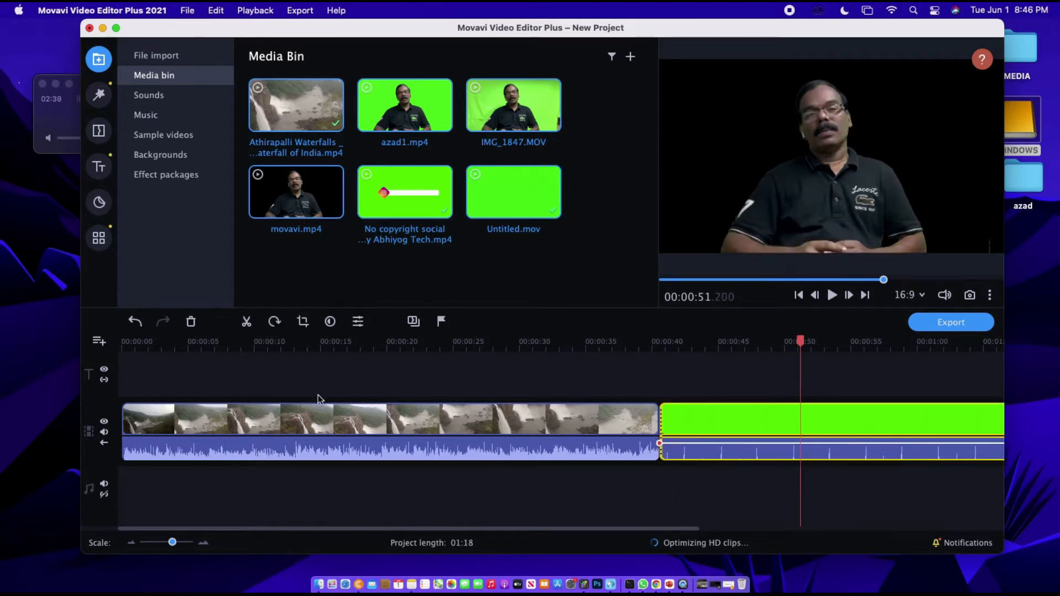
pyautogui.click(191, 321)
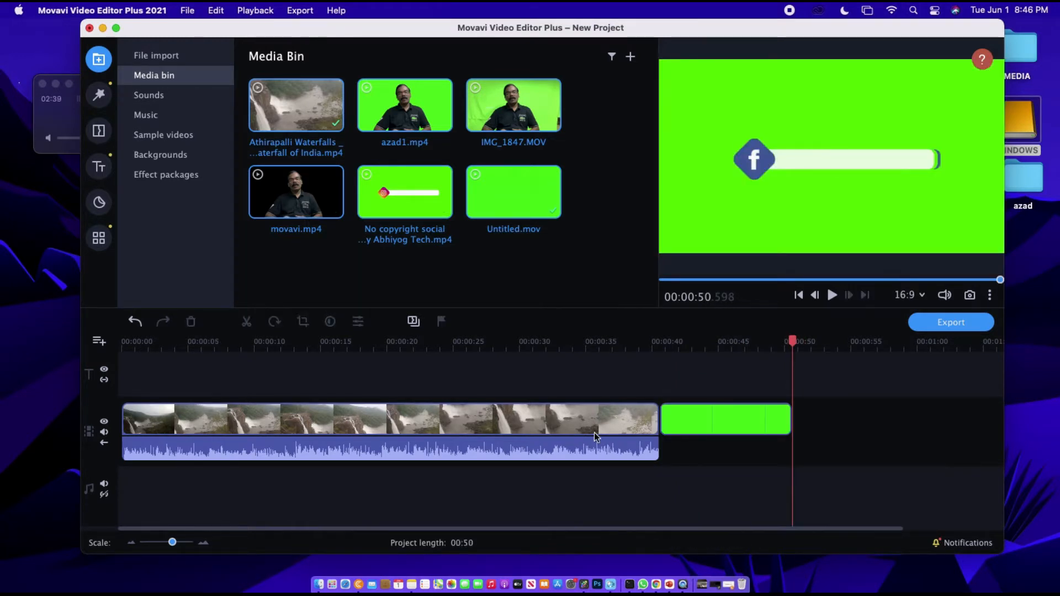
pyautogui.click(710, 415)
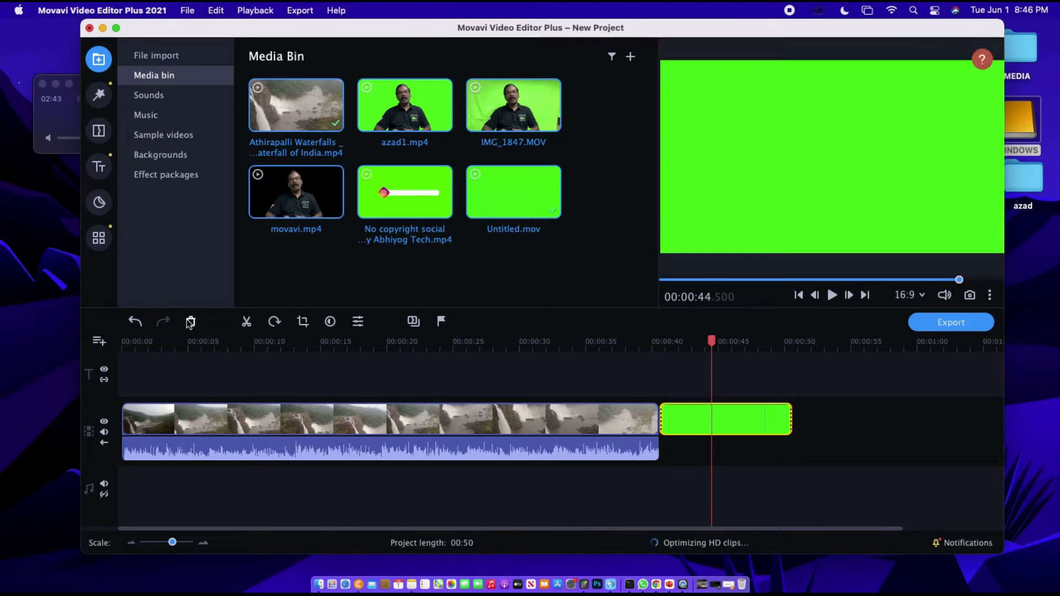
pyautogui.click(190, 321)
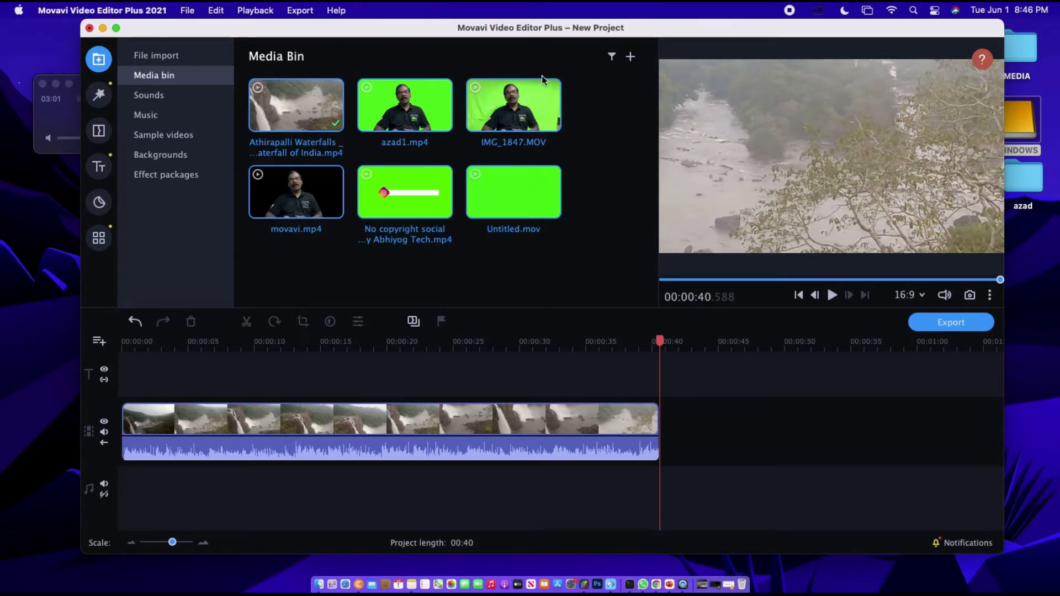
# Add A TECH.mp4 from the untitled folder inside the desktop MEDIA folder to the video track, before the waterfall clip
pyautogui.doubleClick(1022, 53)
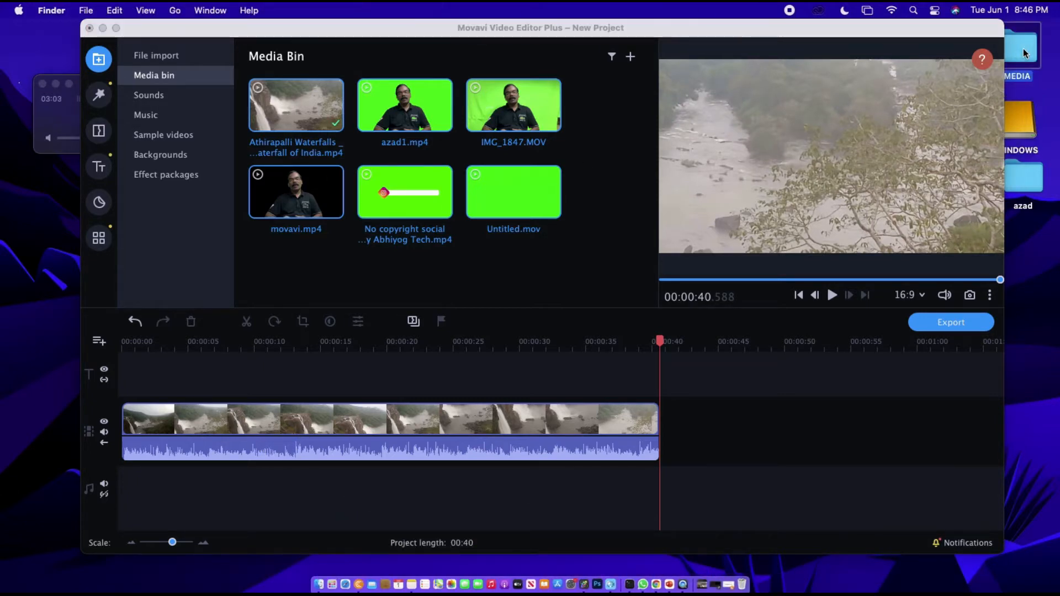
pyautogui.scroll(-3, 820, 219)
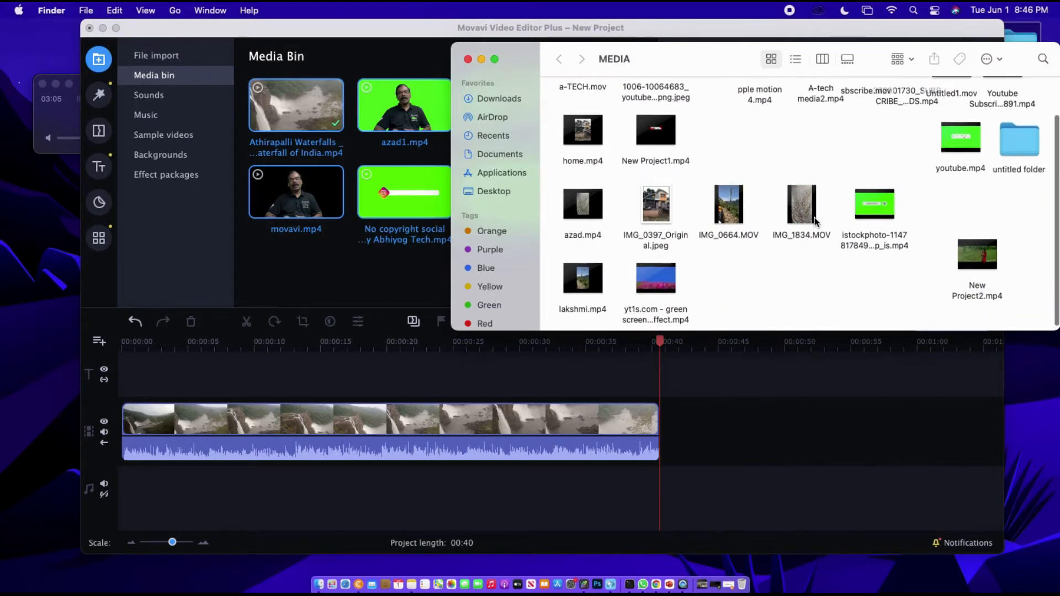
pyautogui.scroll(3, 815, 221)
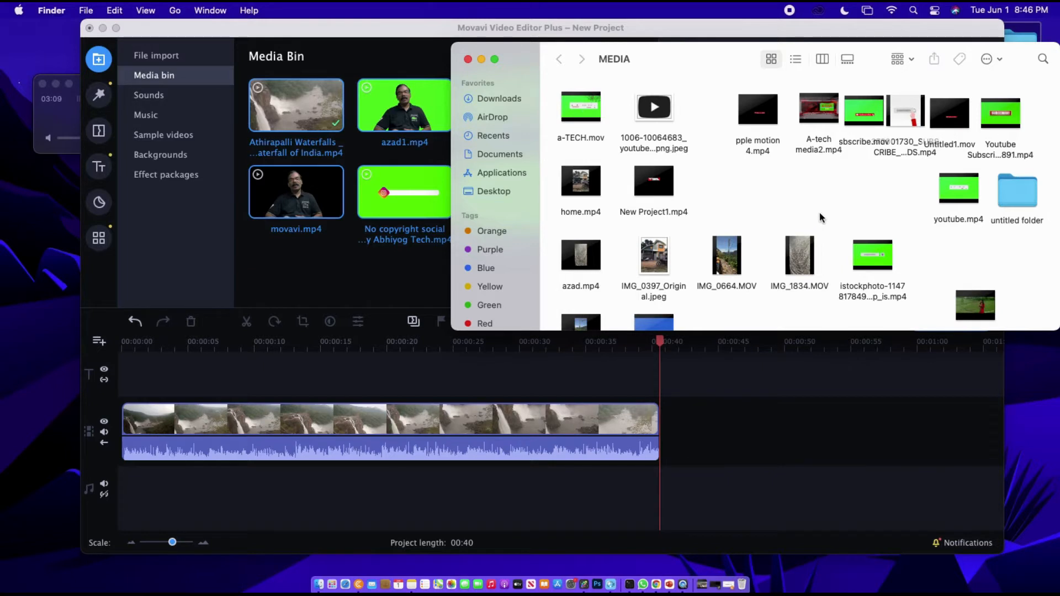
pyautogui.scroll(-3, 825, 212)
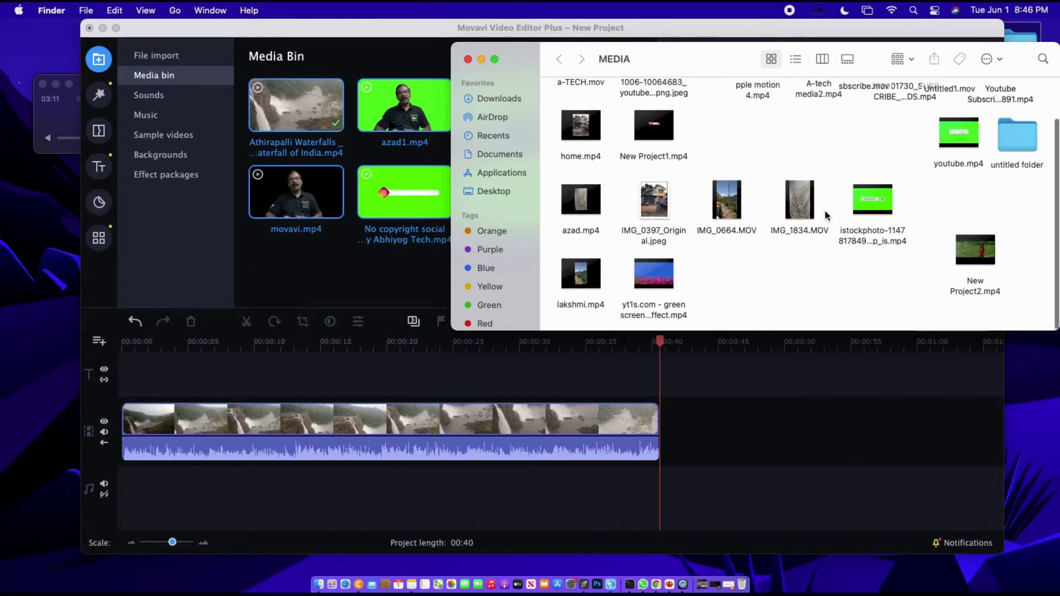
pyautogui.scroll(2, 825, 211)
pyautogui.scroll(2, 826, 214)
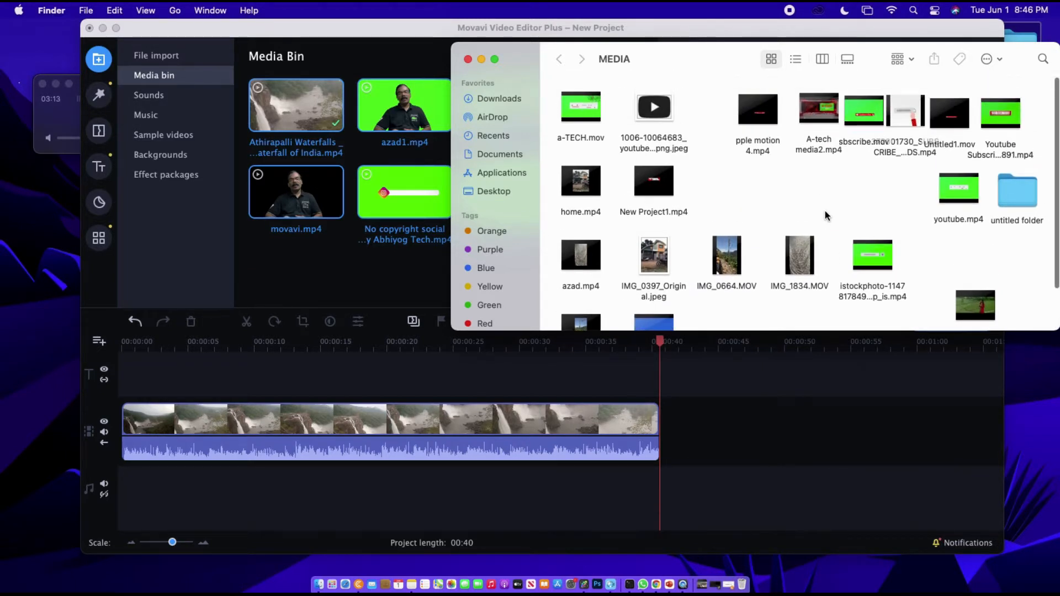
pyautogui.scroll(-3, 825, 211)
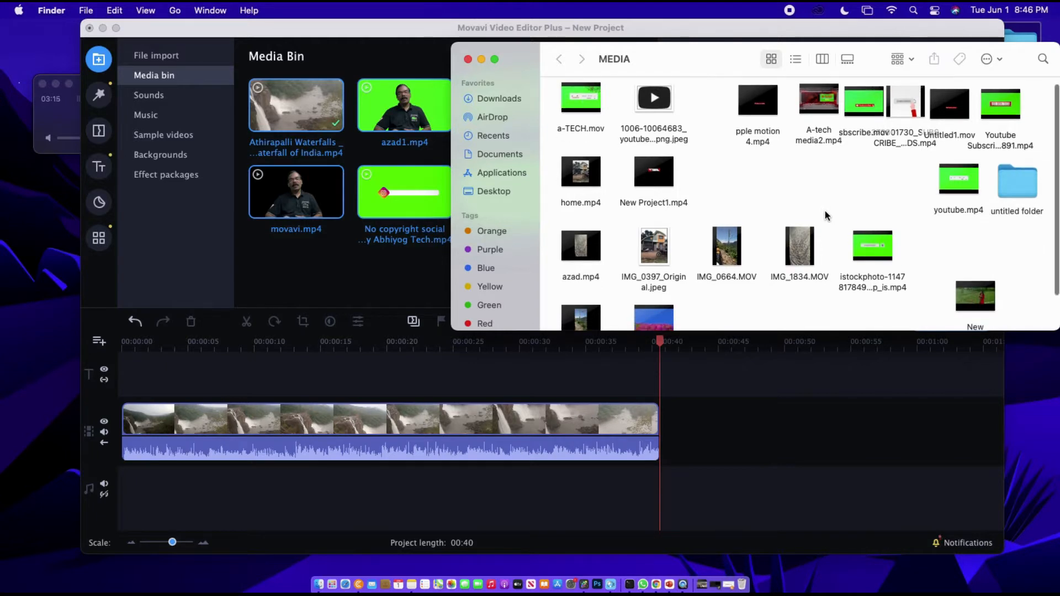
pyautogui.click(1007, 138)
pyautogui.doubleClick(1007, 139)
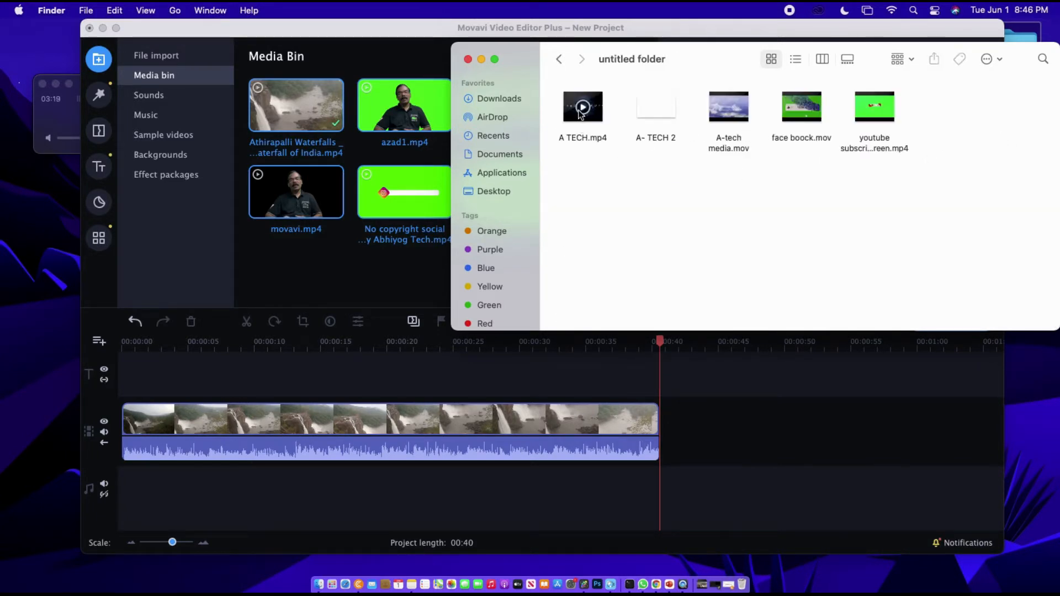
pyautogui.moveTo(590, 102); pyautogui.dragTo(127, 433)
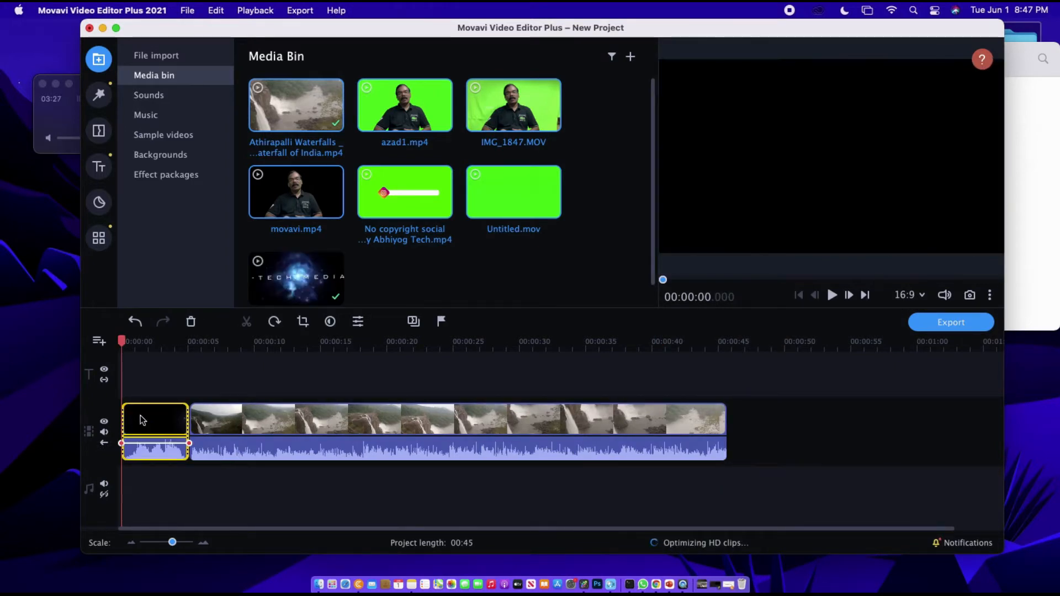
# Preview the sequence from the start and split the waterfall clip at 00:00:10.376
pyautogui.moveTo(122, 340); pyautogui.dragTo(174, 361)
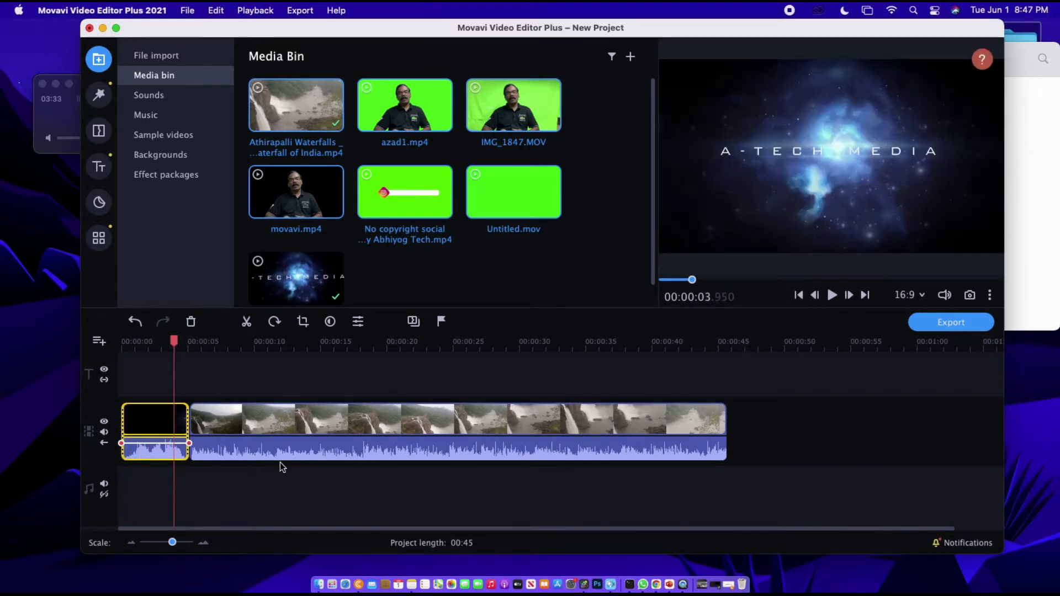
pyautogui.click(283, 424)
pyautogui.click(282, 424)
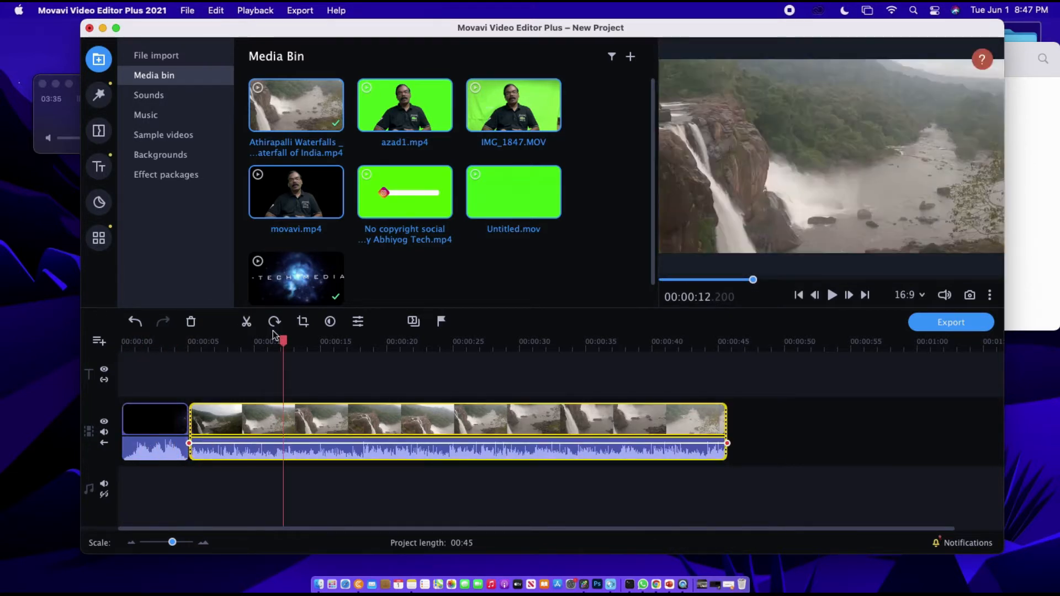
pyautogui.moveTo(285, 339); pyautogui.dragTo(122, 354)
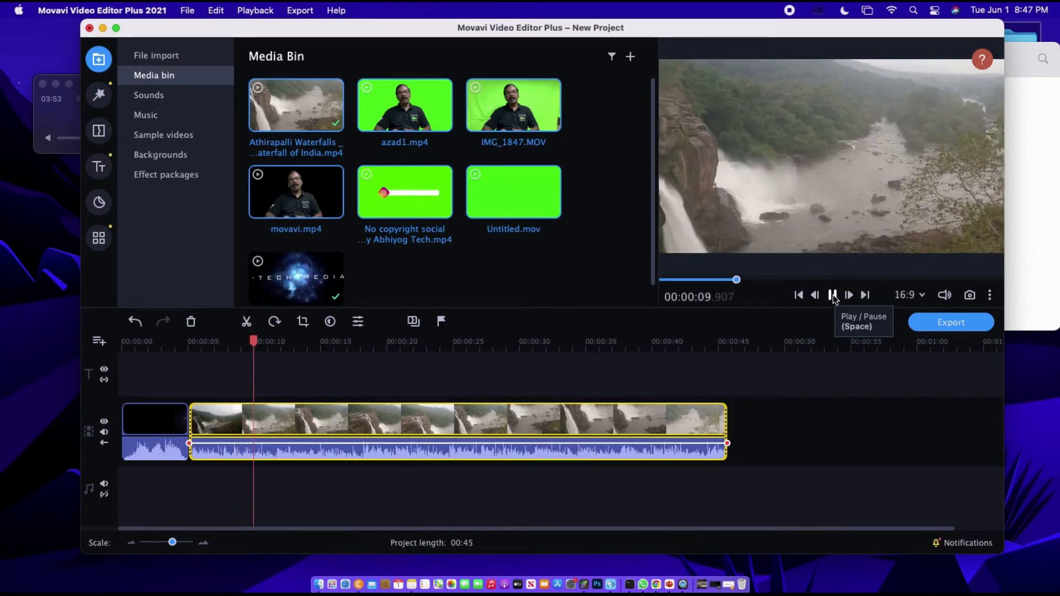
pyautogui.click(833, 296)
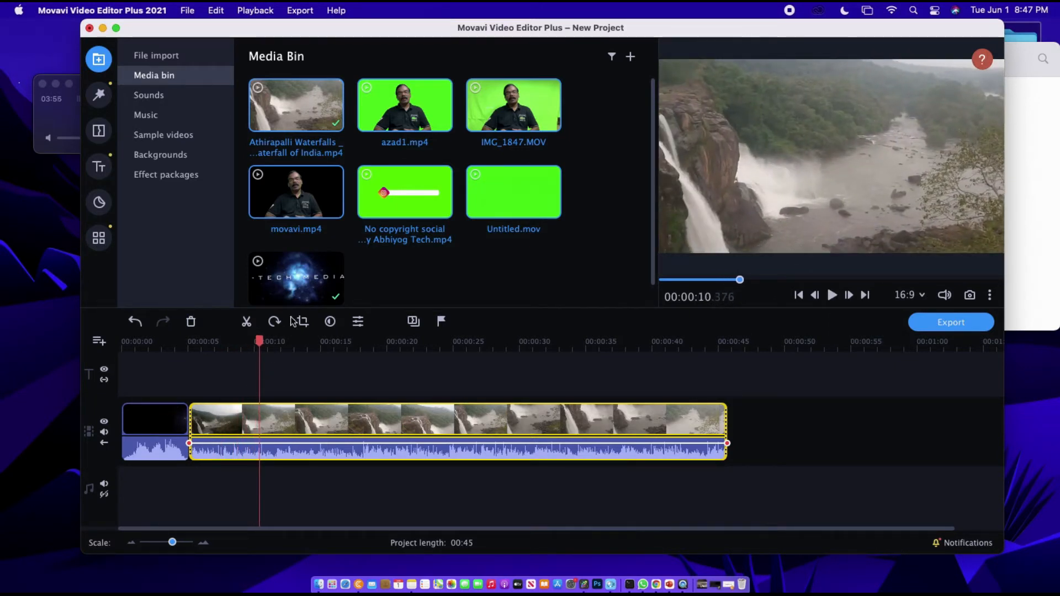
pyautogui.click(247, 323)
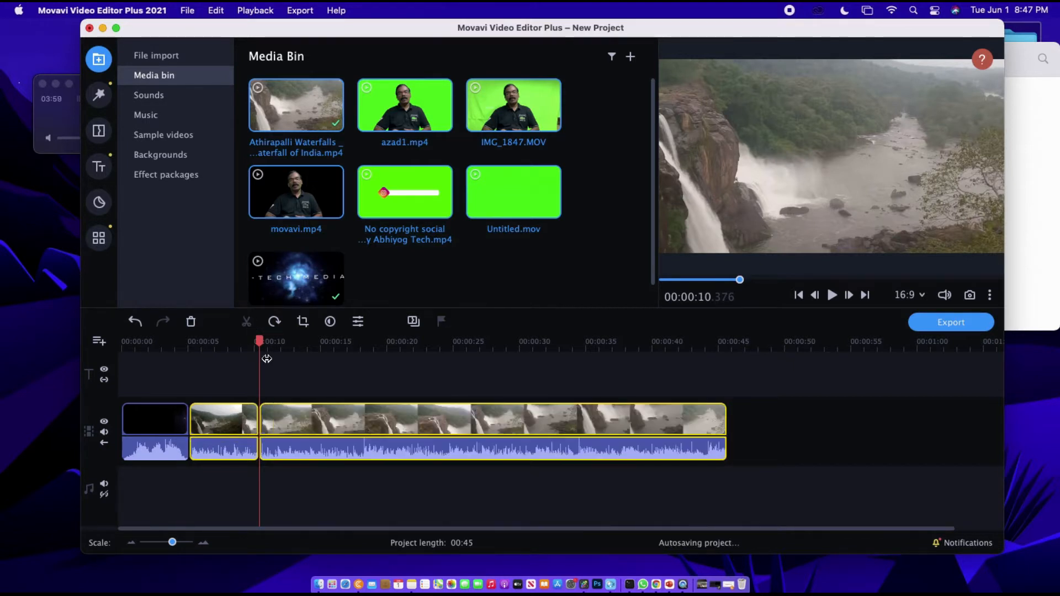
# Split the remaining waterfall footage at 00:00:14.000
pyautogui.moveTo(259, 345); pyautogui.dragTo(307, 351)
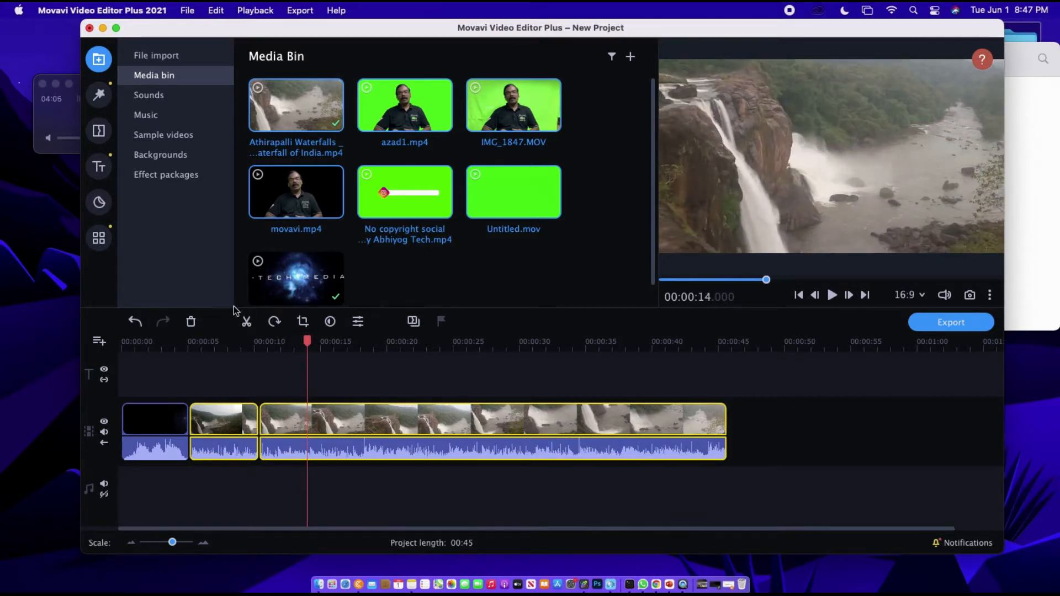
pyautogui.click(246, 322)
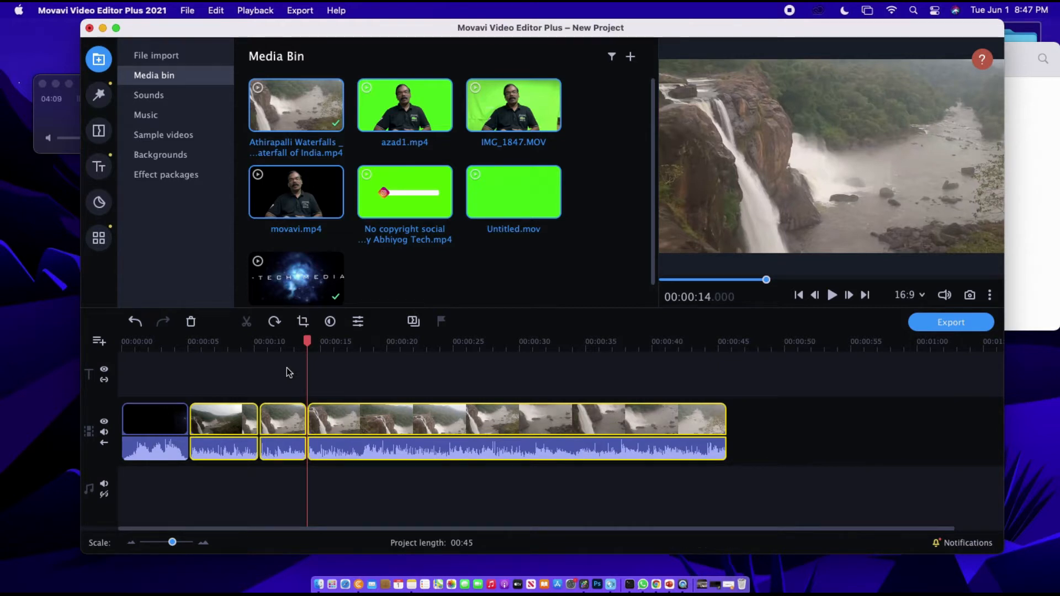
# Try deleting the short middle waterfall segment and undo the deletion
pyautogui.doubleClick(285, 418)
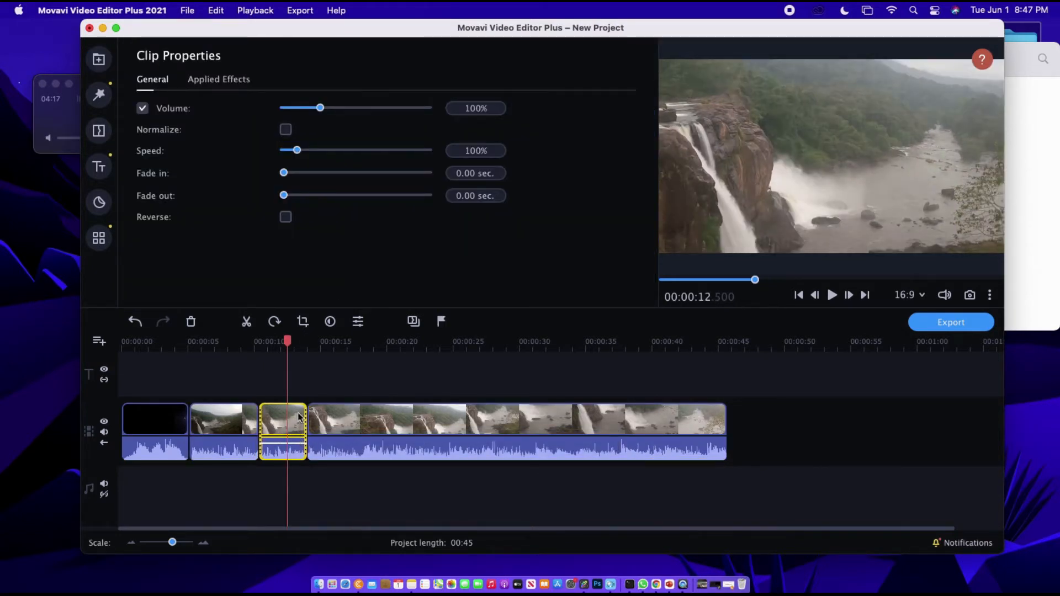
pyautogui.click(191, 322)
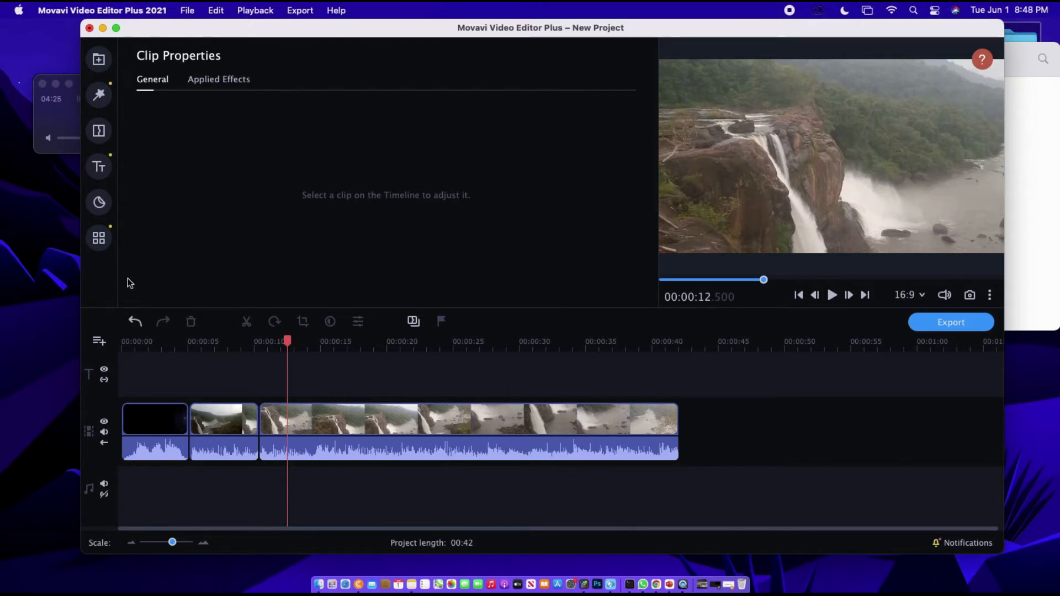
pyautogui.click(134, 322)
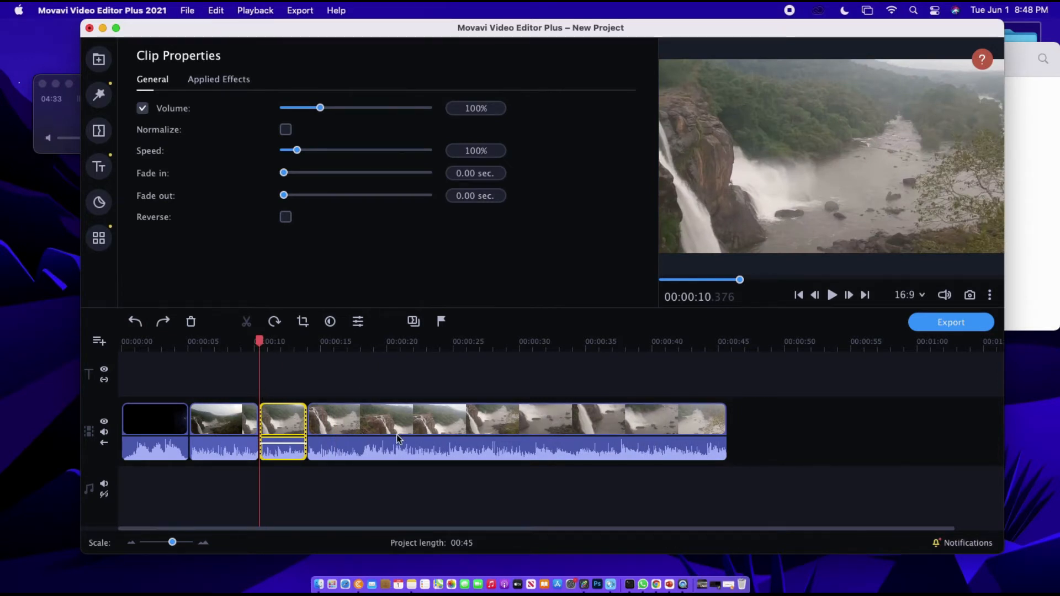
# Delete the original audio of all three waterfall segments, keeping their video and the intro's sound
pyautogui.moveTo(262, 346); pyautogui.dragTo(213, 367)
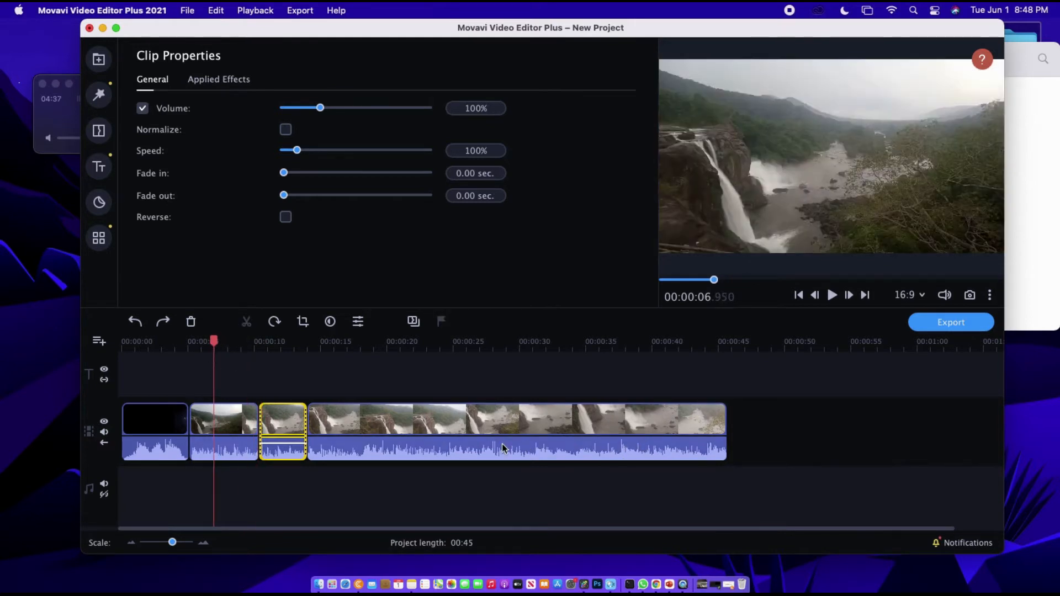
pyautogui.click(488, 448)
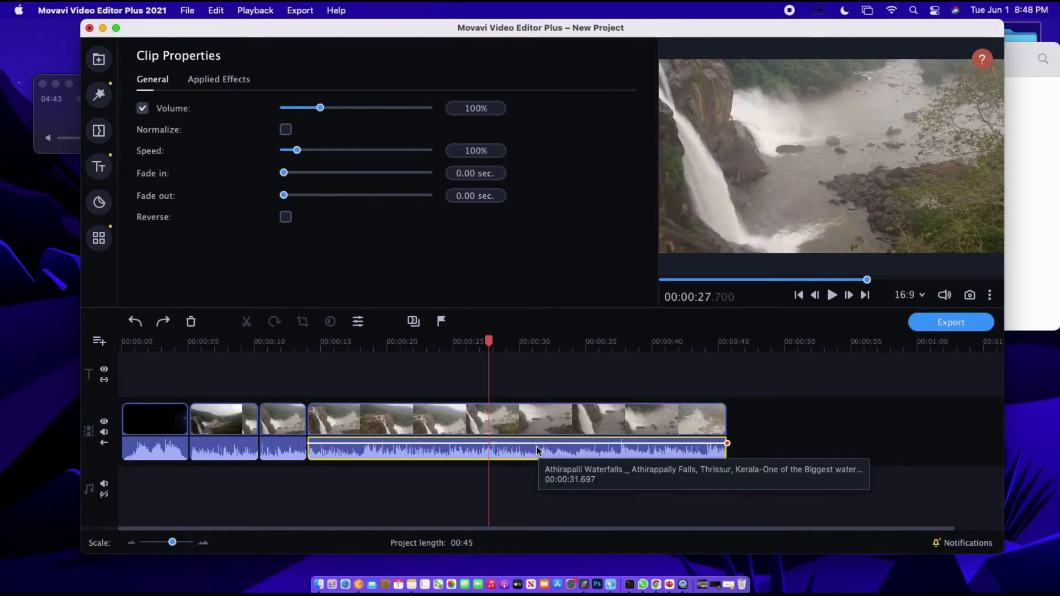
pyautogui.click(530, 446)
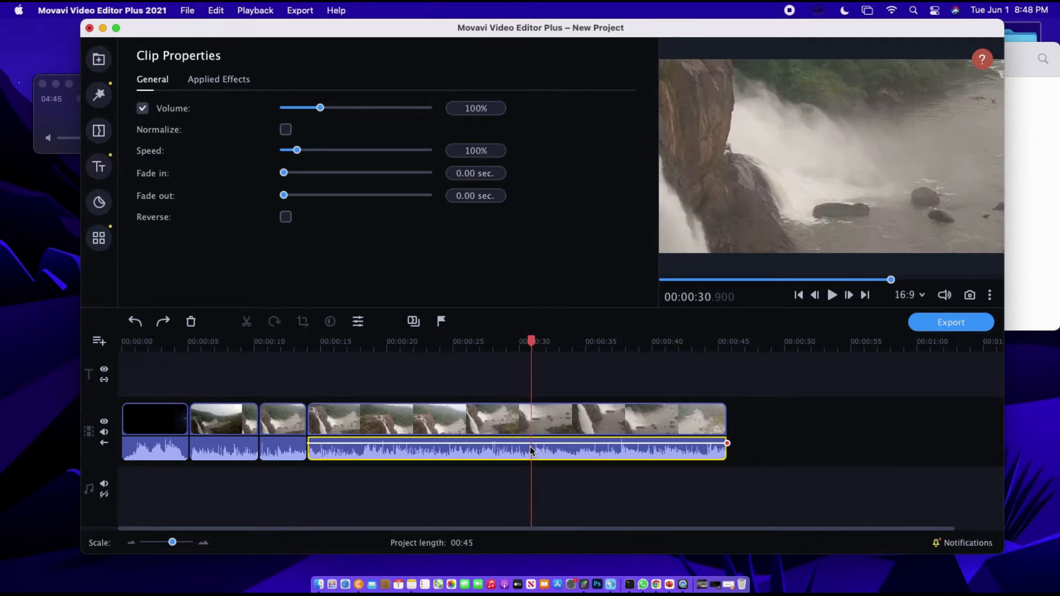
pyautogui.click(191, 321)
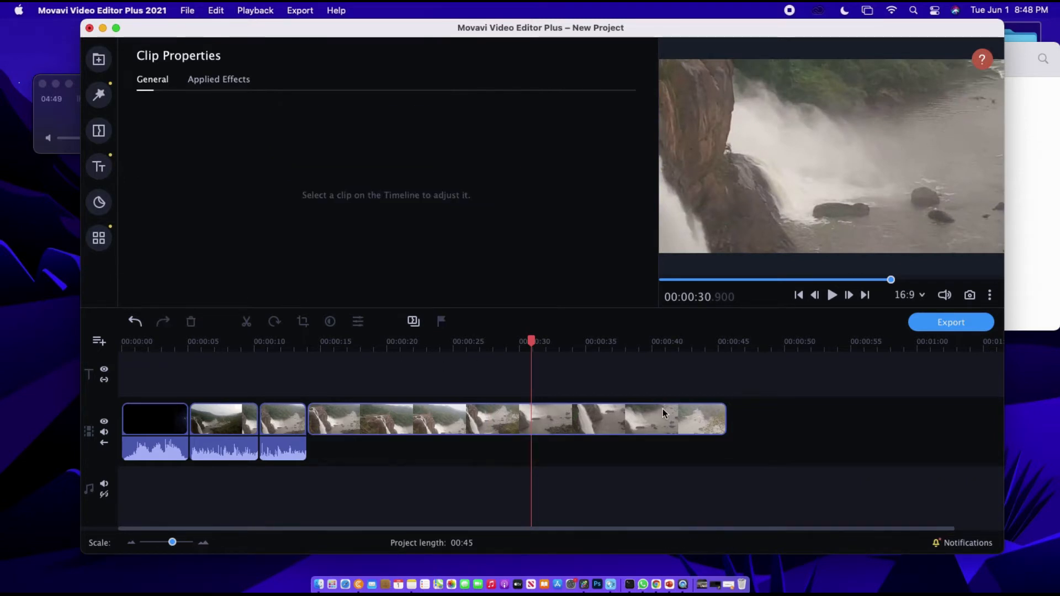
pyautogui.click(279, 453)
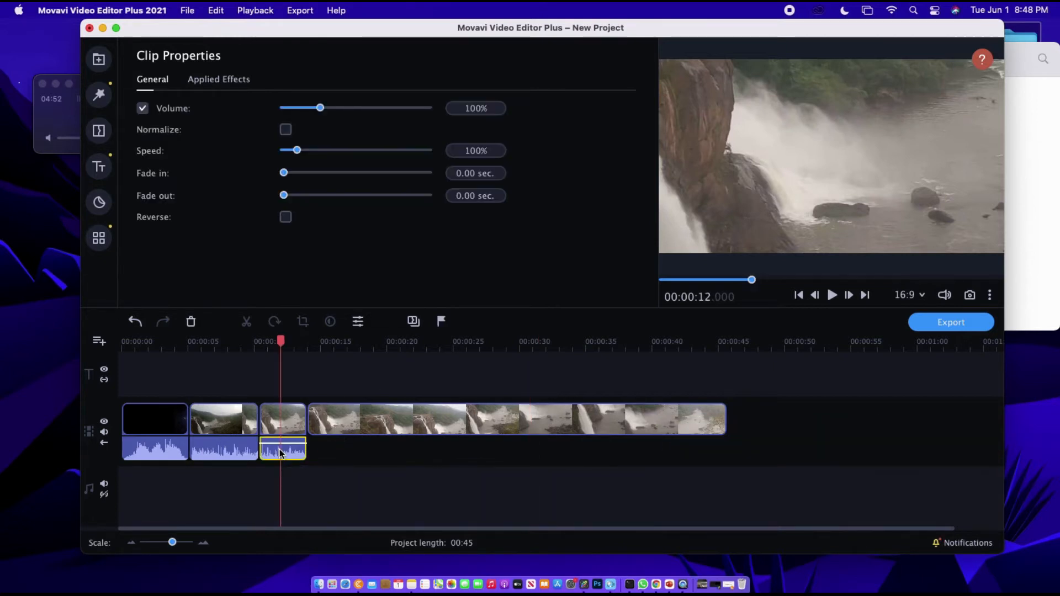
pyautogui.click(190, 321)
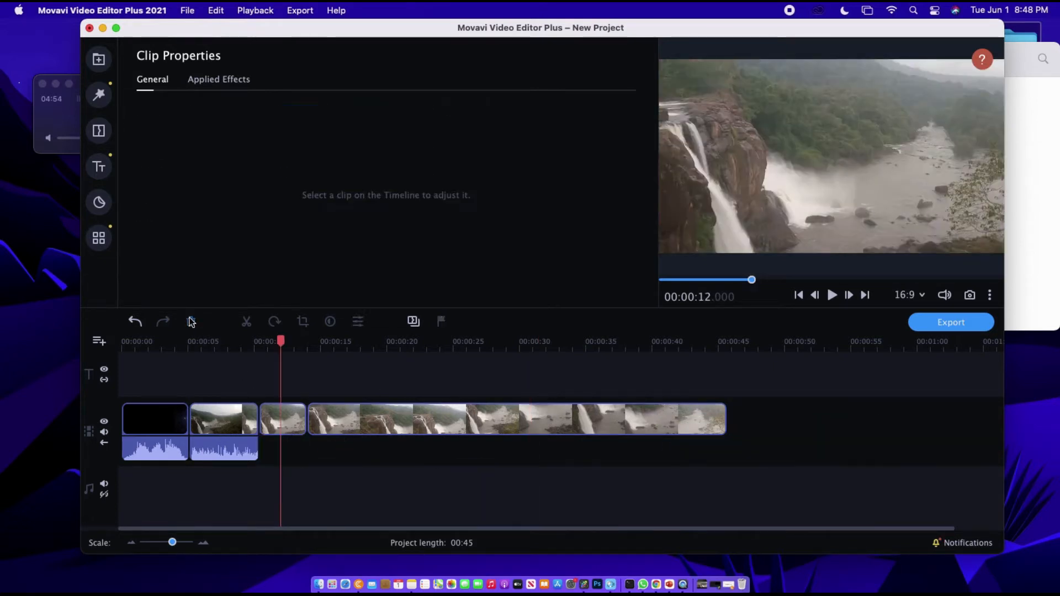
pyautogui.click(227, 451)
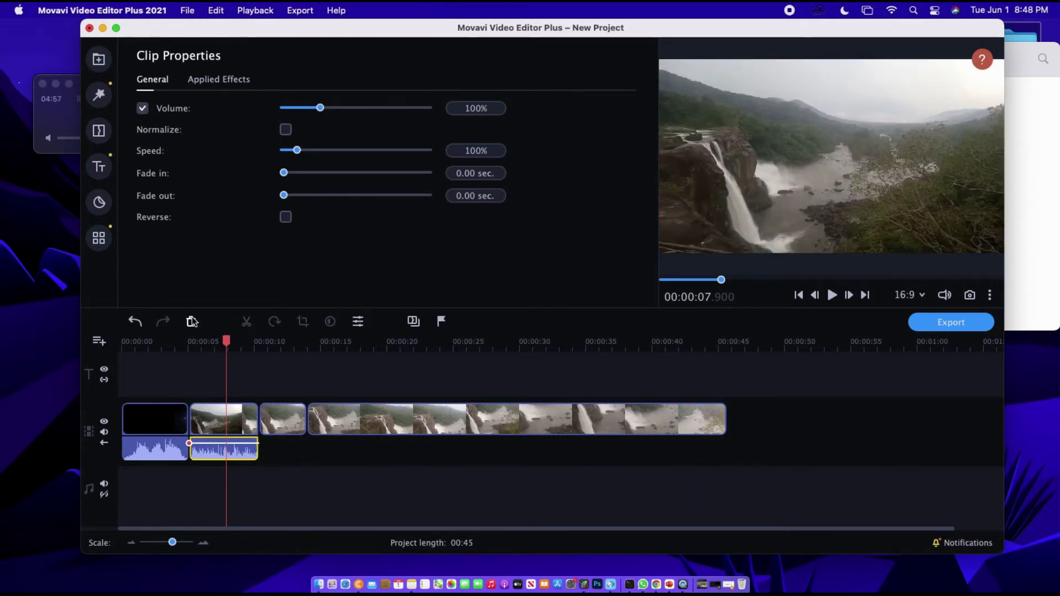
pyautogui.click(190, 321)
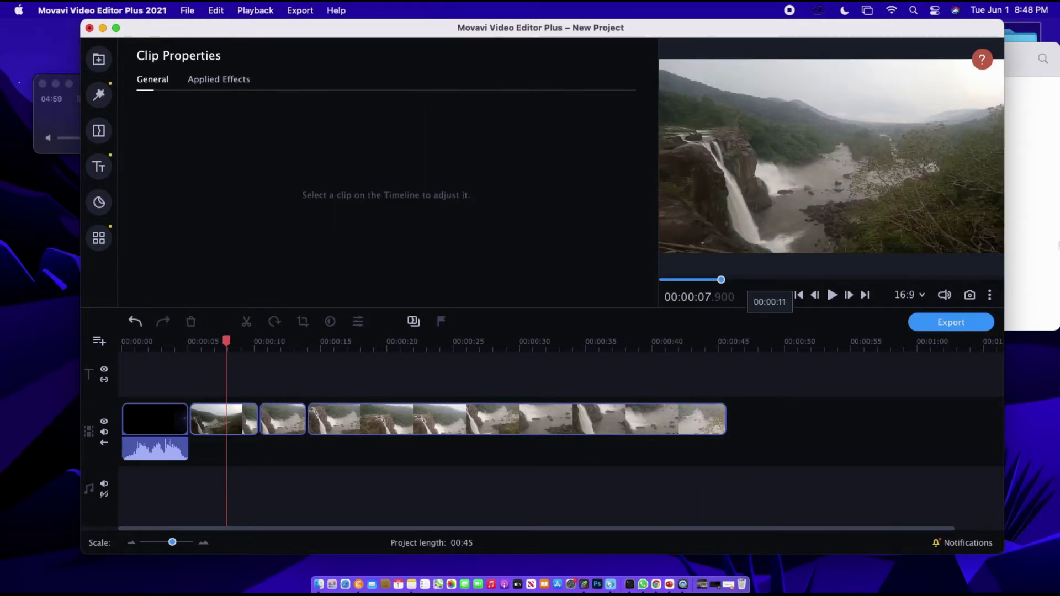
# Play back the waterfall footage without its sound and return the playhead to the start of the footage
pyautogui.click(832, 295)
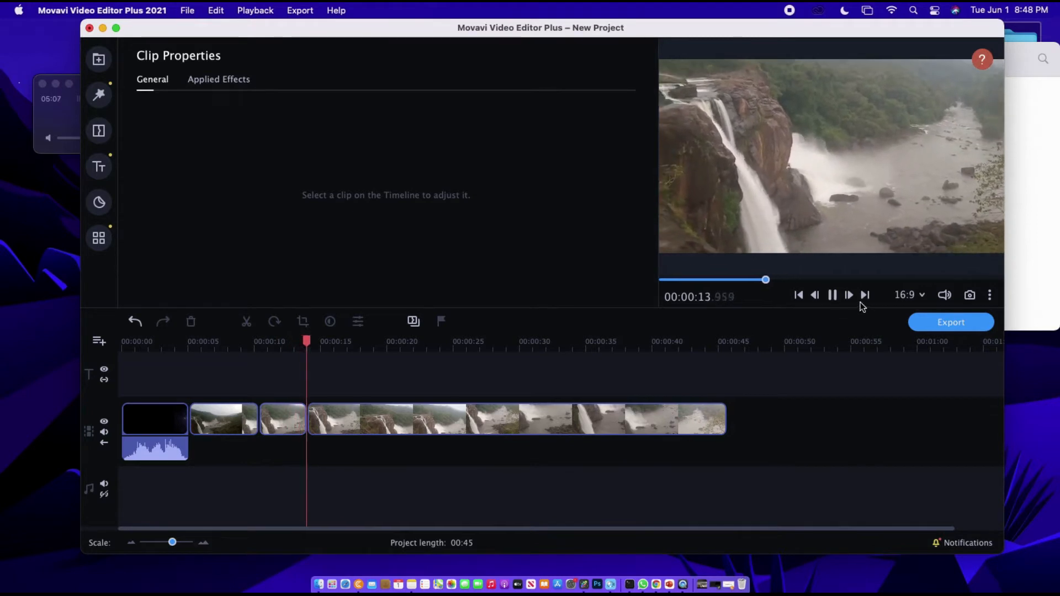
pyautogui.click(833, 296)
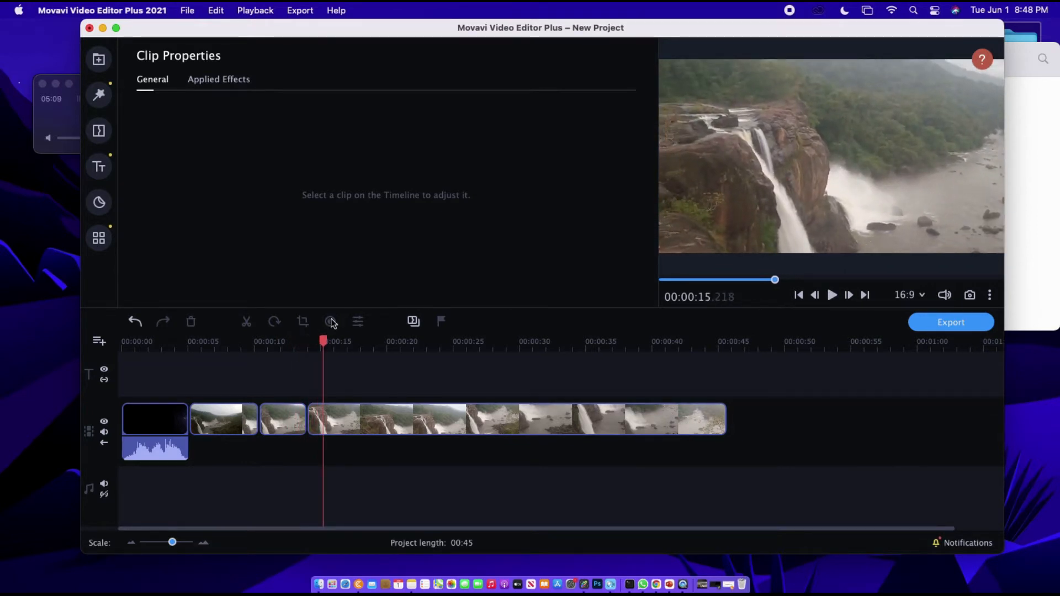
pyautogui.moveTo(326, 347); pyautogui.dragTo(191, 350)
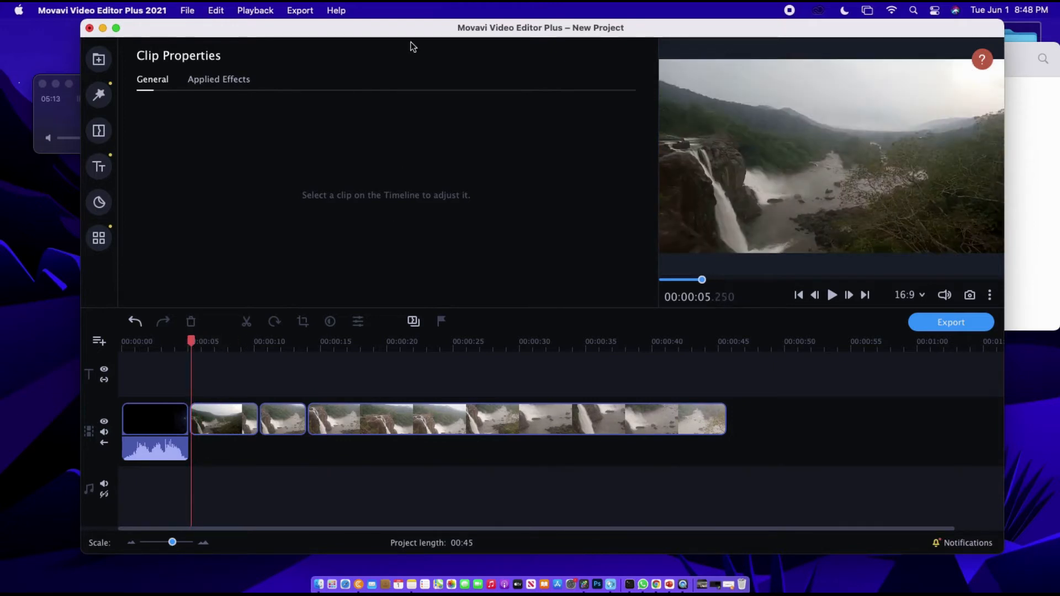
# Download the Christmas and Candlelight tracks from the music library and place Christmas on the audio track at the start of the waterfall footage
pyautogui.click(98, 60)
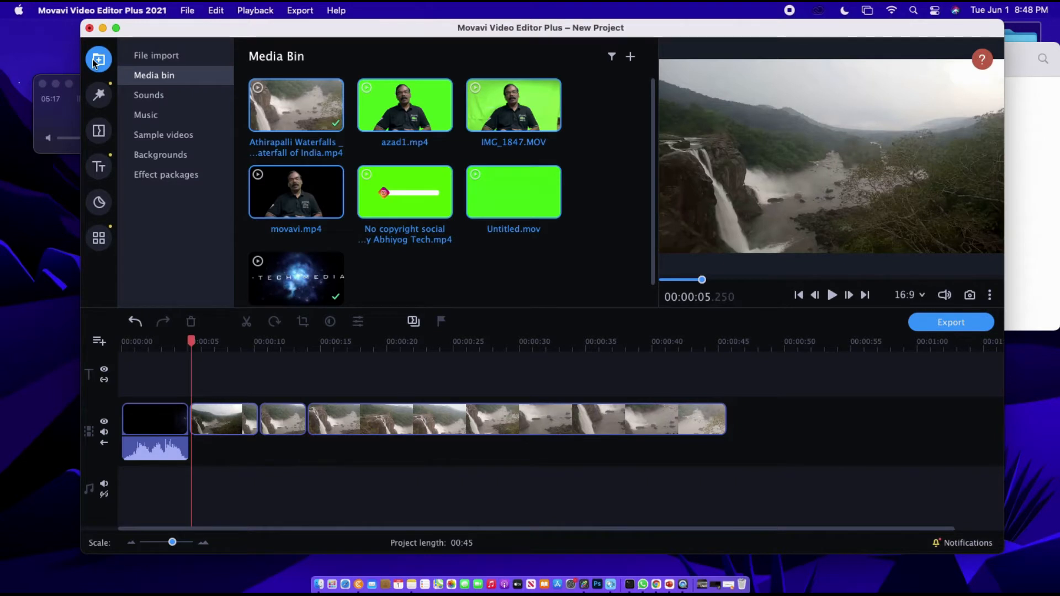
pyautogui.click(145, 115)
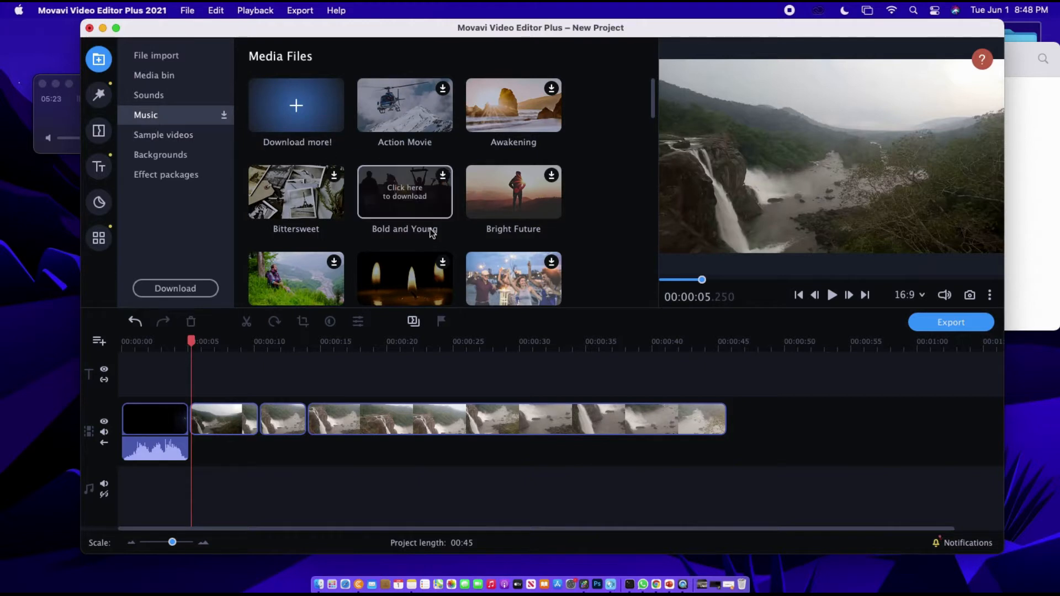
pyautogui.scroll(-5, 434, 202)
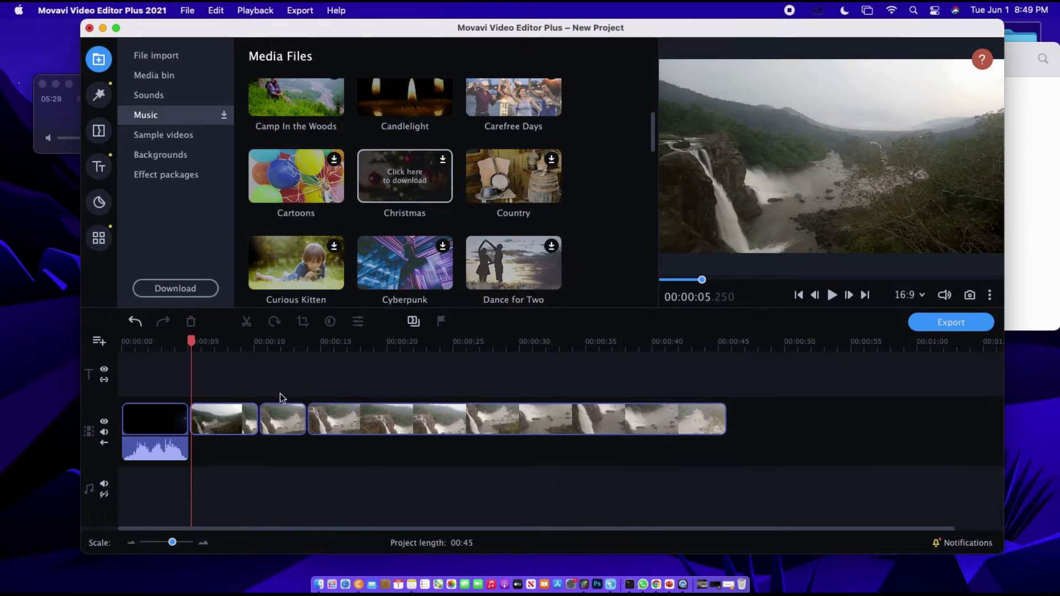
pyautogui.click(427, 165)
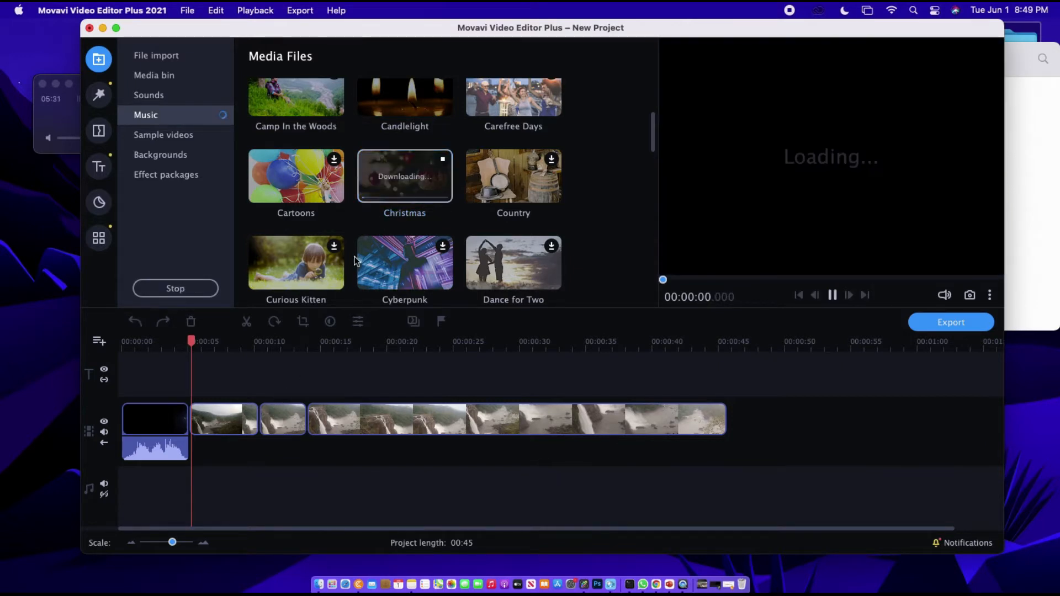
pyautogui.click(429, 117)
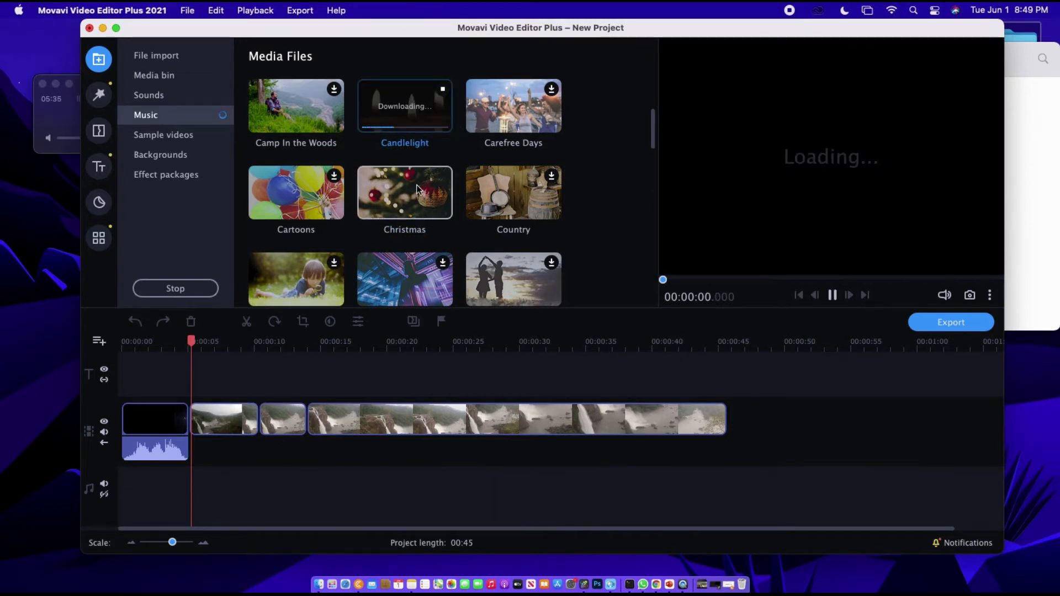
pyautogui.moveTo(418, 190); pyautogui.dragTo(201, 467)
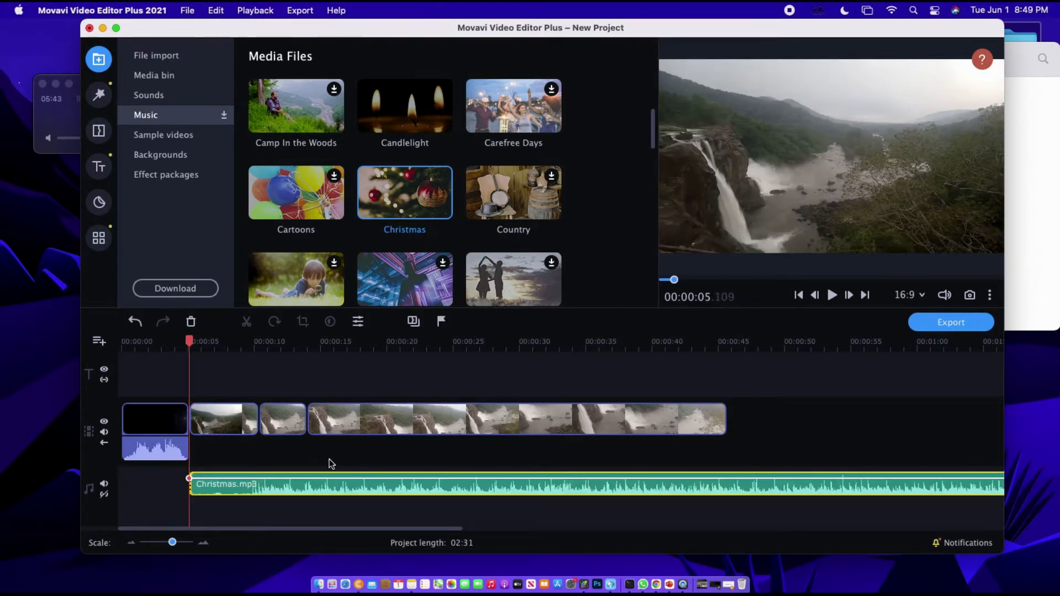
# Preview the Christmas music, split it at 00:00:45.450 near the end of the footage and delete the excess part
pyautogui.click(834, 296)
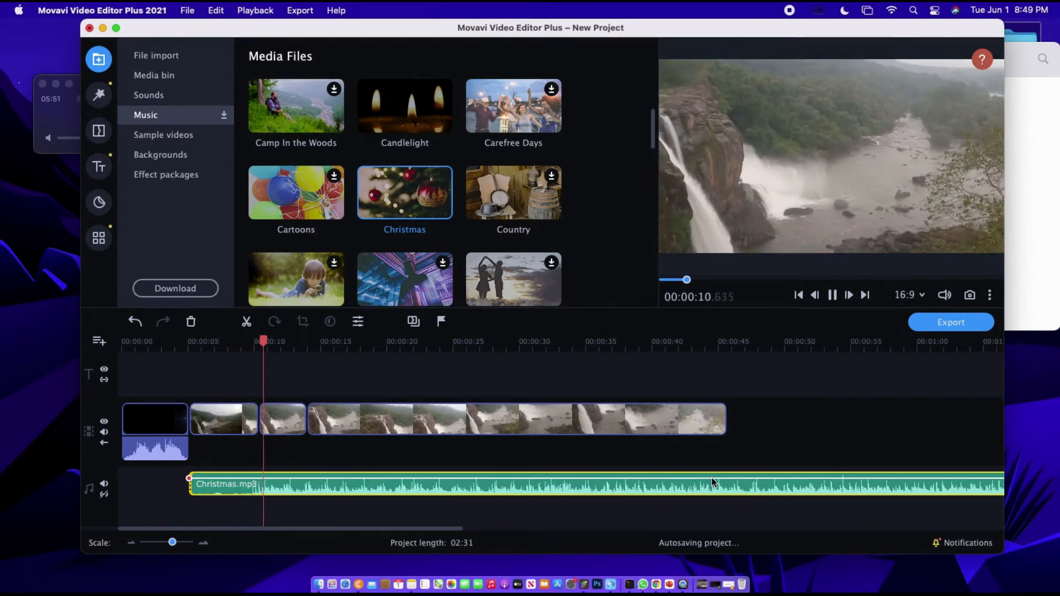
pyautogui.click(830, 294)
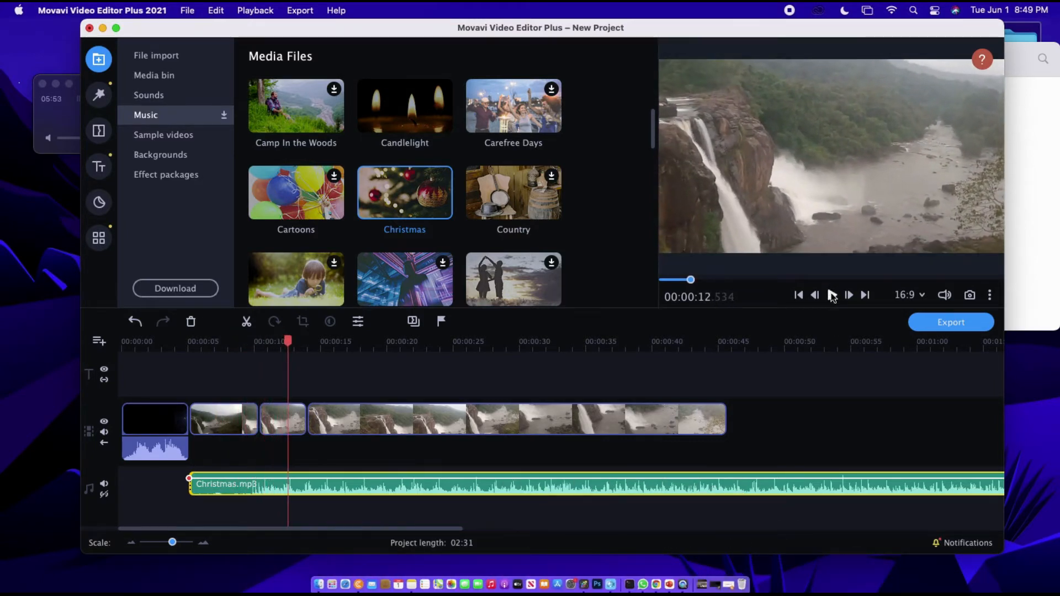
pyautogui.moveTo(290, 340); pyautogui.dragTo(723, 359)
pyautogui.click(247, 322)
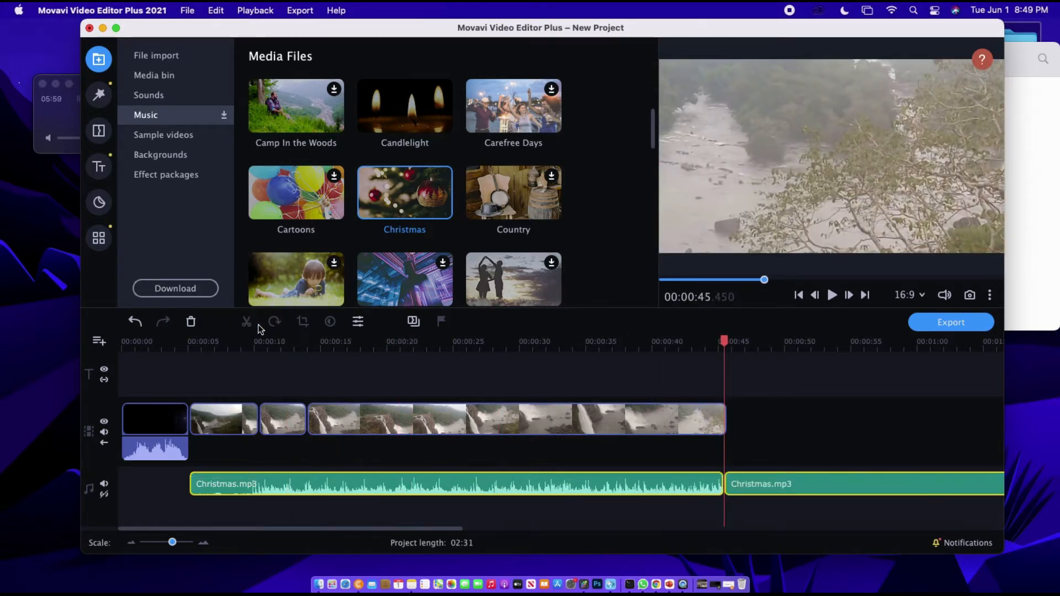
pyautogui.doubleClick(793, 475)
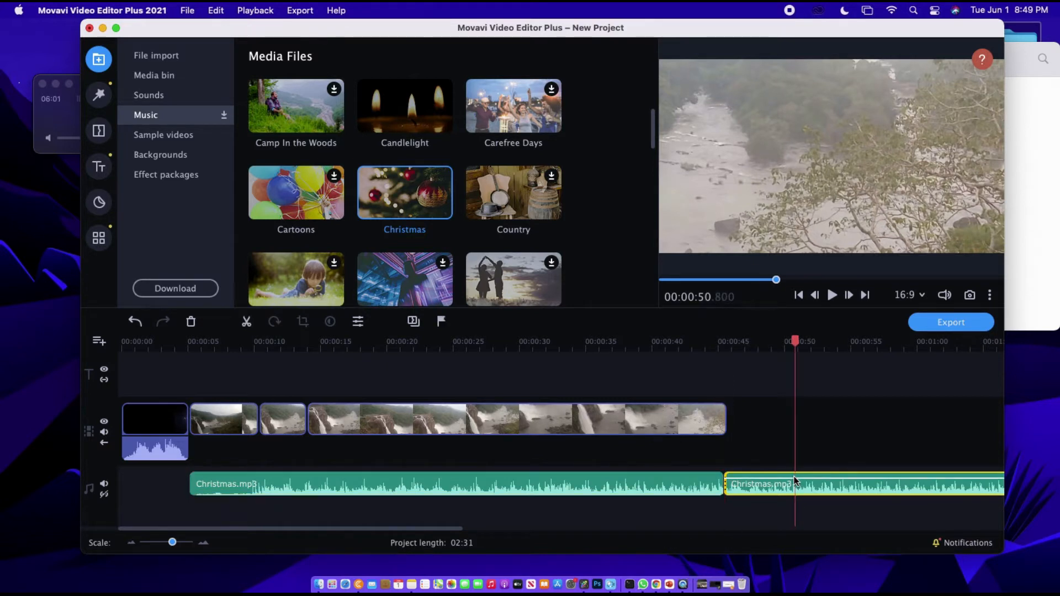
pyautogui.click(191, 323)
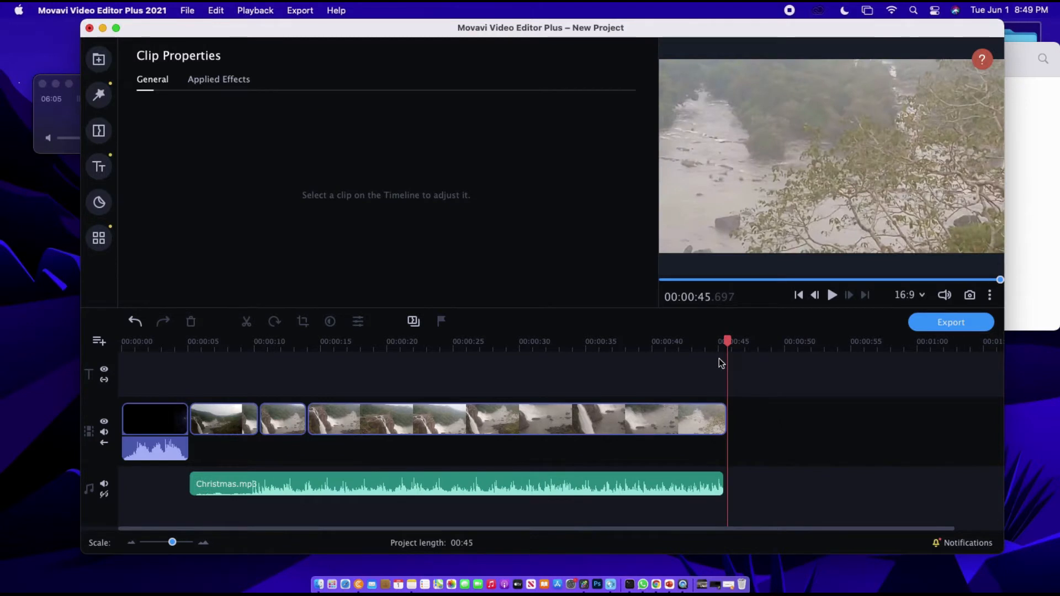
# Try to apply the Circle out transition to the first waterfall segment on the video track
pyautogui.moveTo(728, 346); pyautogui.dragTo(189, 377)
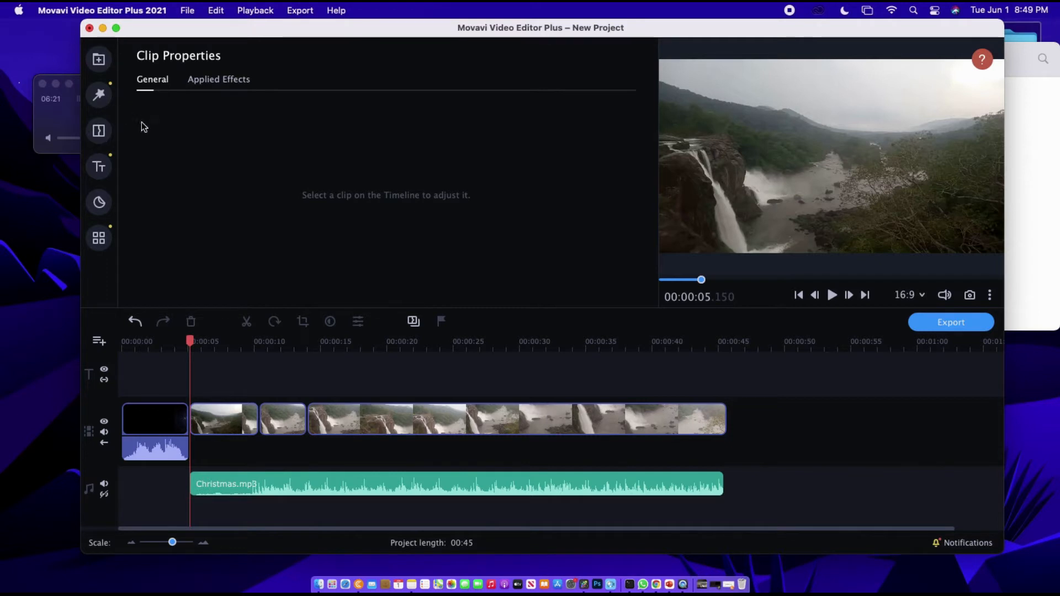
pyautogui.click(97, 166)
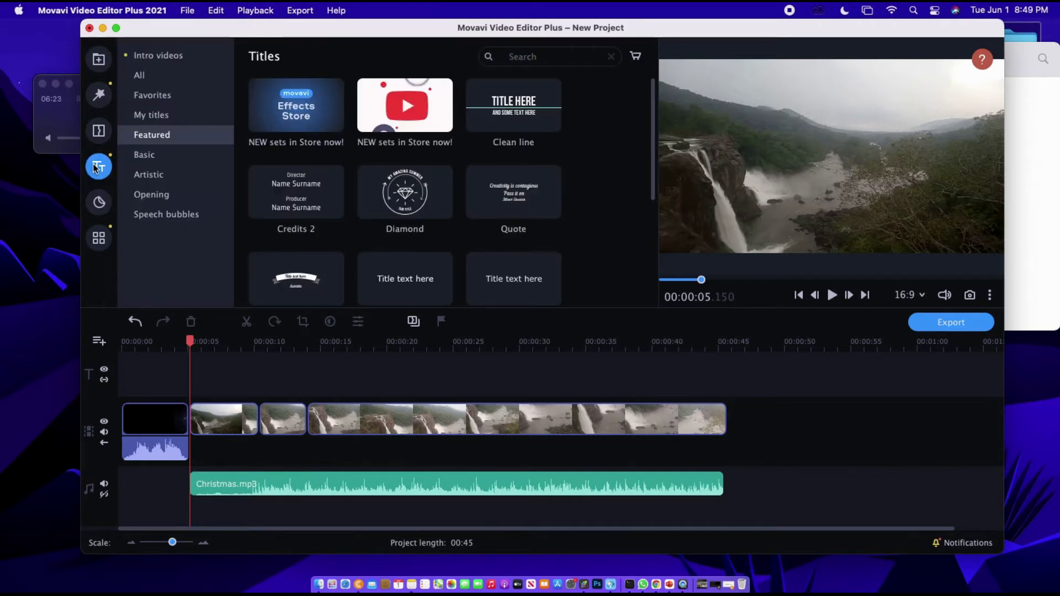
pyautogui.click(98, 131)
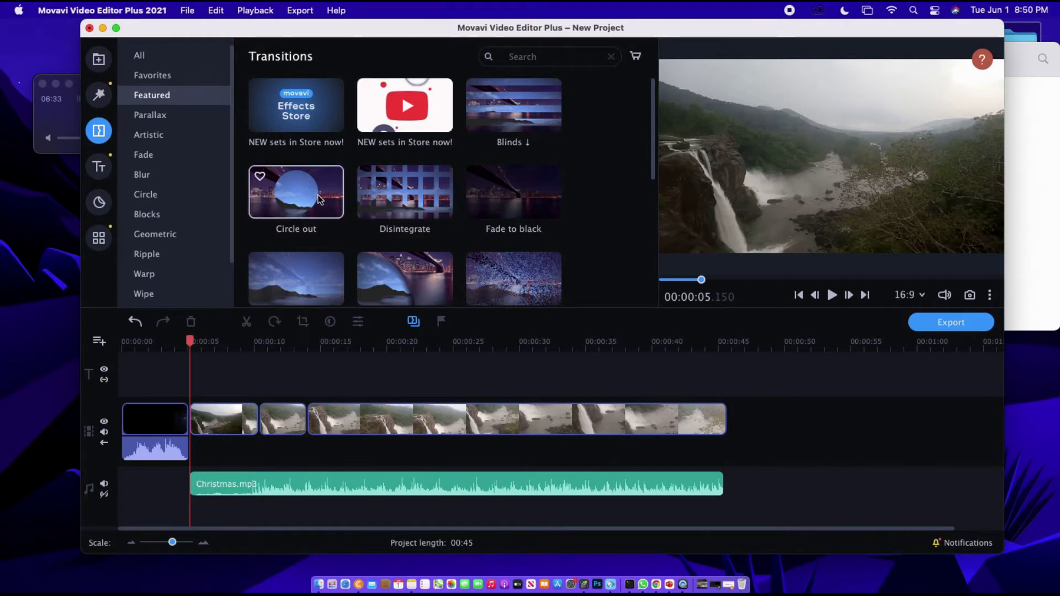
pyautogui.moveTo(309, 190); pyautogui.dragTo(230, 396)
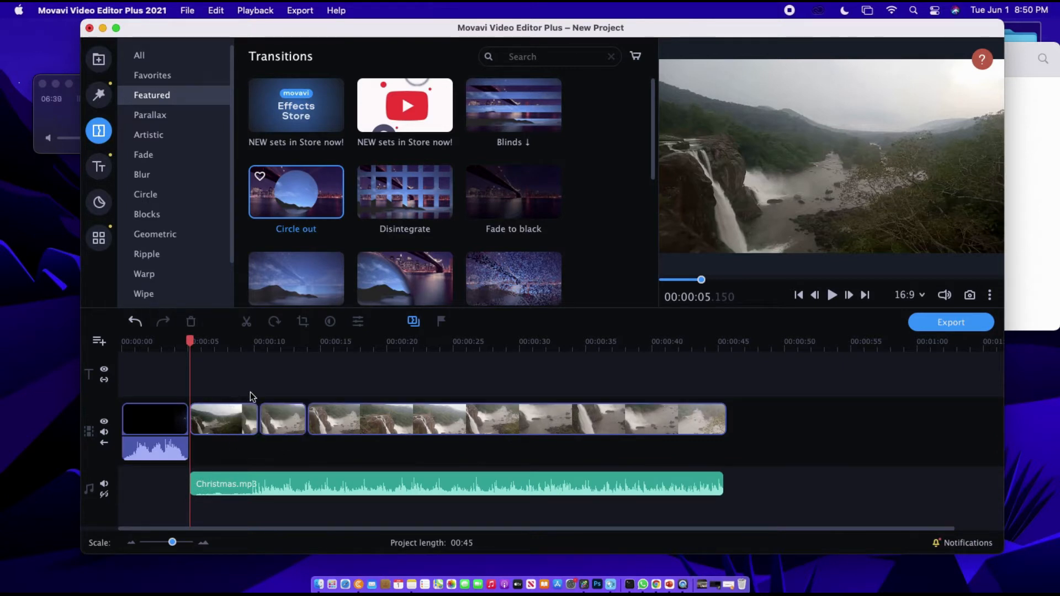
# Play the sequence from the intro into the waterfall footage and replay the cut between the first two waterfall segments
pyautogui.moveTo(701, 280)
pyautogui.mouseDown()
pyautogui.moveTo(684, 280)
pyautogui.moveTo(741, 283)
pyautogui.moveTo(682, 284)
pyautogui.mouseUp()
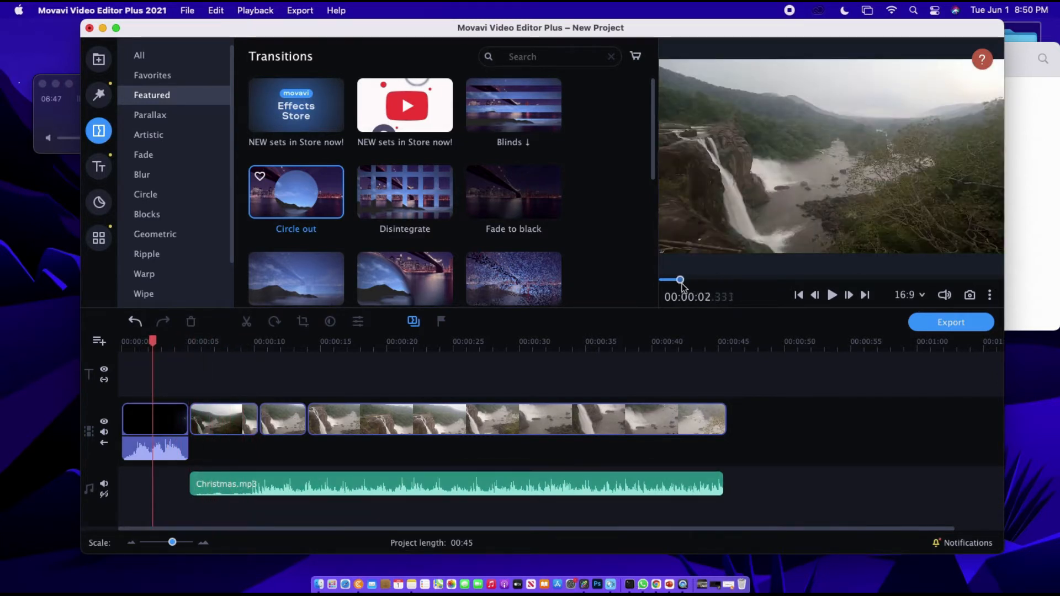
pyautogui.click(831, 295)
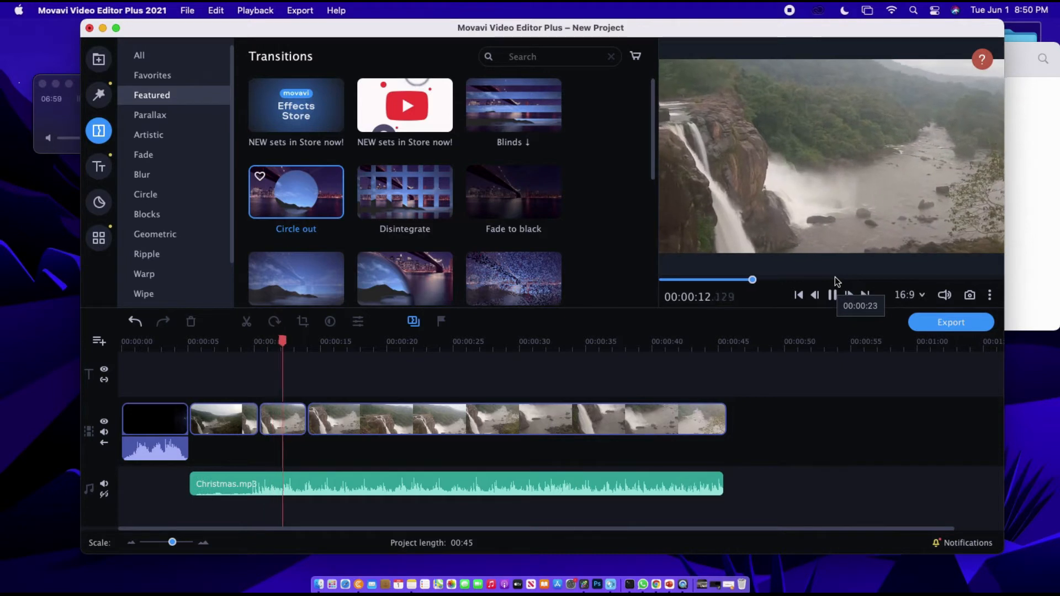
pyautogui.moveTo(303, 339); pyautogui.dragTo(239, 341)
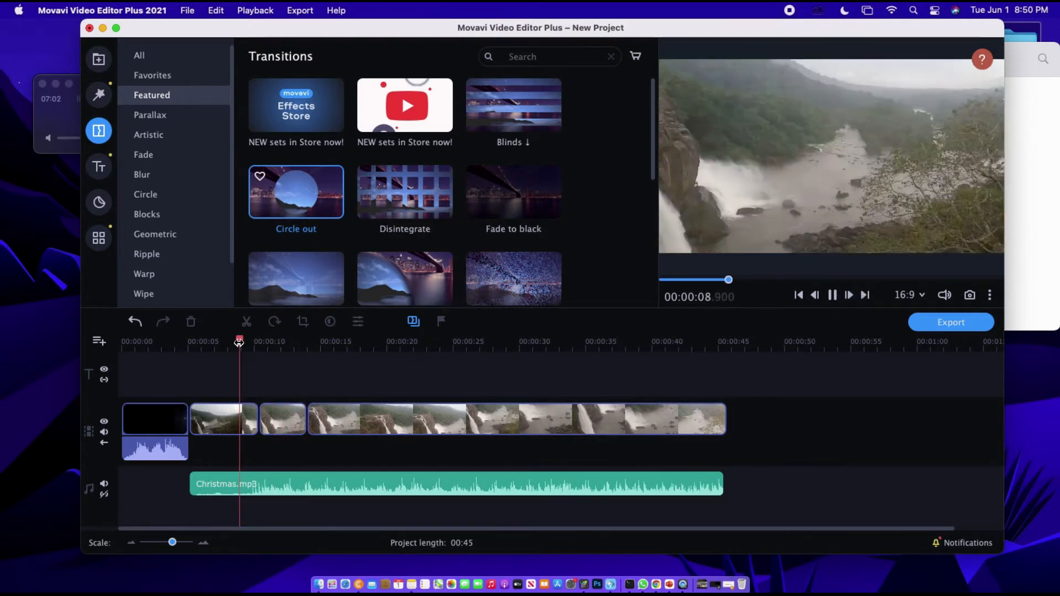
pyautogui.click(833, 295)
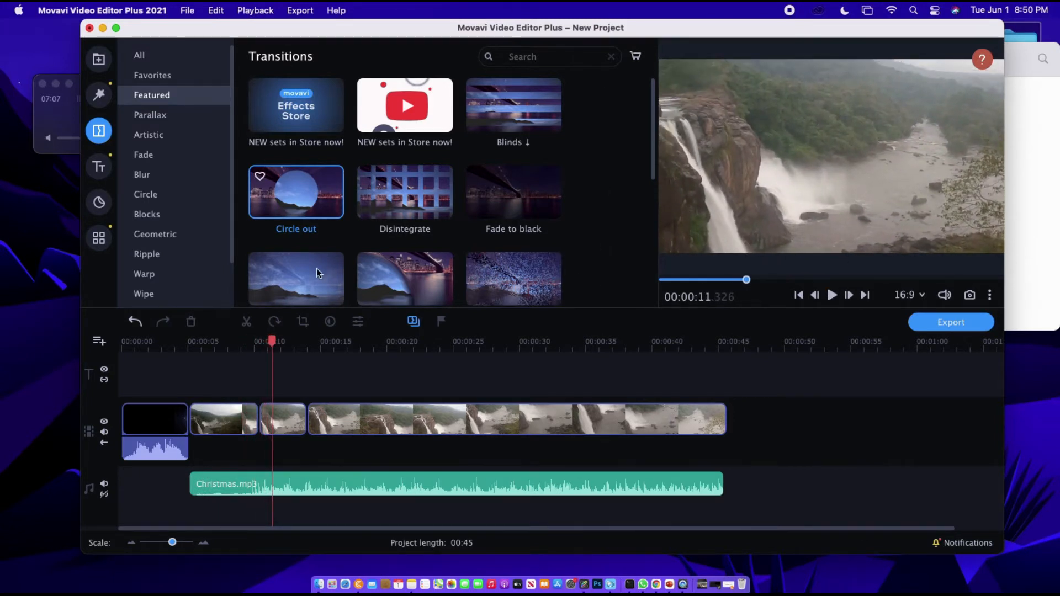
# Add the Disintegrate transition between the first two waterfall segments and play the sequence across that cut
pyautogui.moveTo(406, 197)
pyautogui.mouseDown()
pyautogui.moveTo(261, 392)
pyautogui.moveTo(230, 398)
pyautogui.mouseUp()
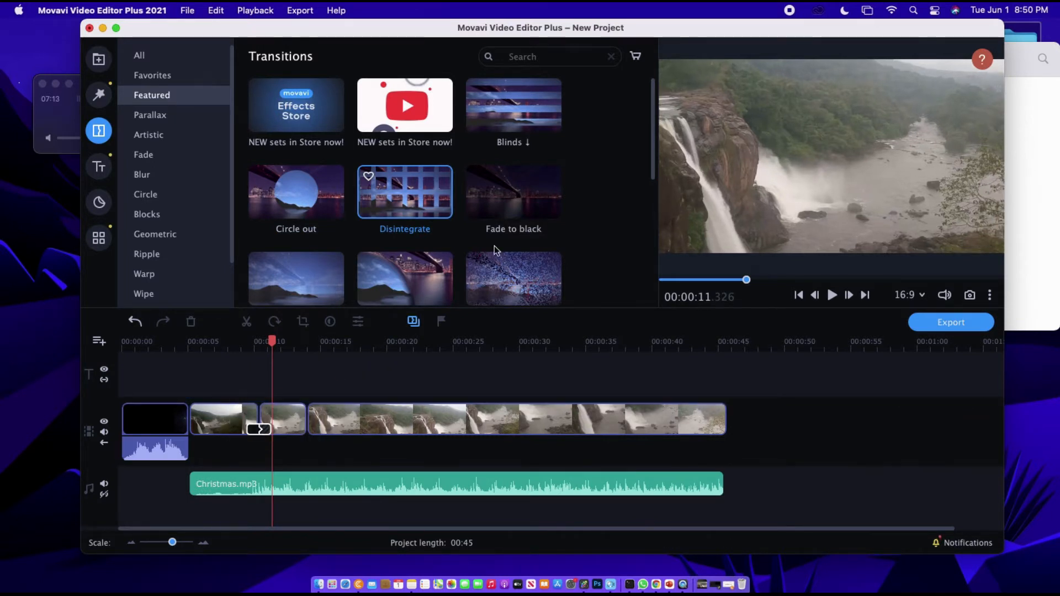
pyautogui.moveTo(270, 343); pyautogui.dragTo(231, 342)
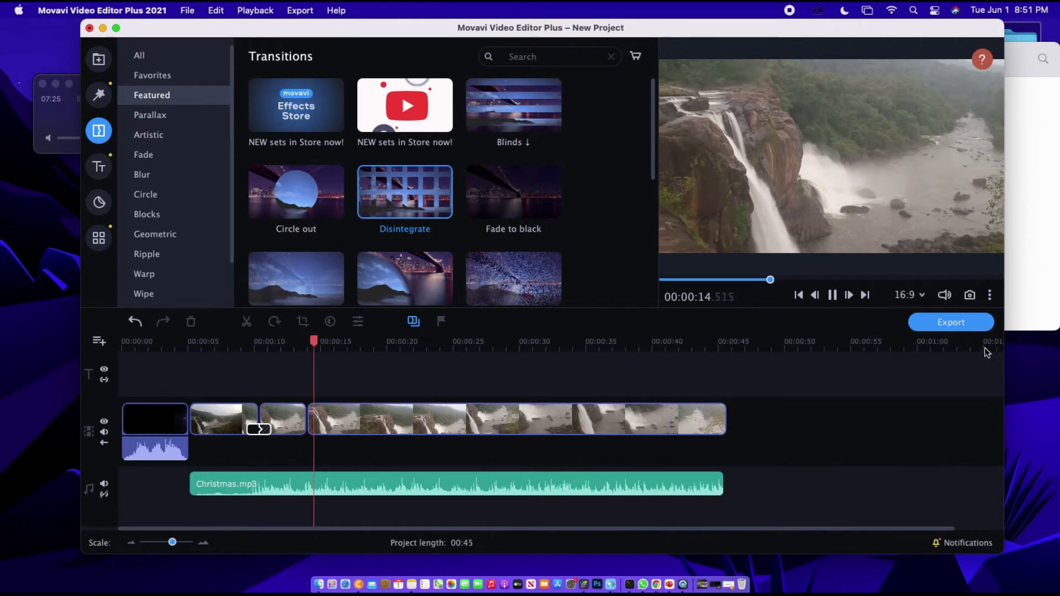
pyautogui.click(852, 292)
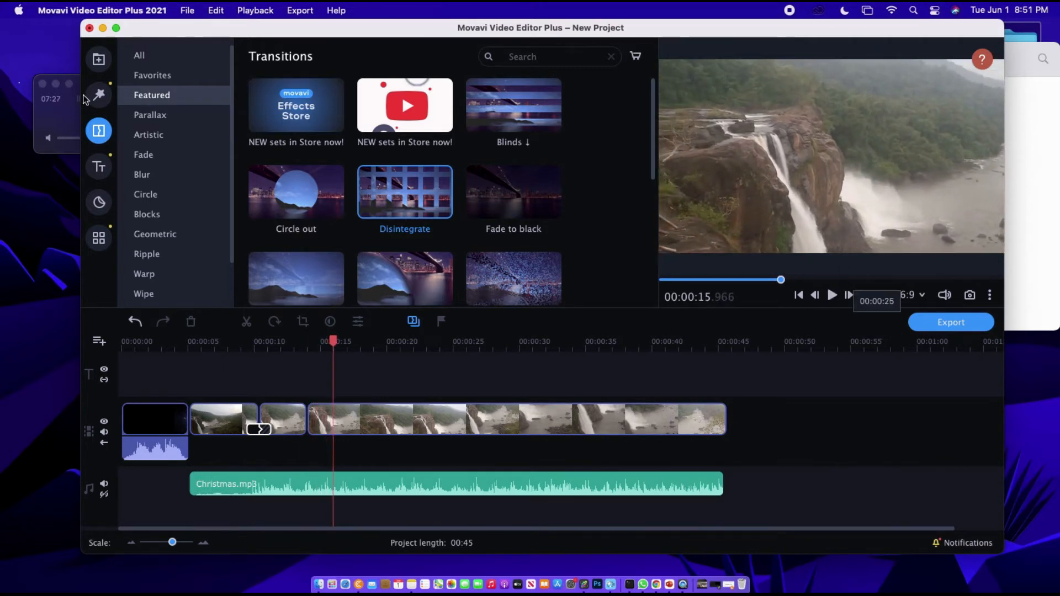
# Browse the Parallax, Artistic, Fade, Blur and Featured transitions, followed by the featured filters
pyautogui.click(150, 116)
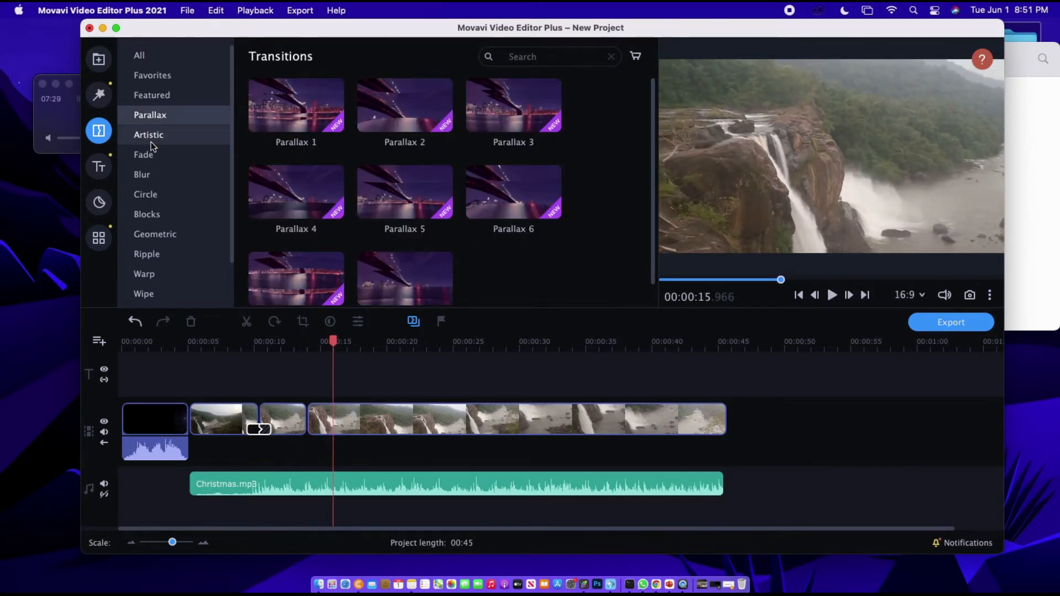
pyautogui.click(148, 136)
pyautogui.click(147, 155)
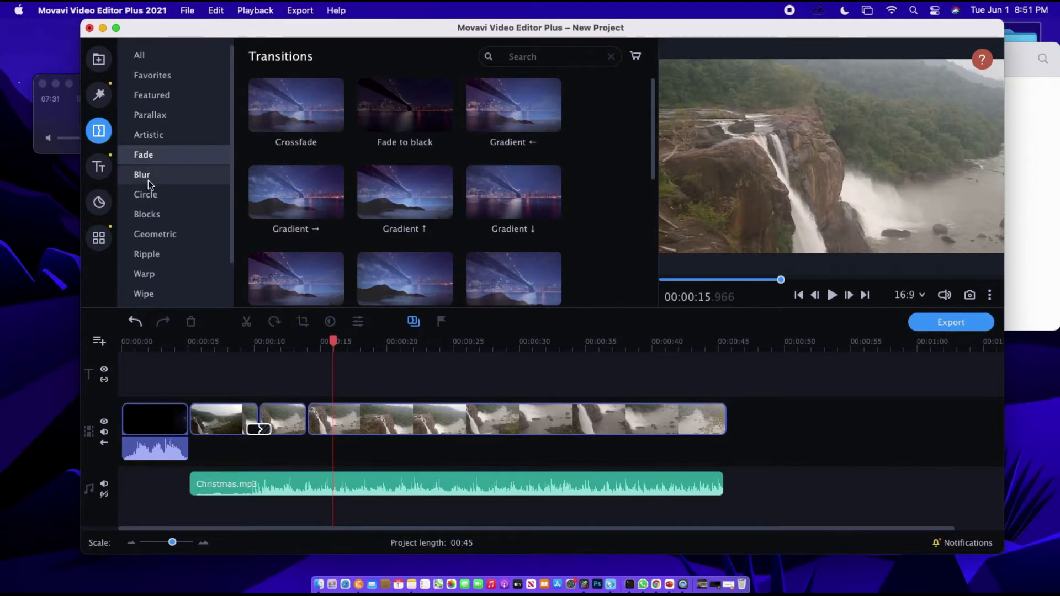
pyautogui.click(150, 177)
pyautogui.click(164, 98)
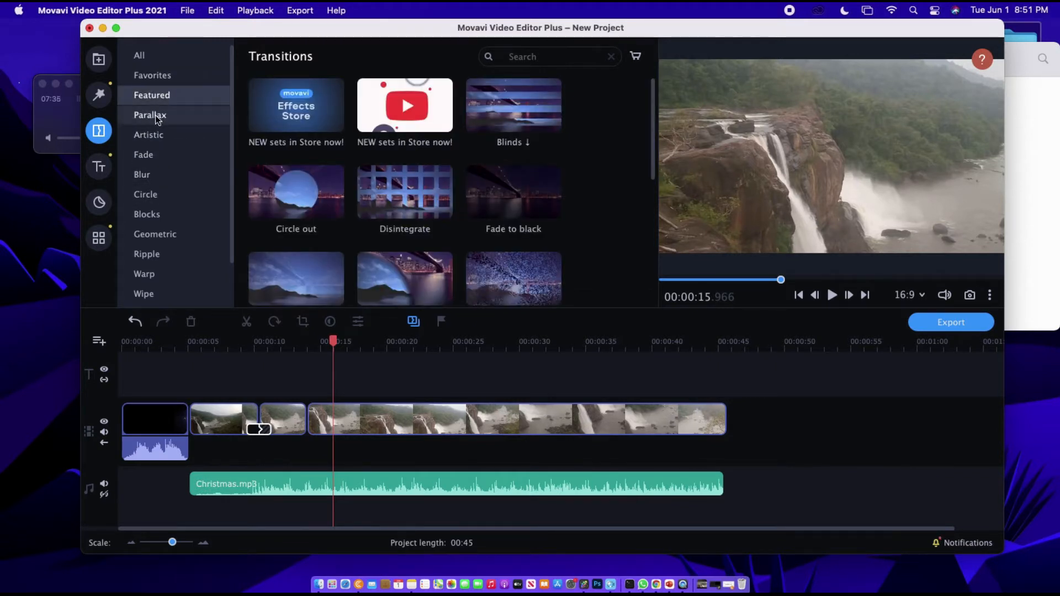
pyautogui.click(99, 96)
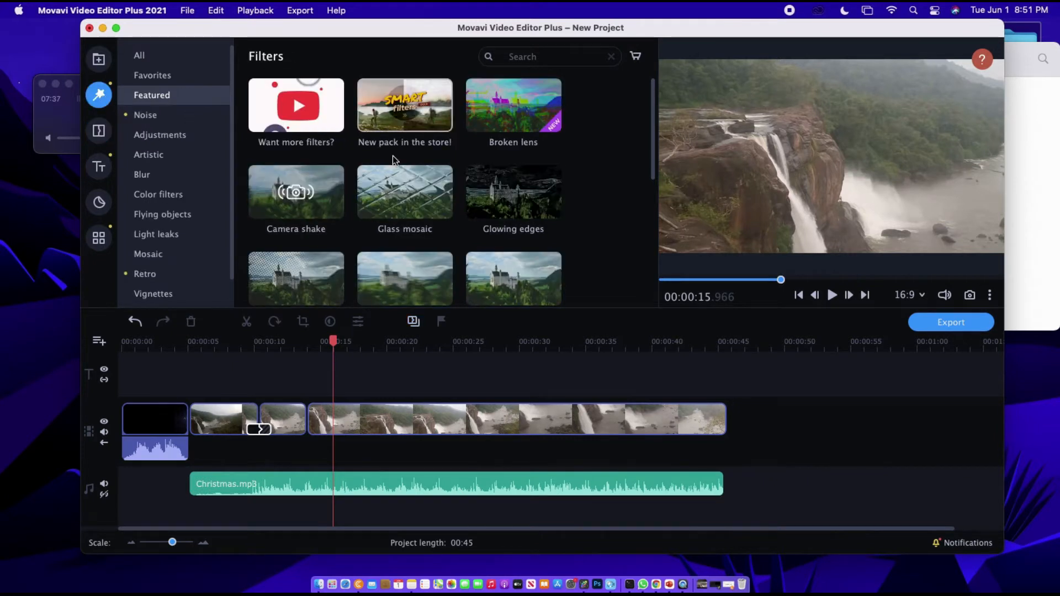
pyautogui.scroll(-3, 387, 170)
pyautogui.scroll(-2, 387, 169)
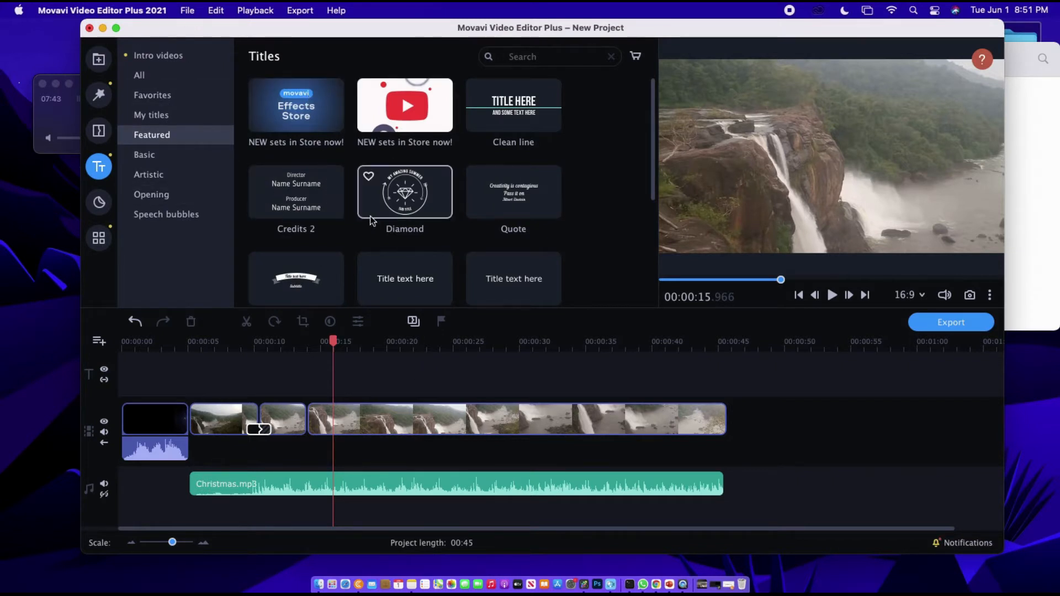
# Preview the Studio title from the featured titles and place it on the title track at about 00:00:11
pyautogui.scroll(-5, 377, 209)
pyautogui.click(311, 171)
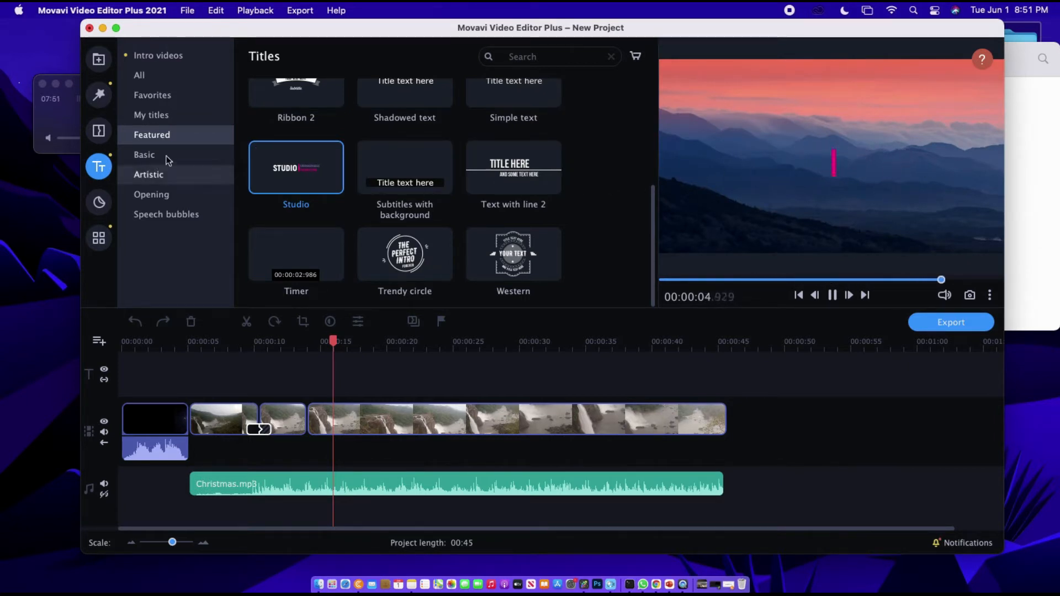
pyautogui.moveTo(295, 167); pyautogui.dragTo(351, 370)
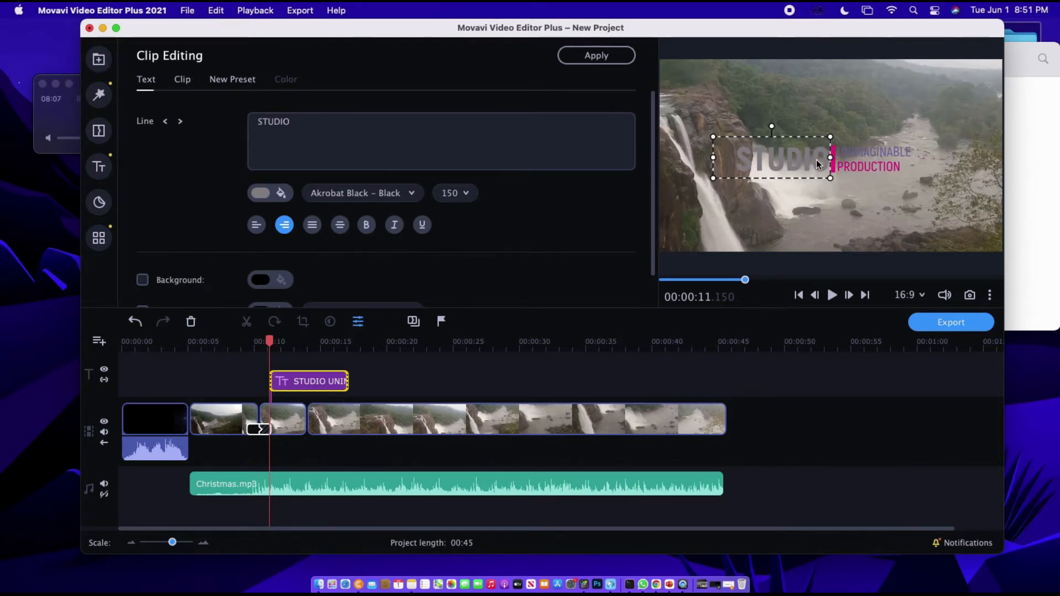
# Shift the title's STUDIO text slightly down and replace its wording with A-TECH
pyautogui.moveTo(822, 157)
pyautogui.mouseDown()
pyautogui.moveTo(800, 166)
pyautogui.moveTo(821, 156)
pyautogui.mouseUp()
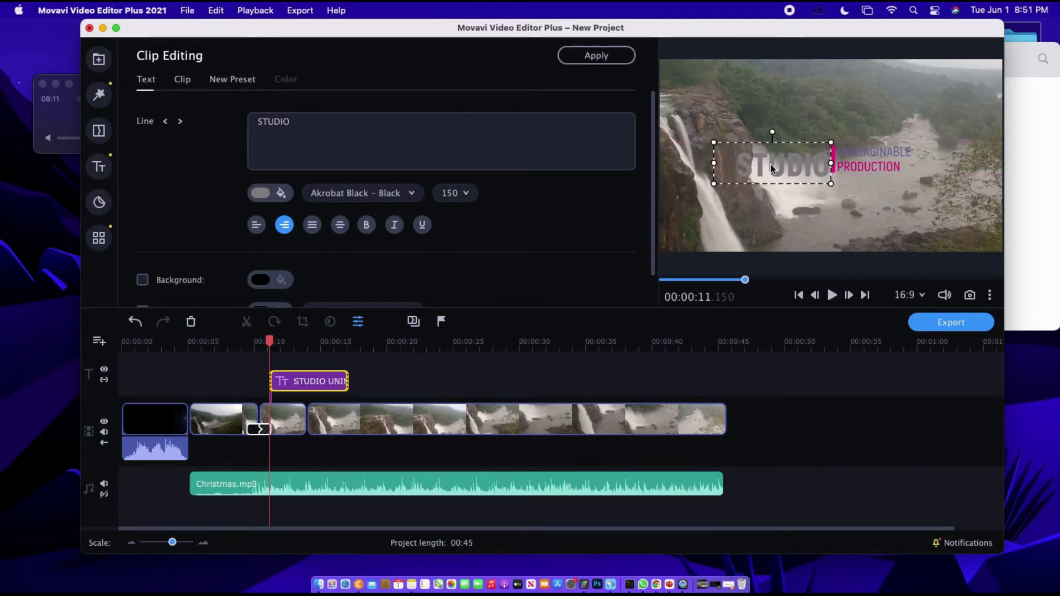
pyautogui.doubleClick(812, 170)
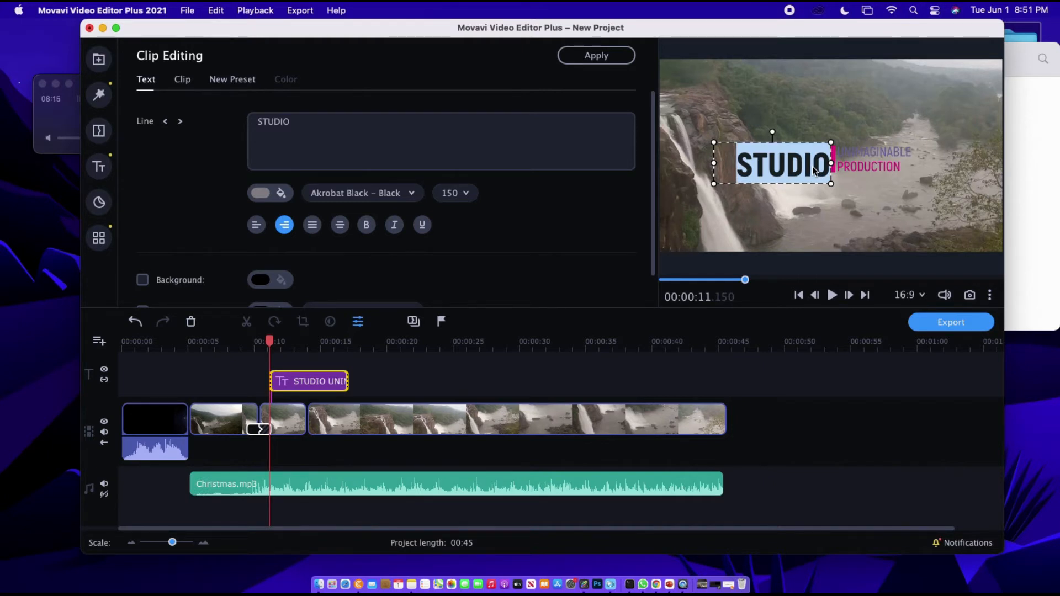
pyautogui.press('BackSpace')
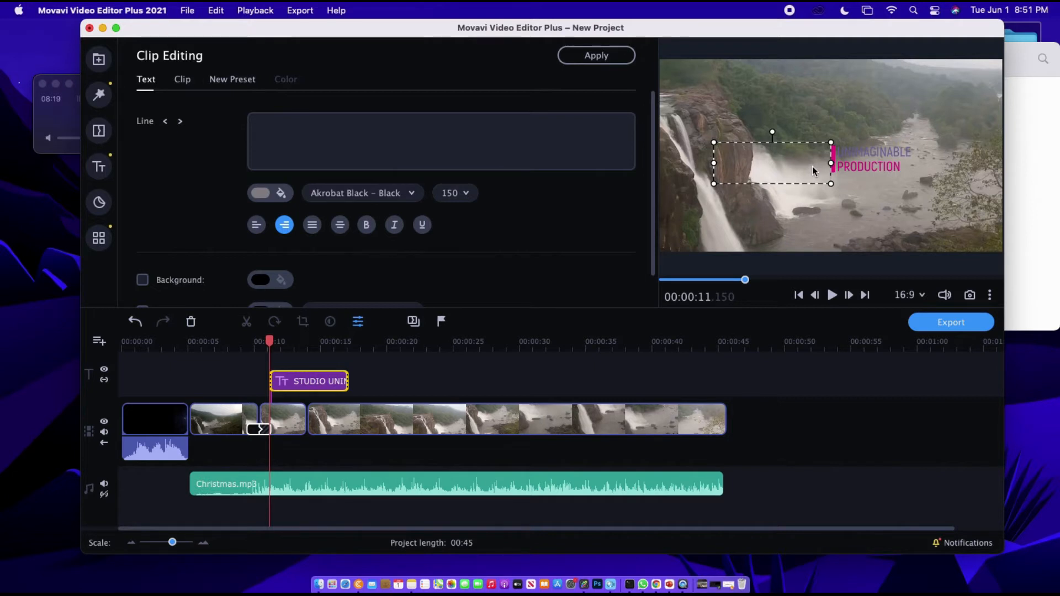
pyautogui.write('A-TECH')
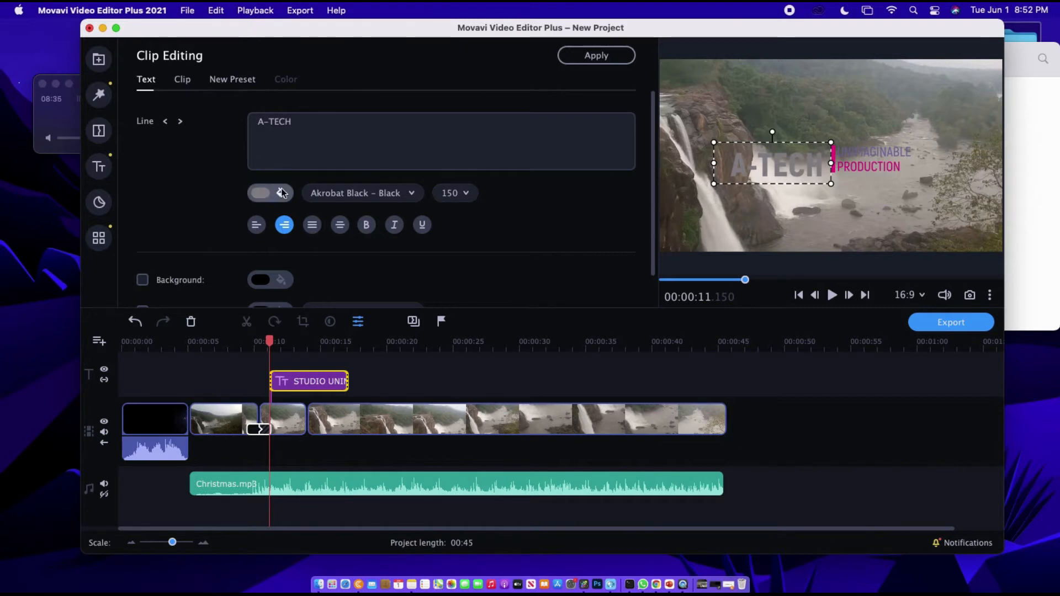
# Set the A-TECH text colour to yellow, #f3ff00
pyautogui.click(266, 193)
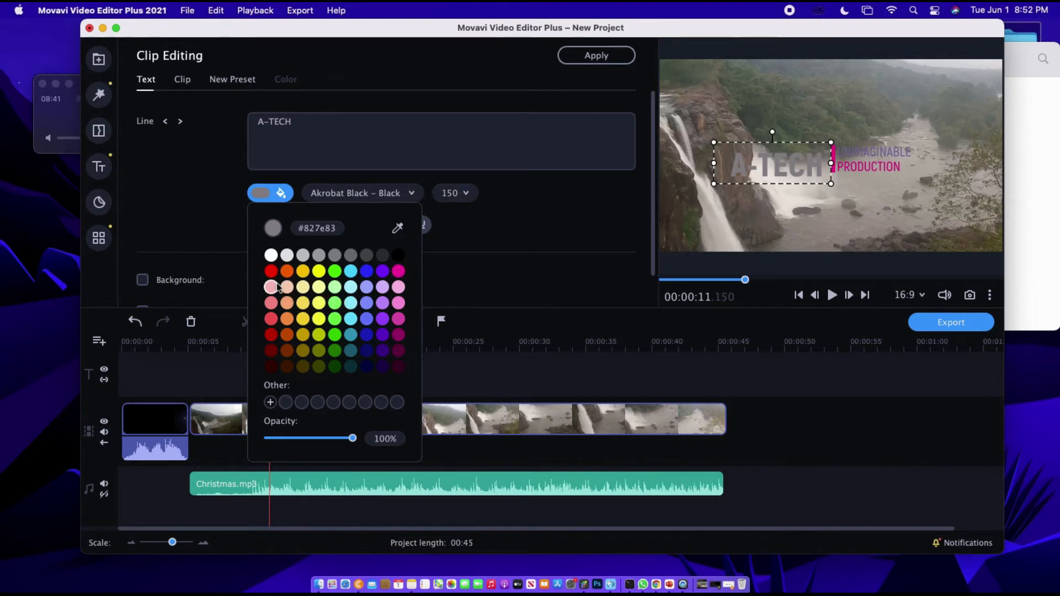
pyautogui.click(319, 270)
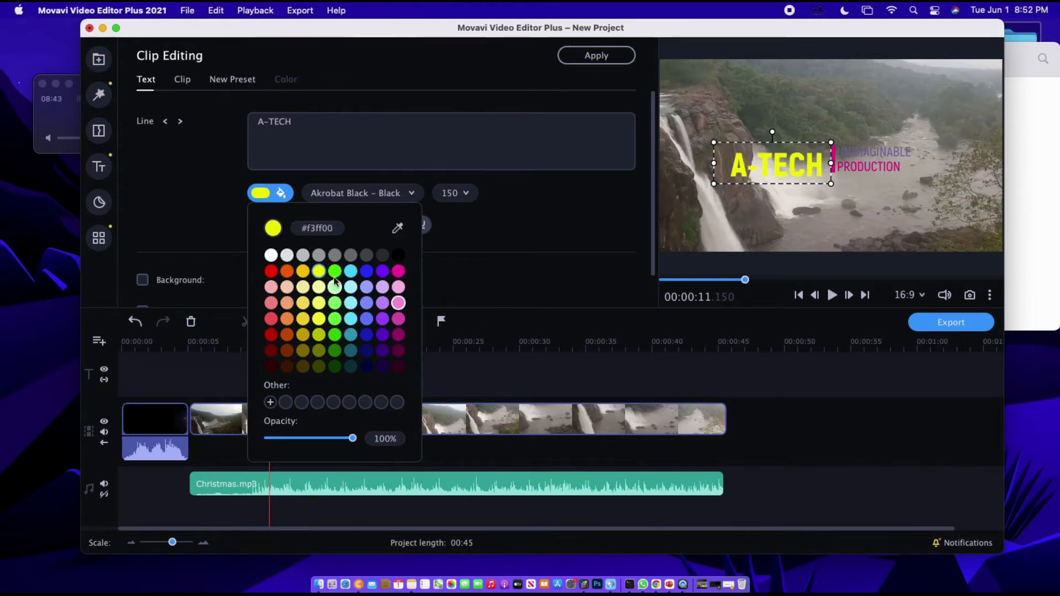
pyautogui.click(530, 232)
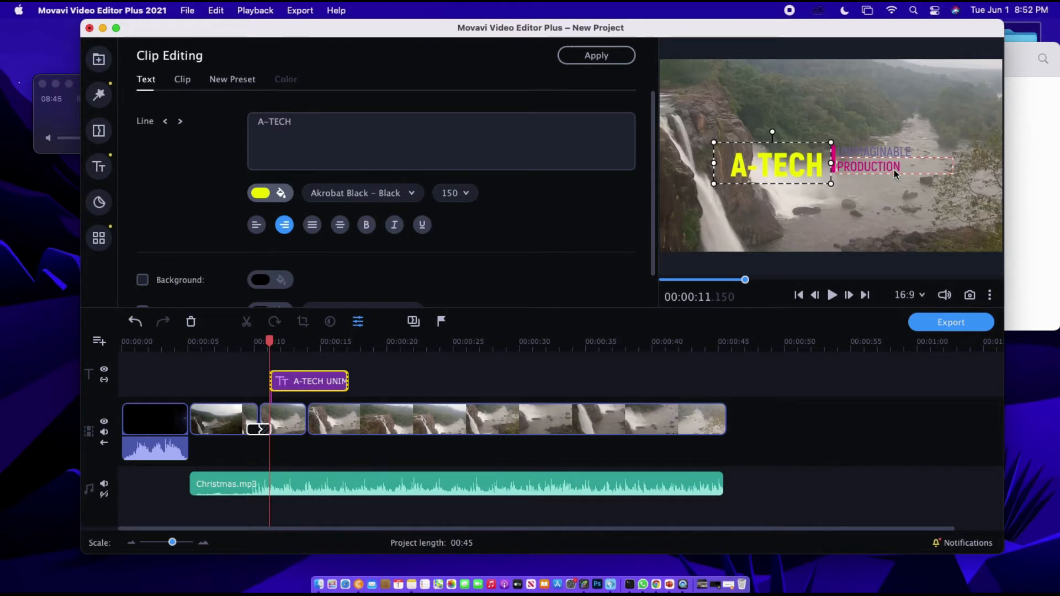
# Delete the UNIMAGINABLE text from the title and select its PRODUCTION line
pyautogui.click(865, 151)
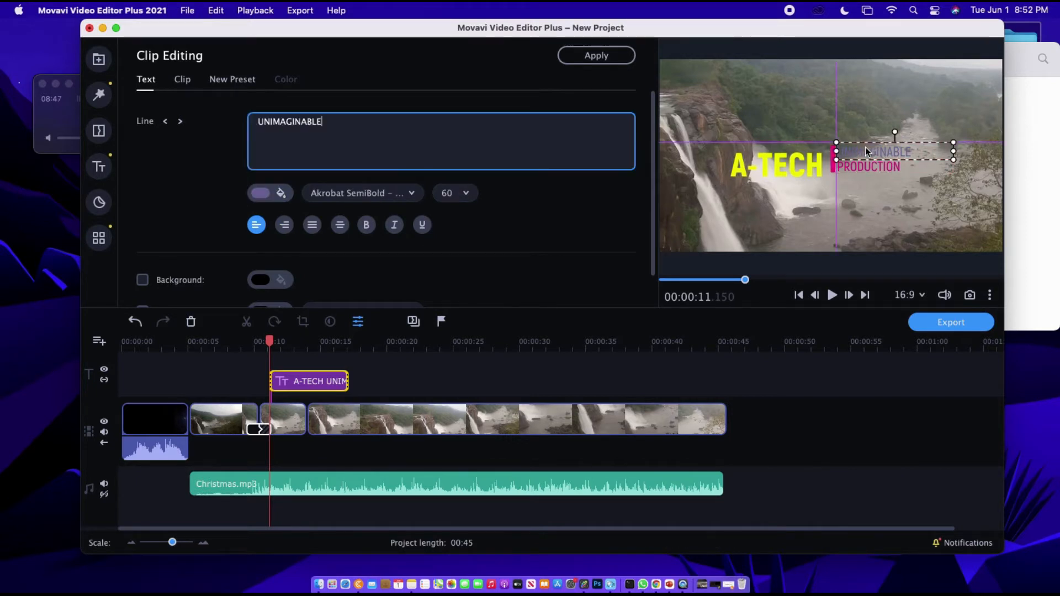
pyautogui.click(902, 155)
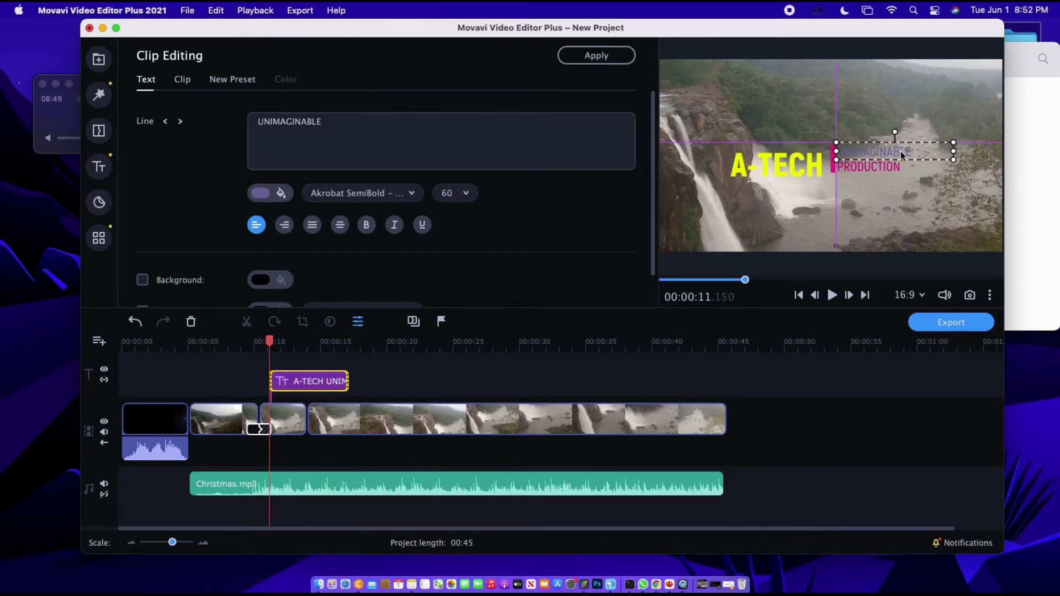
pyautogui.doubleClick(899, 155)
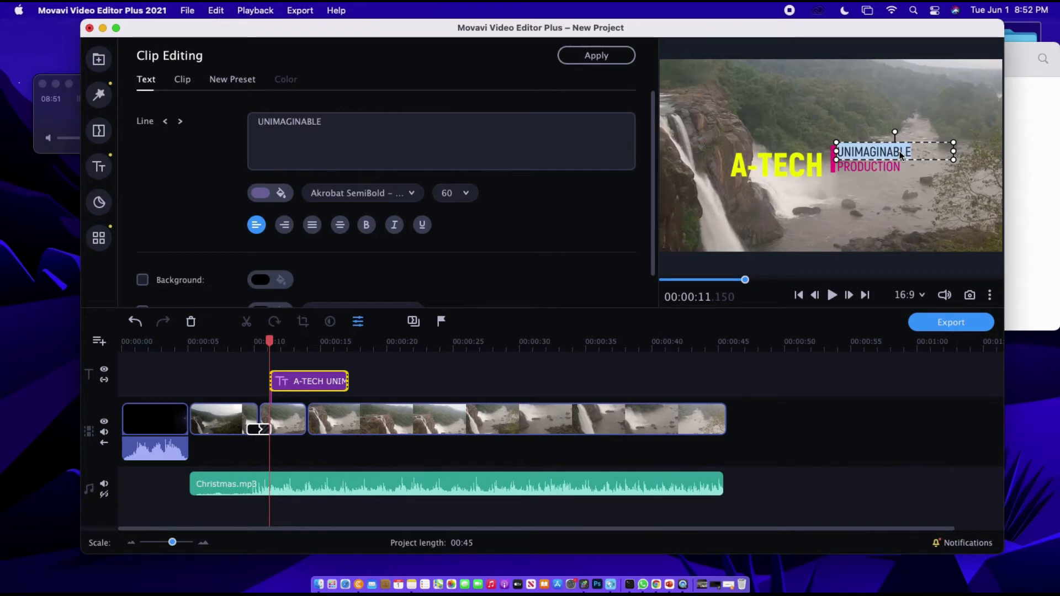
pyautogui.press('BackSpace')
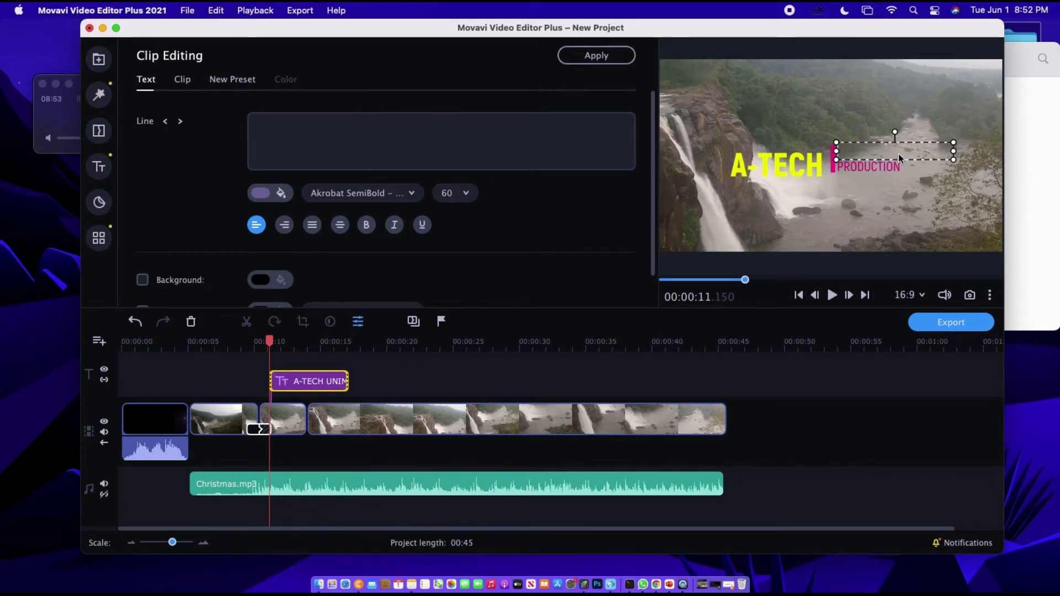
pyautogui.click(882, 169)
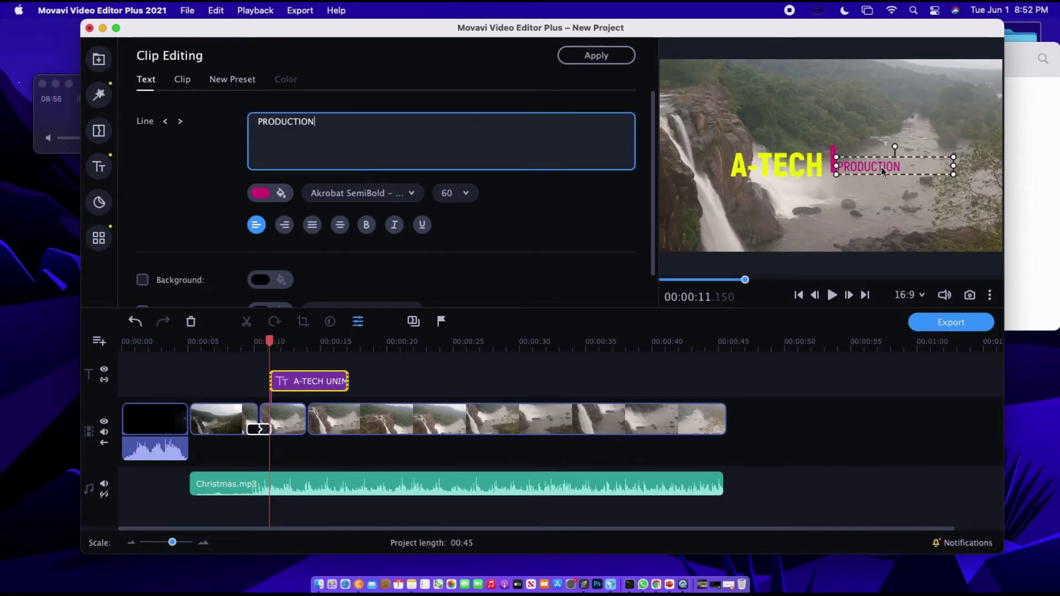
# Scrub through the edited A-TECH title and delete it from the title track
pyautogui.click(319, 343)
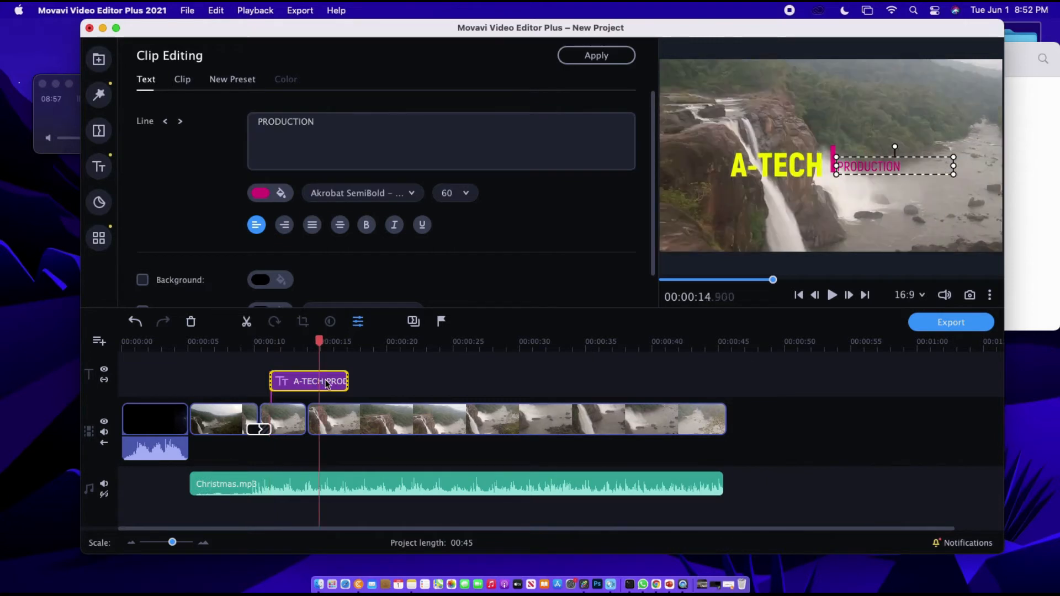
pyautogui.moveTo(324, 346); pyautogui.dragTo(346, 358)
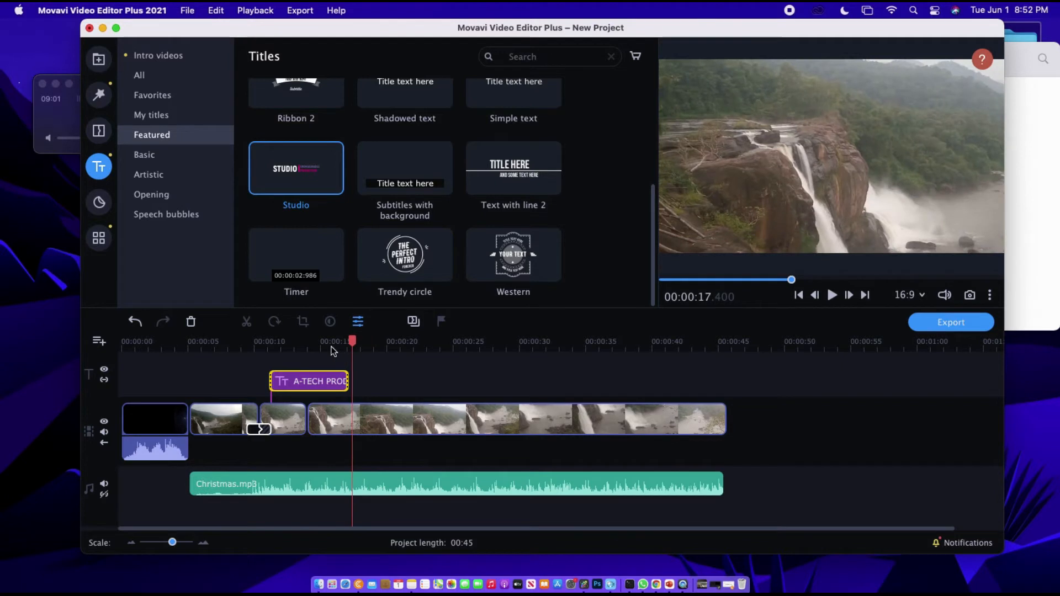
pyautogui.click(319, 388)
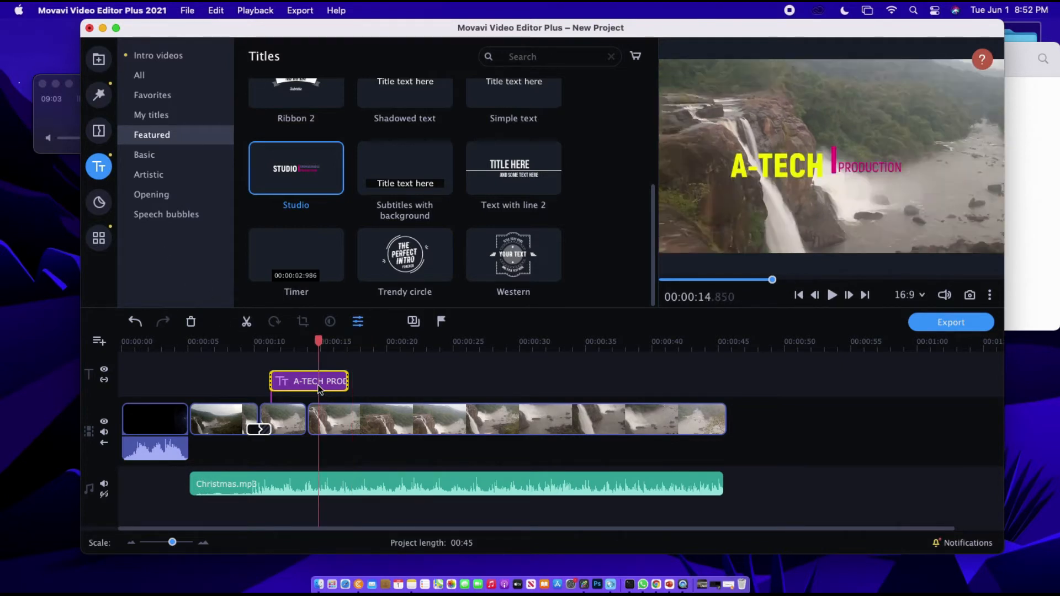
pyautogui.rightClick(318, 388)
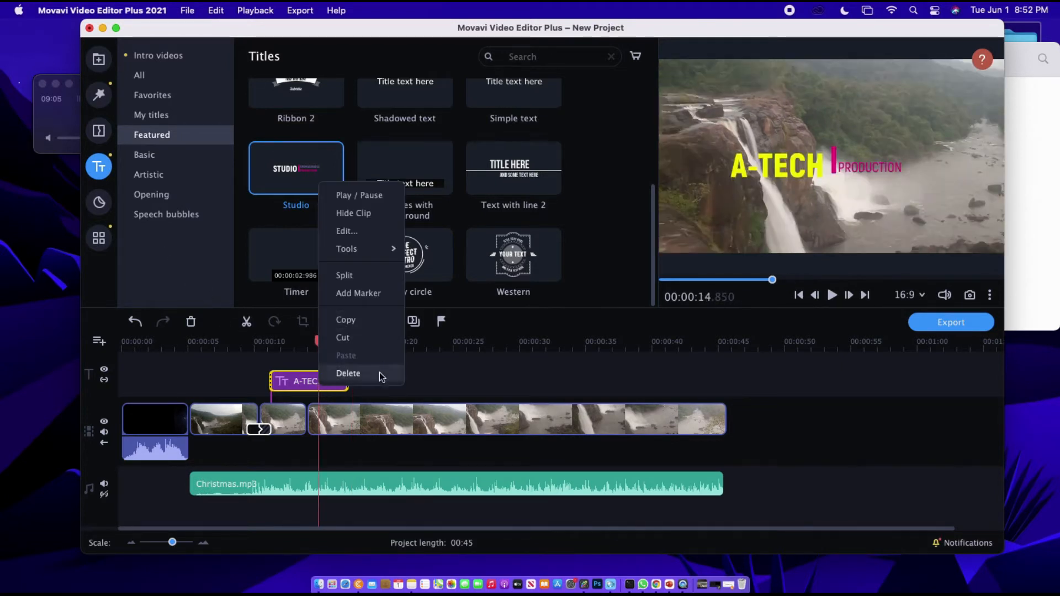
pyautogui.click(362, 376)
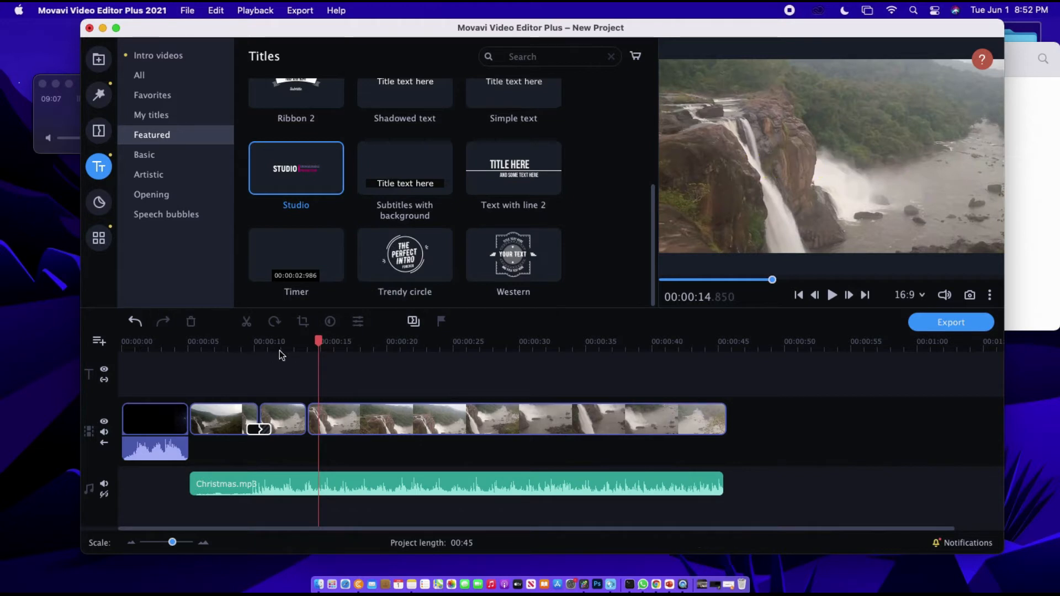
# Browse the featured stickers, including the emoji and the animated arrow, checkmark and shapes
pyautogui.click(100, 203)
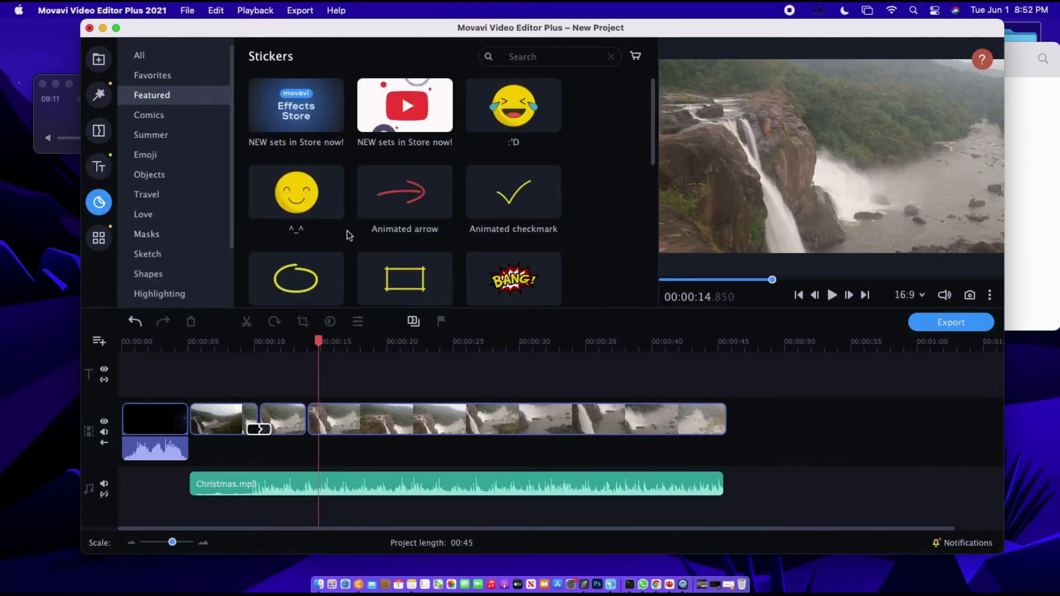
pyautogui.scroll(-5, 346, 232)
pyautogui.scroll(-3, 347, 232)
pyautogui.scroll(8, 347, 231)
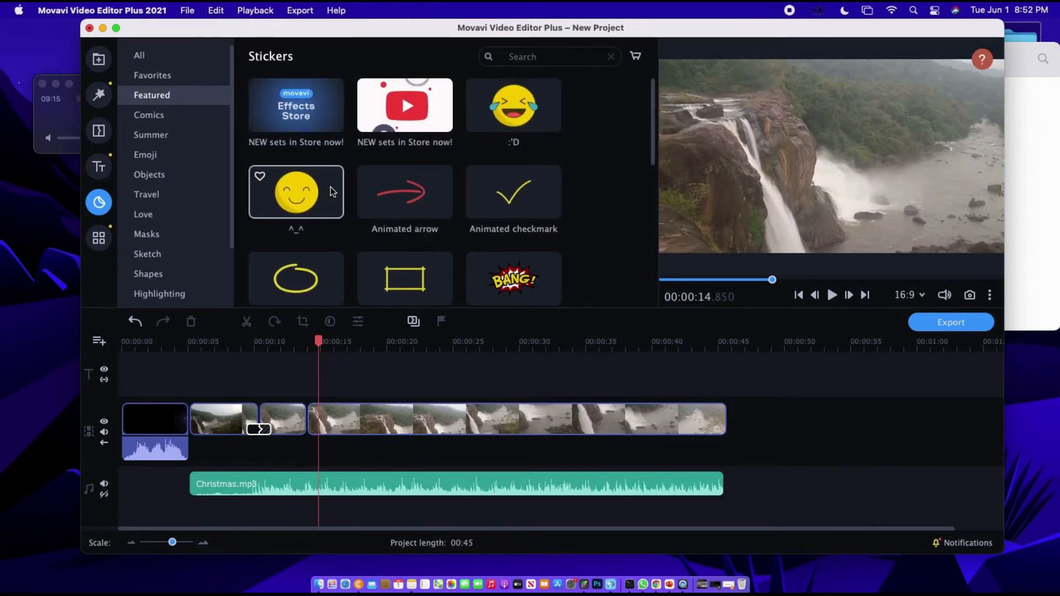
pyautogui.scroll(-1, 293, 185)
pyautogui.scroll(-6, 461, 174)
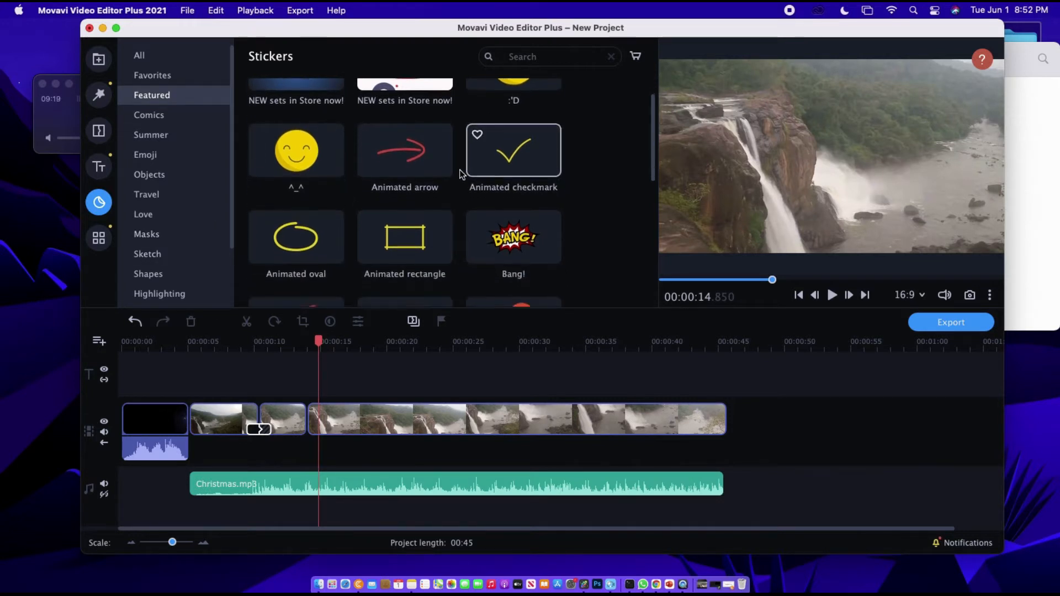
pyautogui.scroll(10, 456, 174)
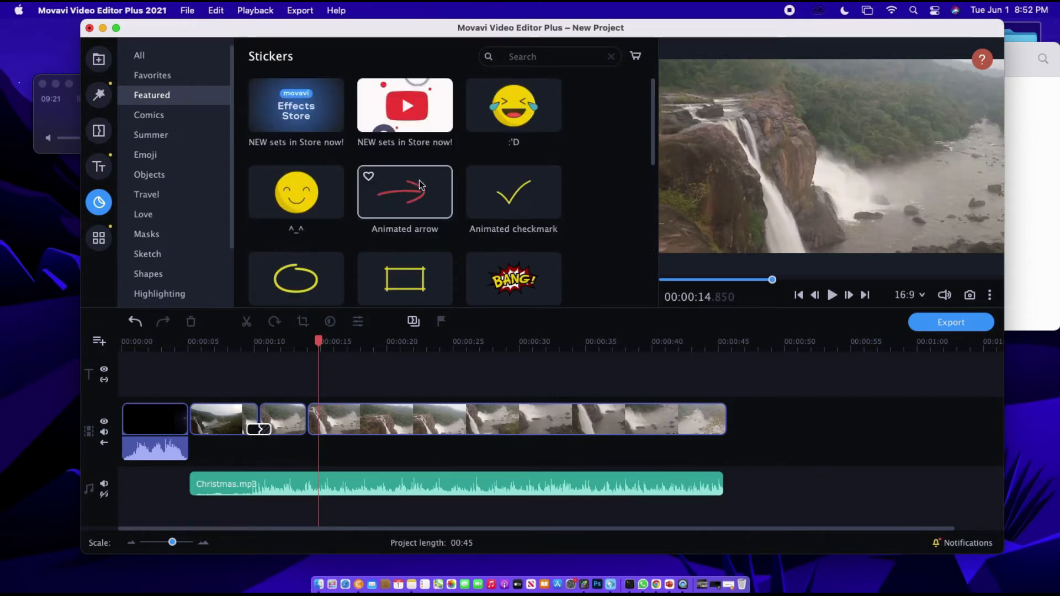
# View the complete set of video tools, shift the editor window slightly, and show the file import options
pyautogui.click(99, 241)
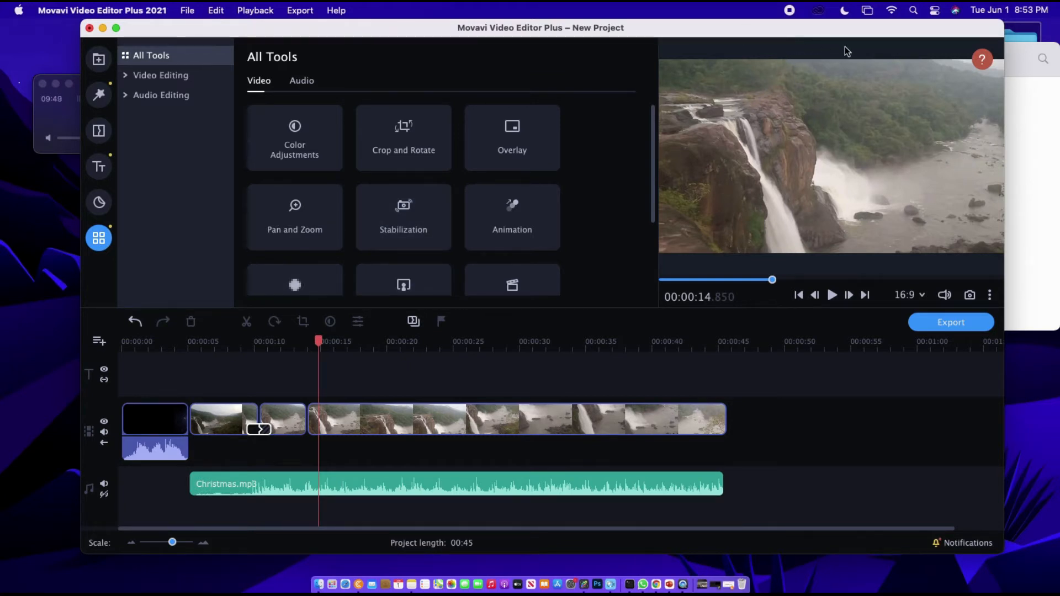
pyautogui.moveTo(841, 32)
pyautogui.mouseDown()
pyautogui.moveTo(826, 34)
pyautogui.moveTo(851, 42)
pyautogui.mouseUp()
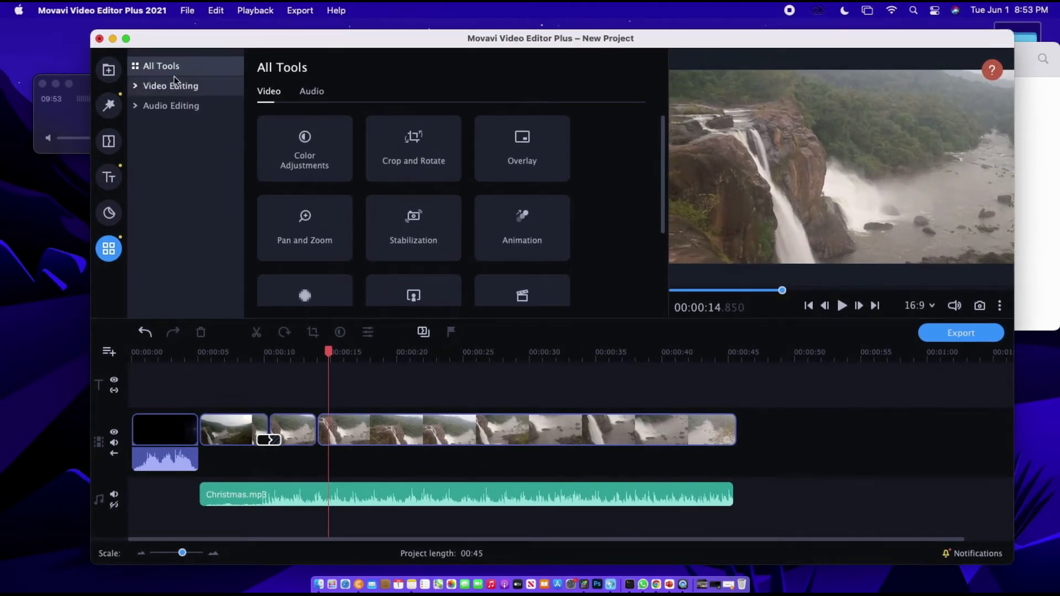
pyautogui.click(109, 69)
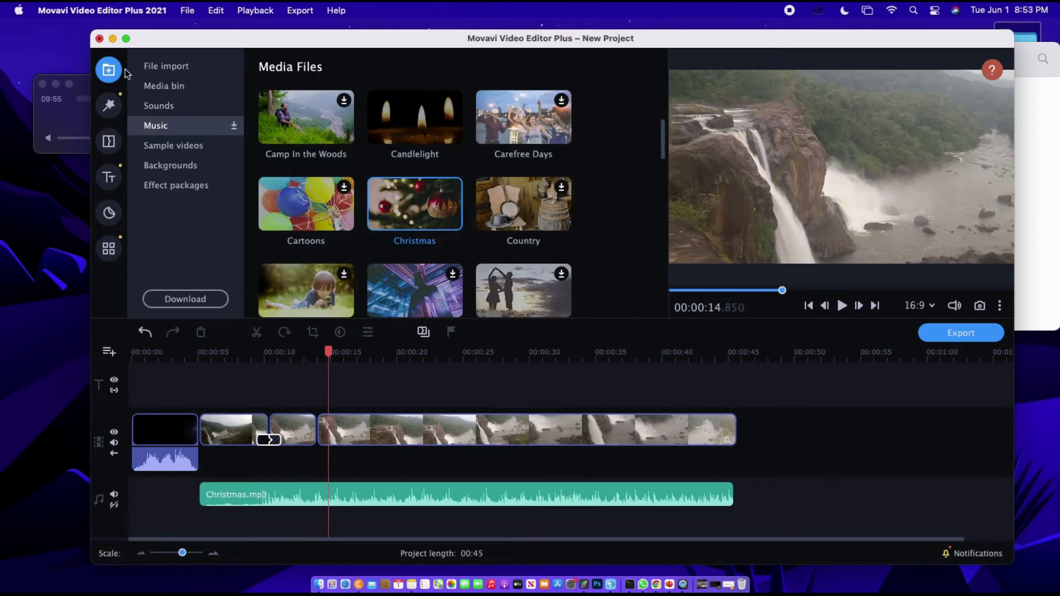
pyautogui.click(193, 73)
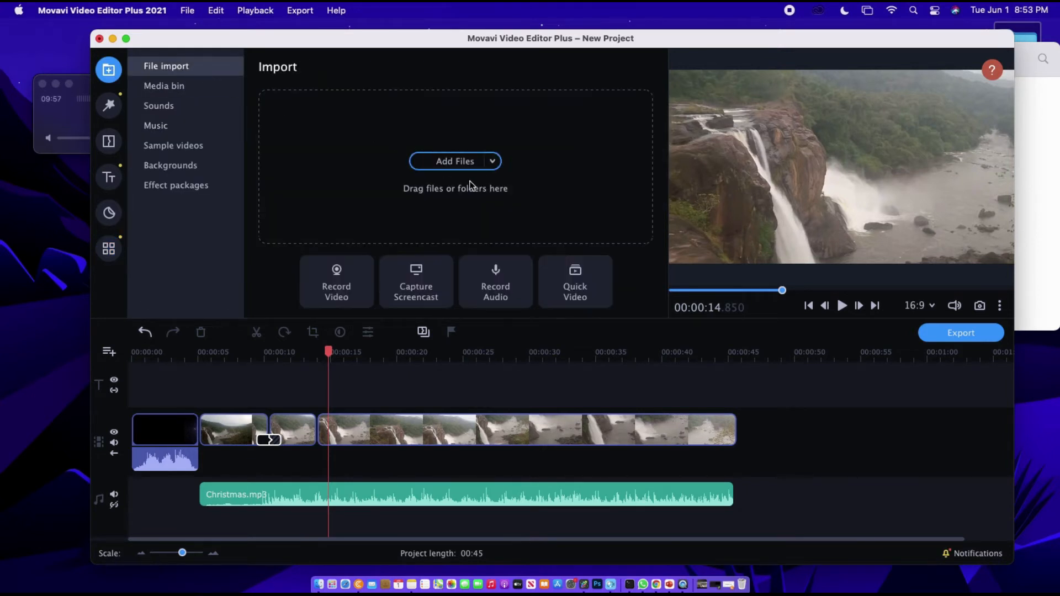
# Add all the media bin clips to the timeline and move them onto a new video track above the main footage
pyautogui.click(176, 88)
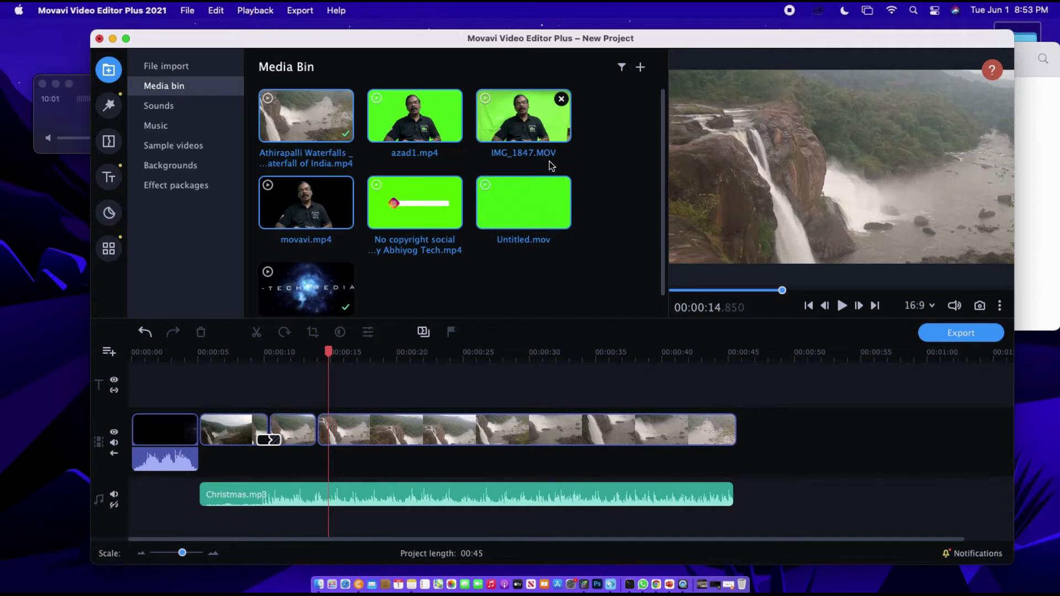
pyautogui.moveTo(440, 124); pyautogui.dragTo(199, 362)
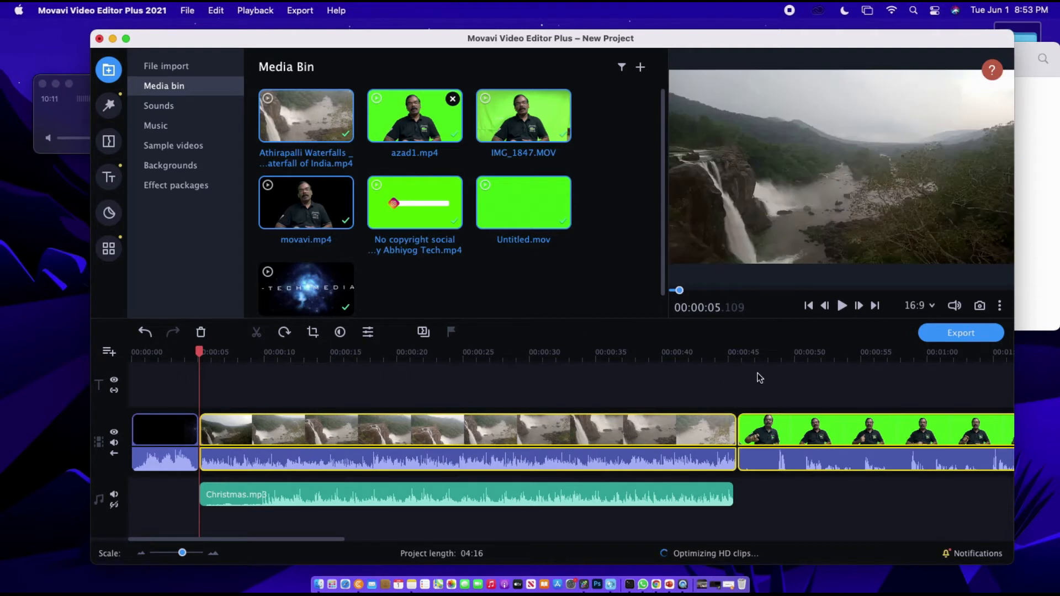
pyautogui.click(114, 357)
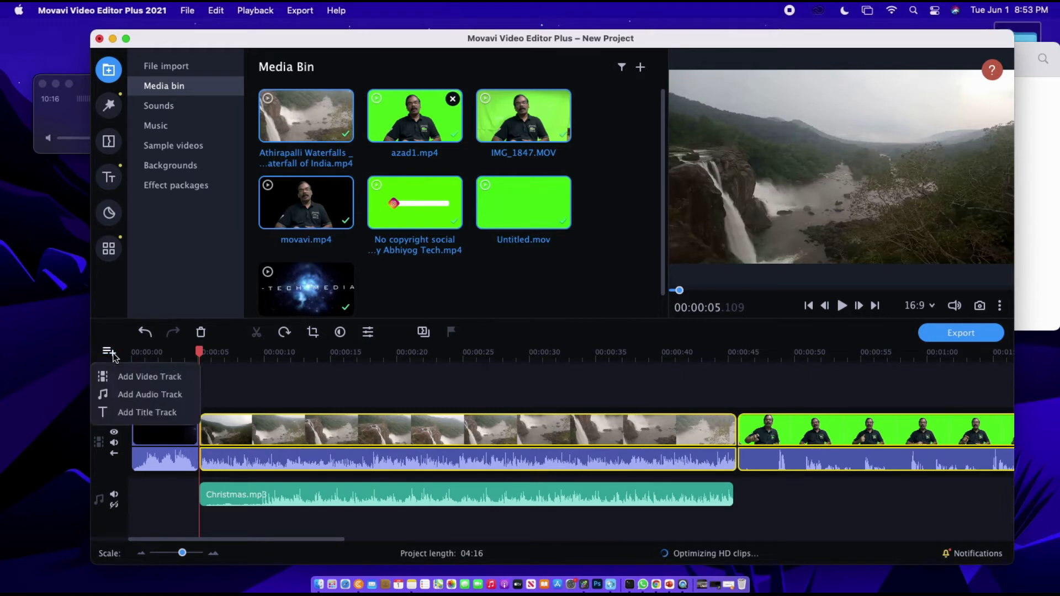
pyautogui.click(143, 376)
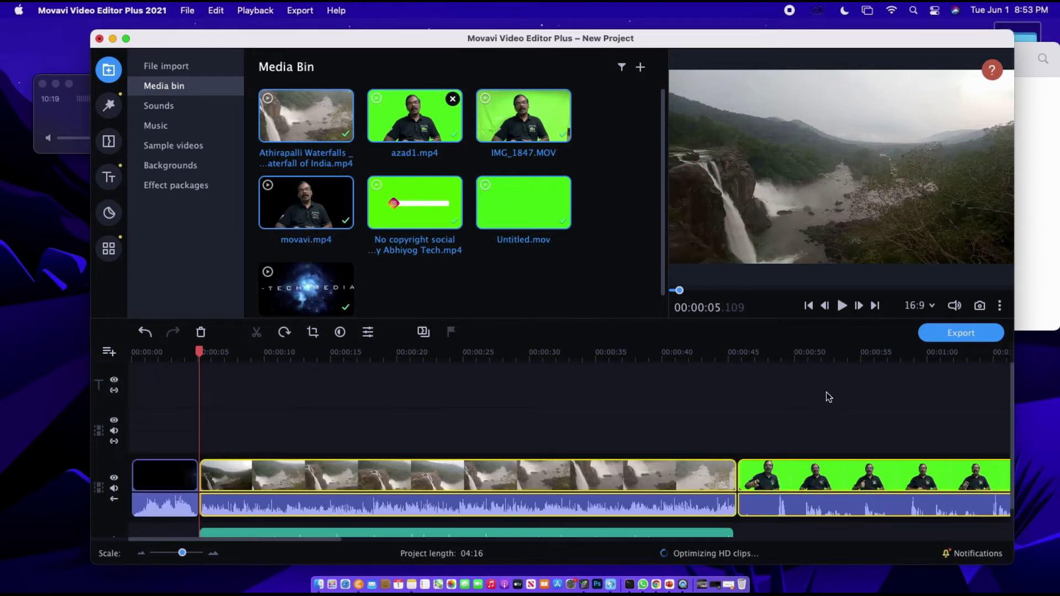
pyautogui.moveTo(839, 475); pyautogui.dragTo(883, 410)
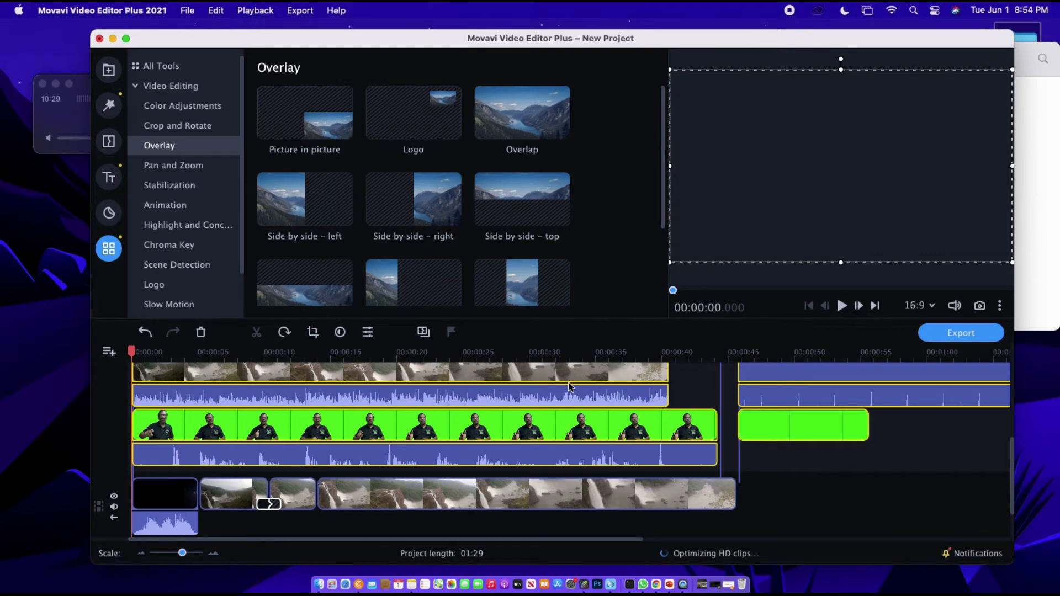
# Try to delete the black-background presenter clip from the overlay track, and undo the deletion
pyautogui.scroll(-5, 569, 385)
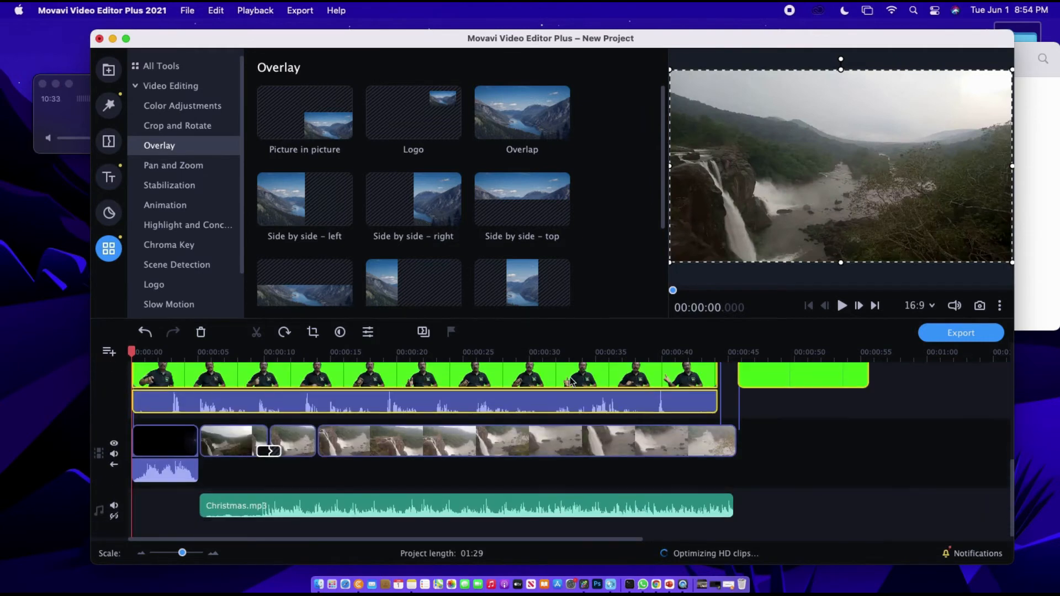
pyautogui.scroll(2, 571, 381)
pyautogui.scroll(3, 570, 381)
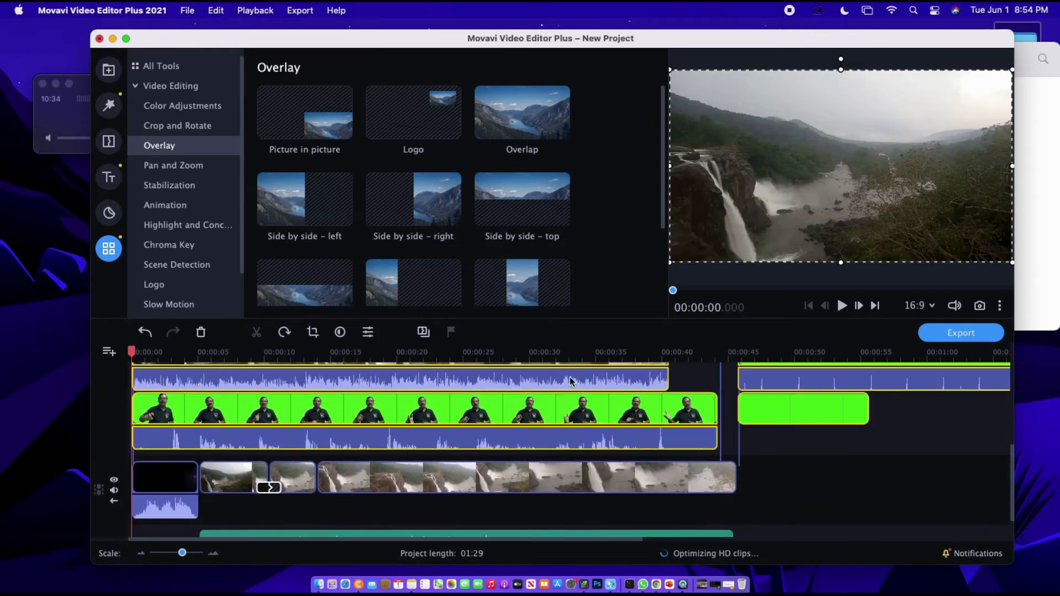
pyautogui.scroll(5, 821, 406)
pyautogui.scroll(2, 826, 408)
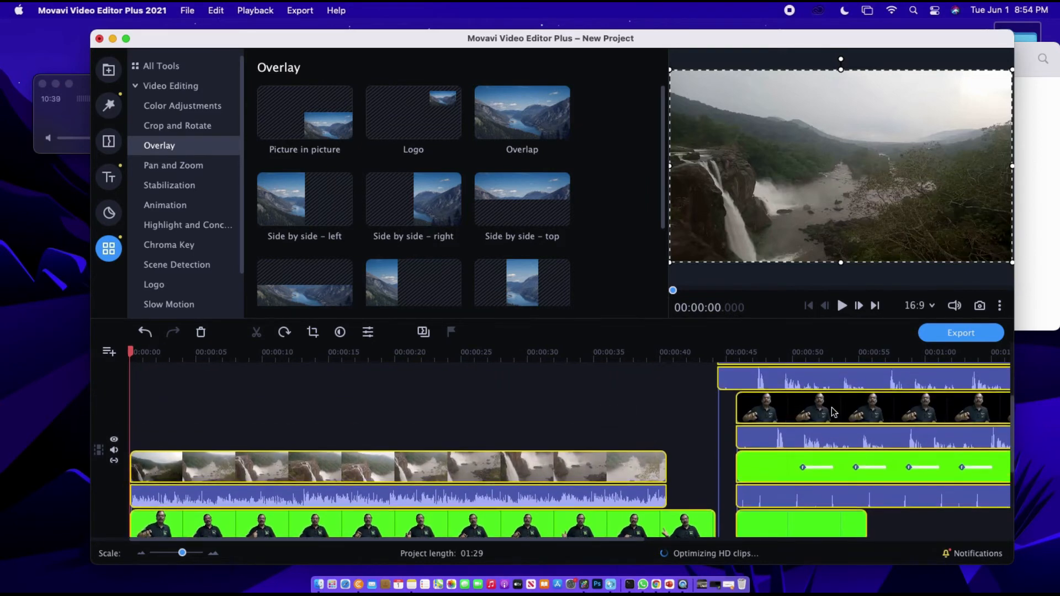
pyautogui.rightClick(828, 409)
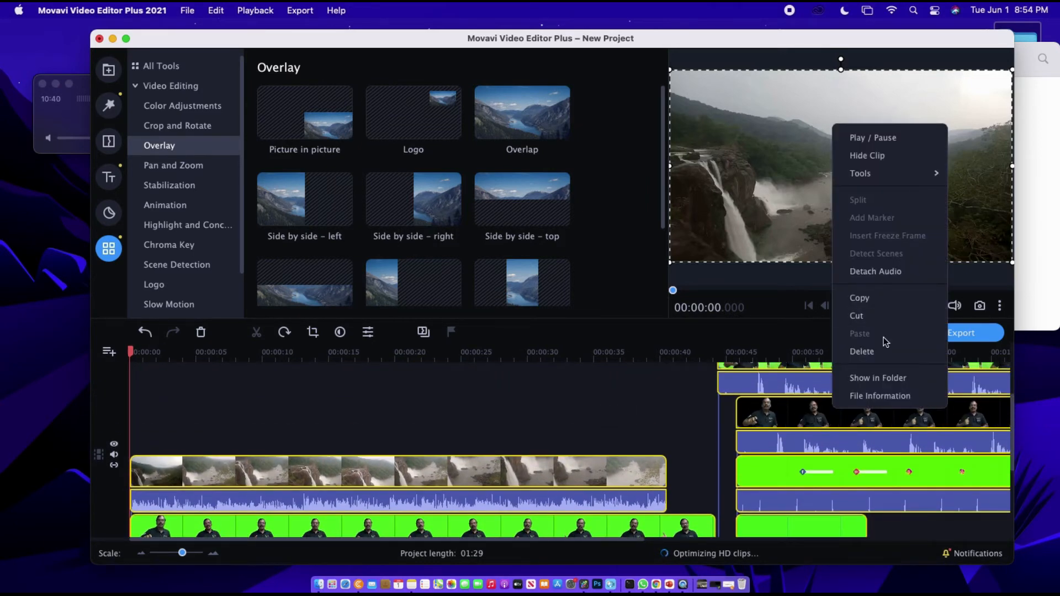
pyautogui.click(861, 351)
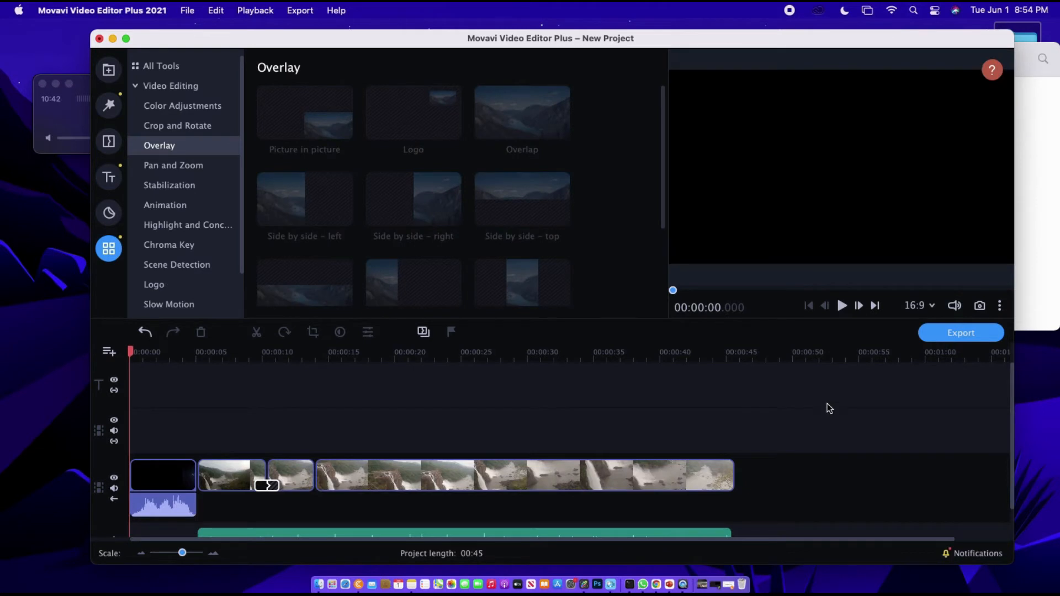
pyautogui.click(149, 335)
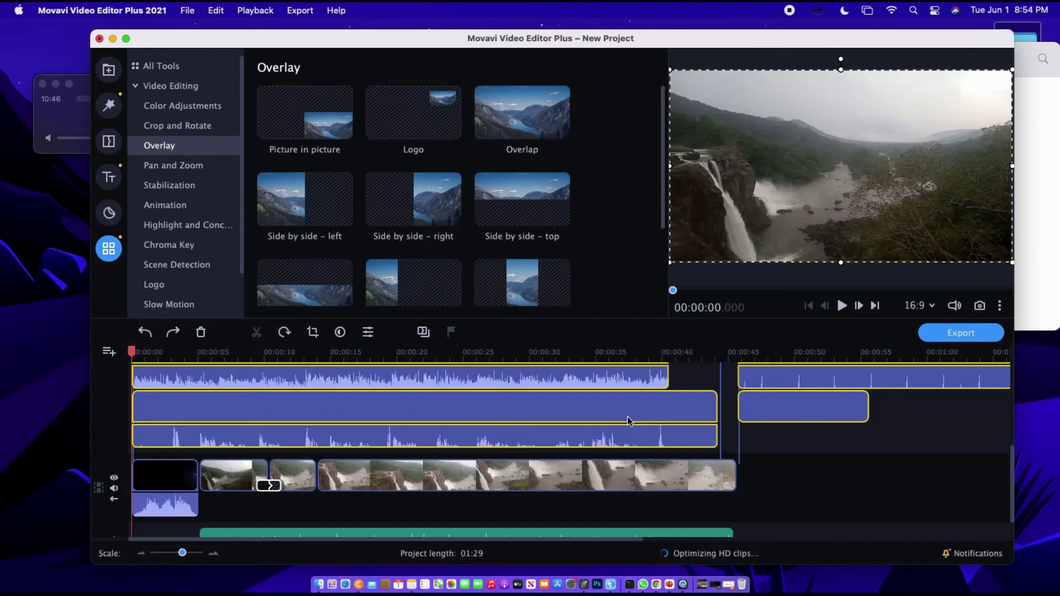
# Delete only the IMG_1847.MOV presenter clip from the overlay track
pyautogui.click(811, 405)
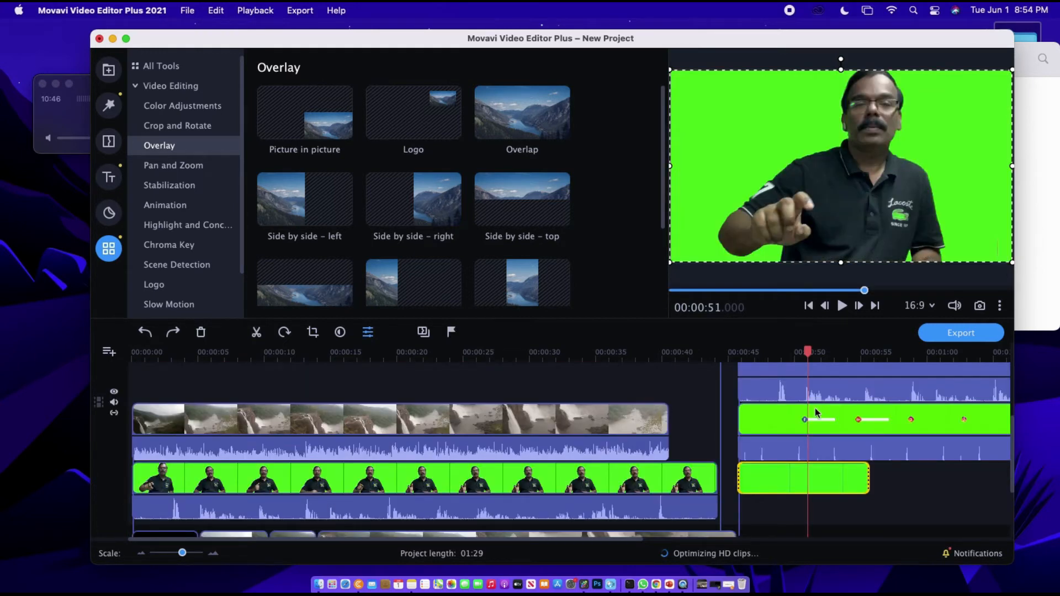
pyautogui.scroll(3, 793, 390)
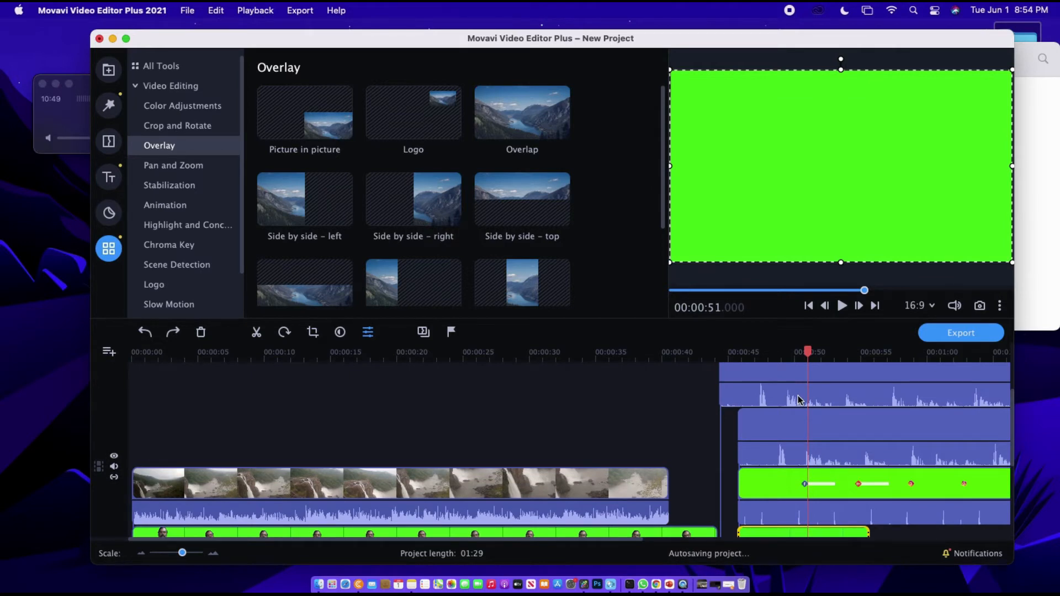
pyautogui.click(796, 393)
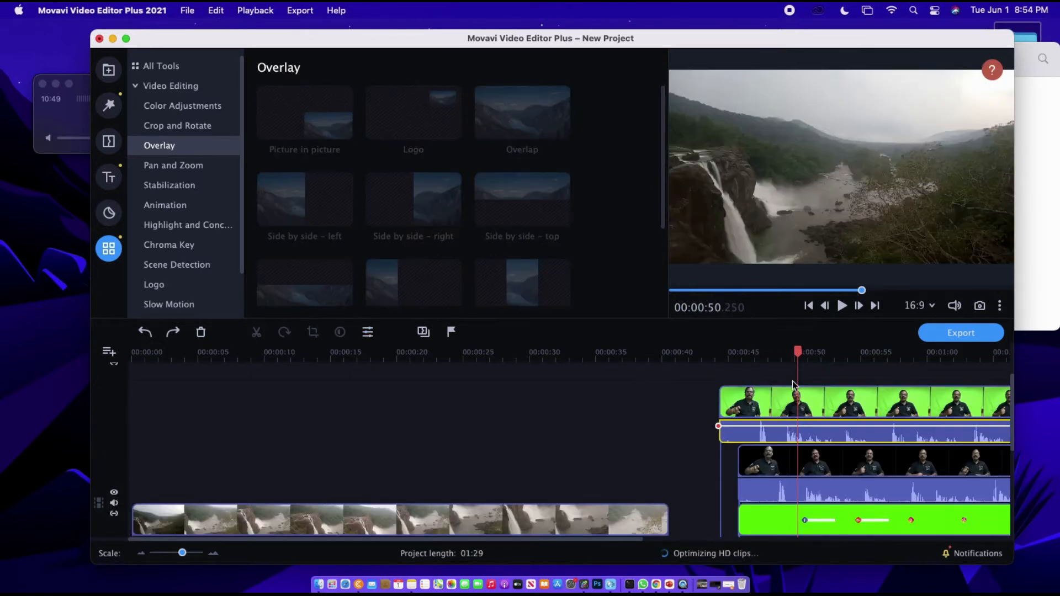
pyautogui.scroll(1, 807, 409)
pyautogui.click(807, 410)
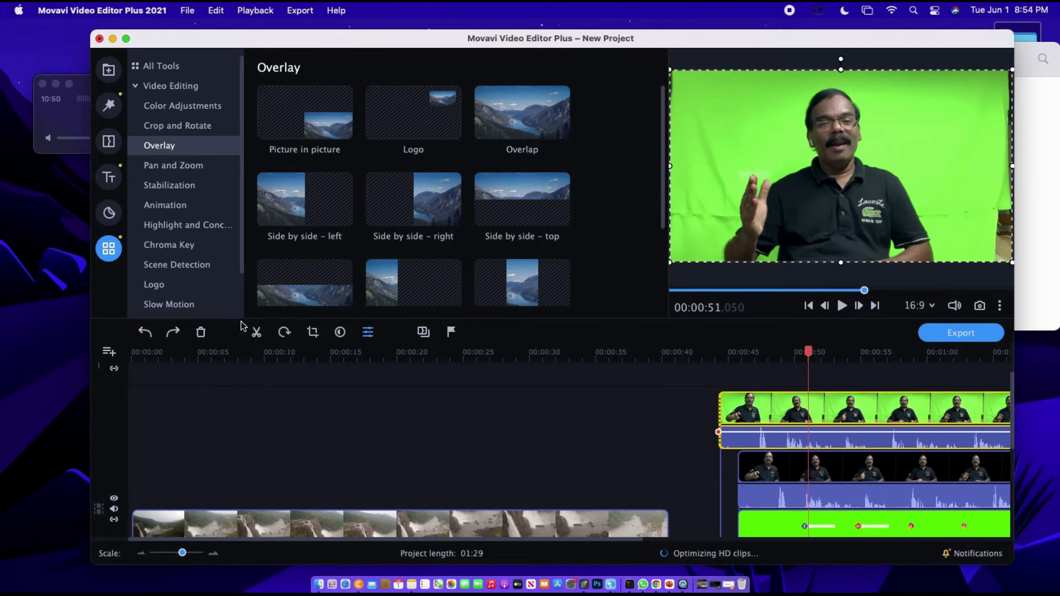
pyautogui.click(201, 333)
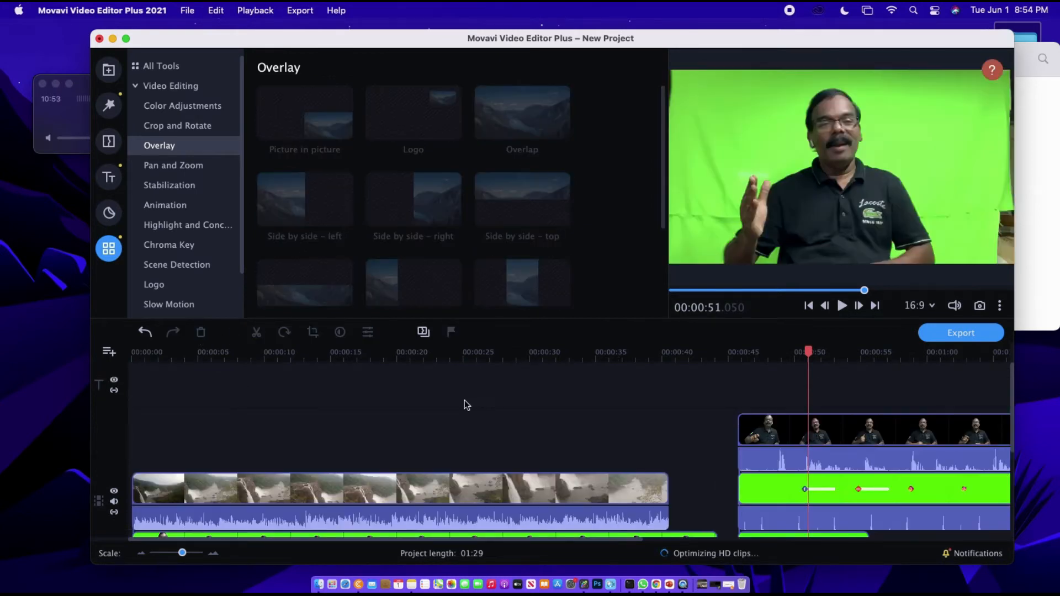
# Delete the black-background movavi.mp4 clip from the overlay track
pyautogui.scroll(-3, 779, 483)
pyautogui.scroll(-2, 778, 483)
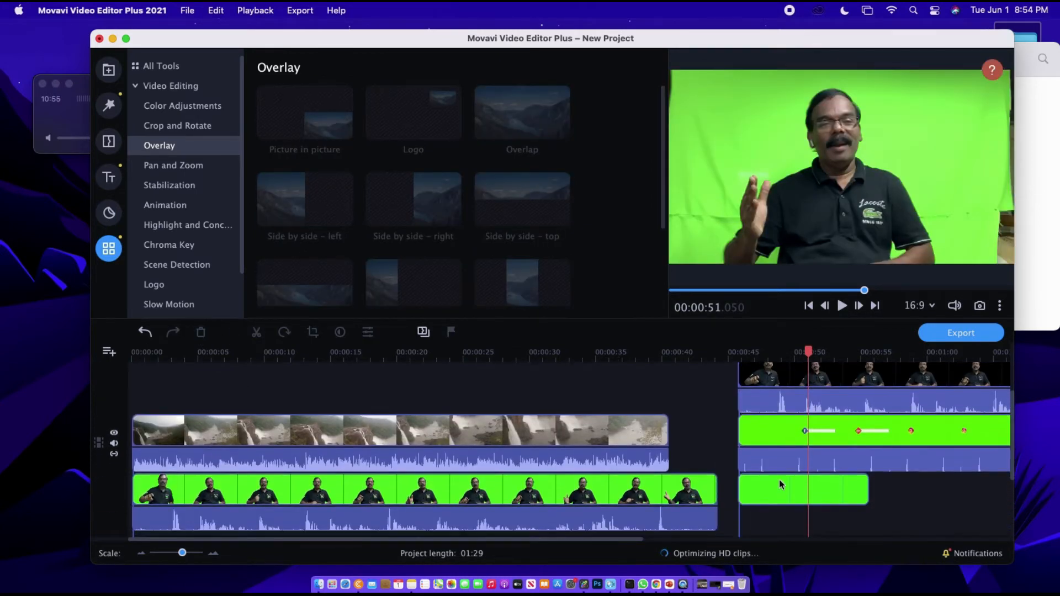
pyautogui.scroll(4, 764, 443)
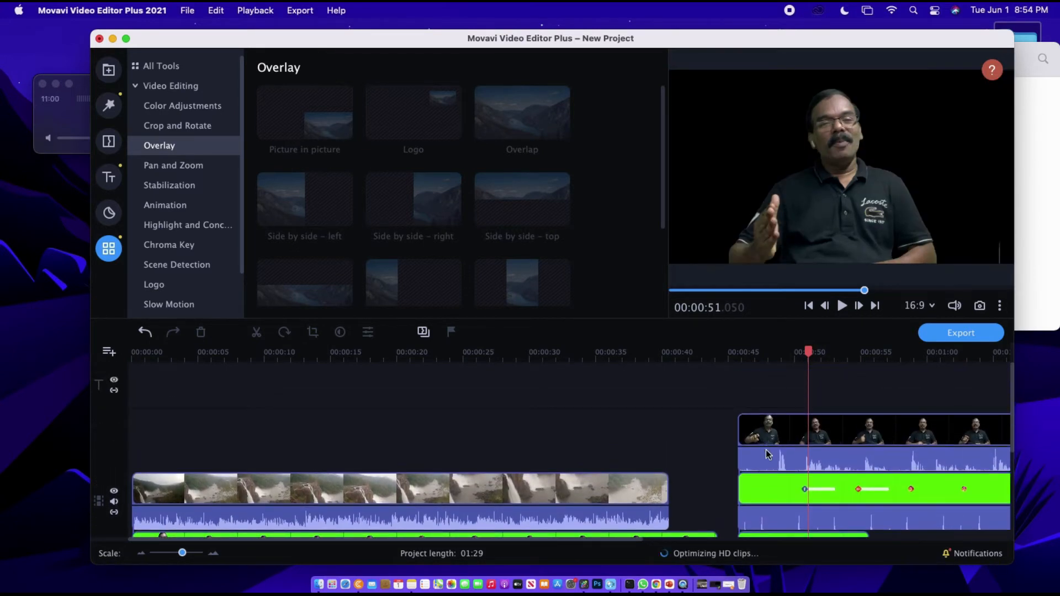
pyautogui.click(766, 450)
pyautogui.click(773, 453)
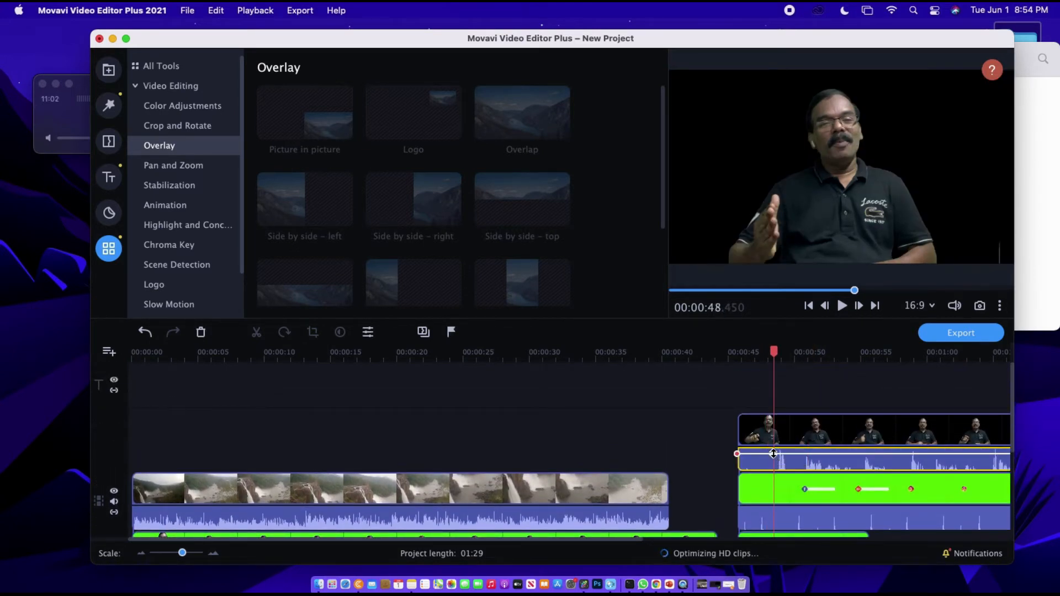
pyautogui.click(816, 434)
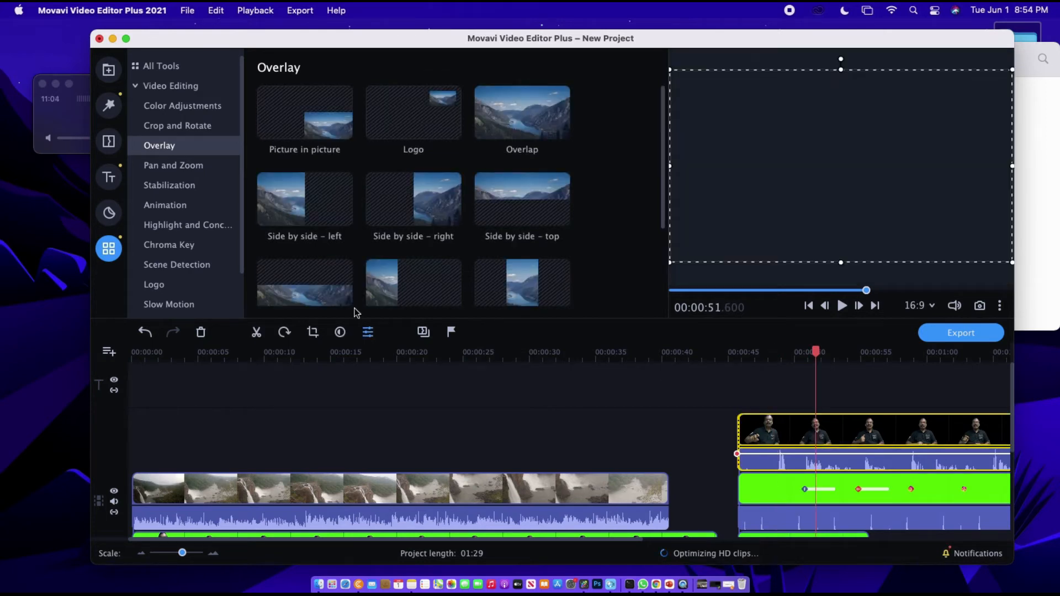
pyautogui.press('Delete')
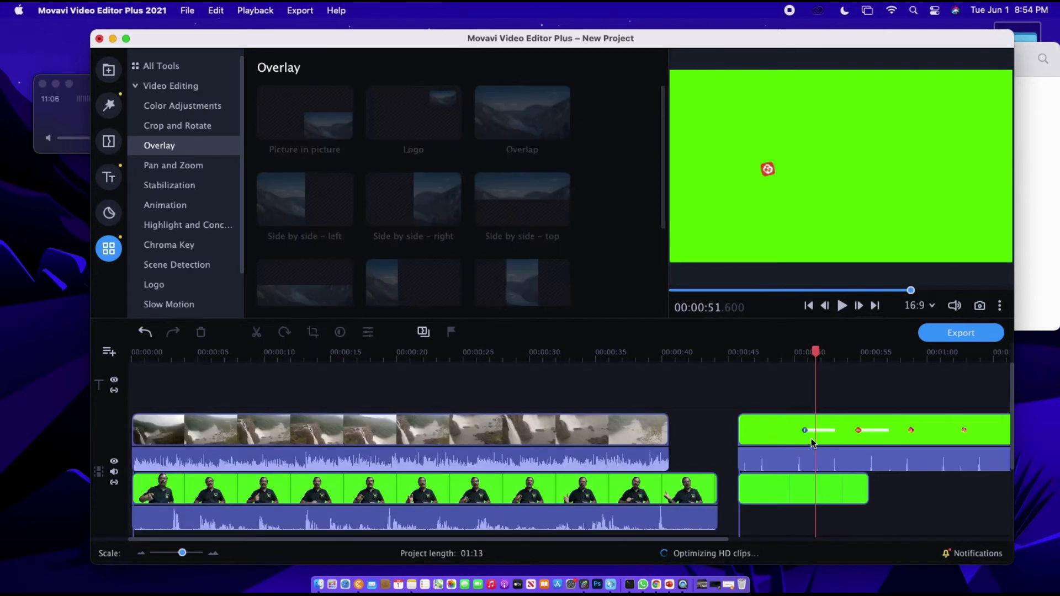
# Delete the green-screen social media icons clip and the plain green Untitled.mov clip from the overlay track
pyautogui.click(801, 443)
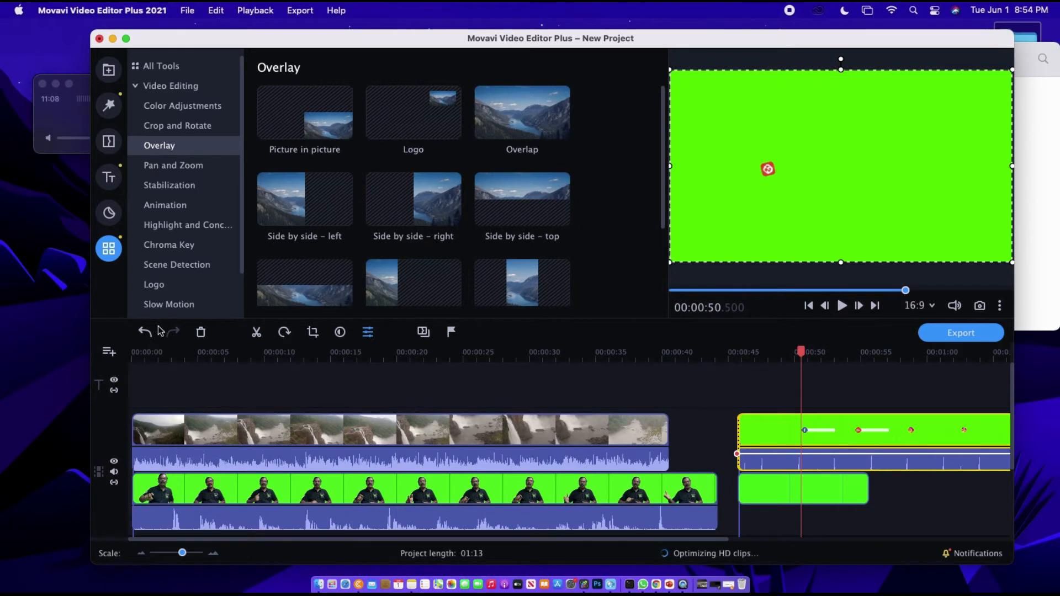
pyautogui.click(200, 332)
pyautogui.click(774, 489)
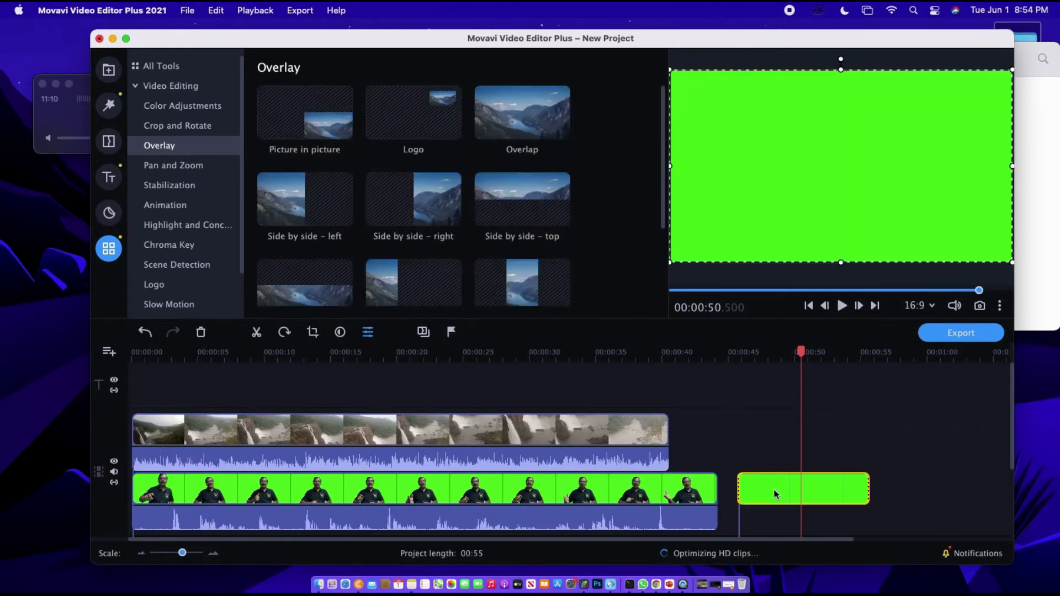
pyautogui.click(202, 331)
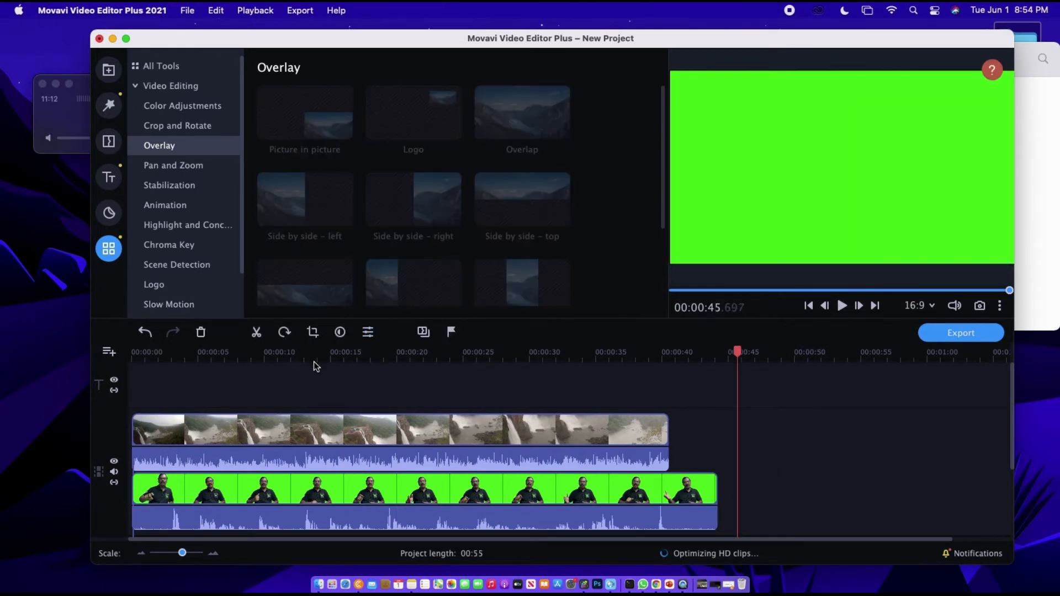
# Delete the duplicate waterfall clip from the overlay track, keeping only the green-screen presenter clip there
pyautogui.scroll(-1, 274, 388)
pyautogui.scroll(-3, 280, 380)
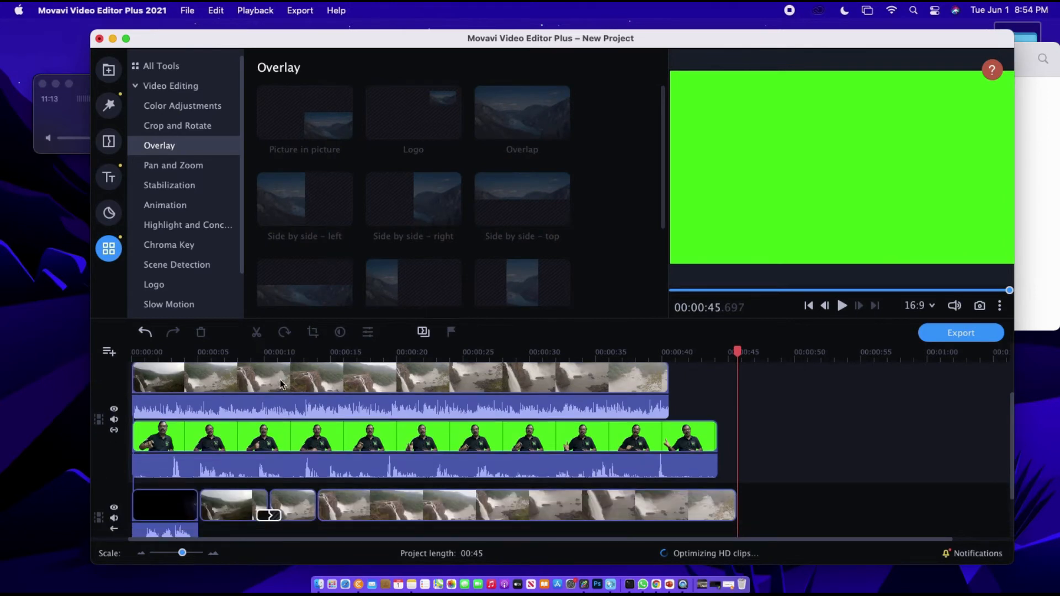
pyautogui.scroll(3, 280, 380)
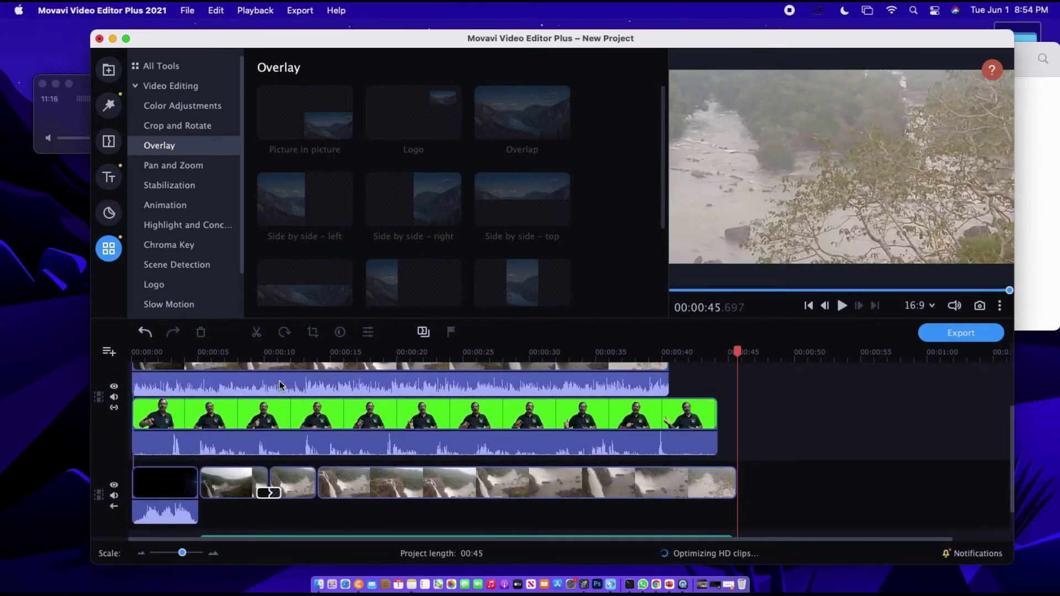
pyautogui.scroll(2, 306, 389)
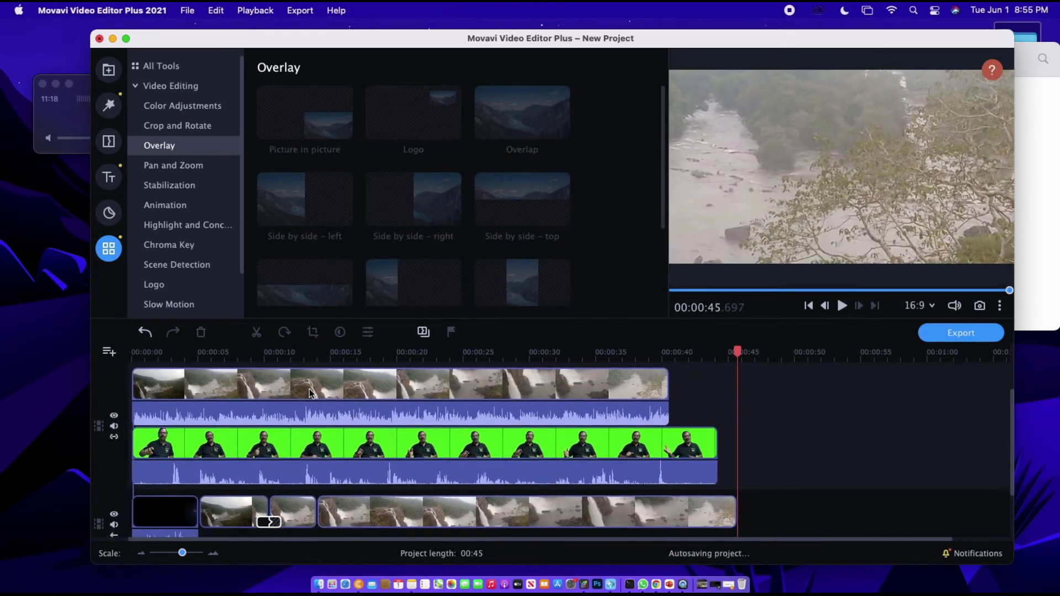
pyautogui.click(297, 412)
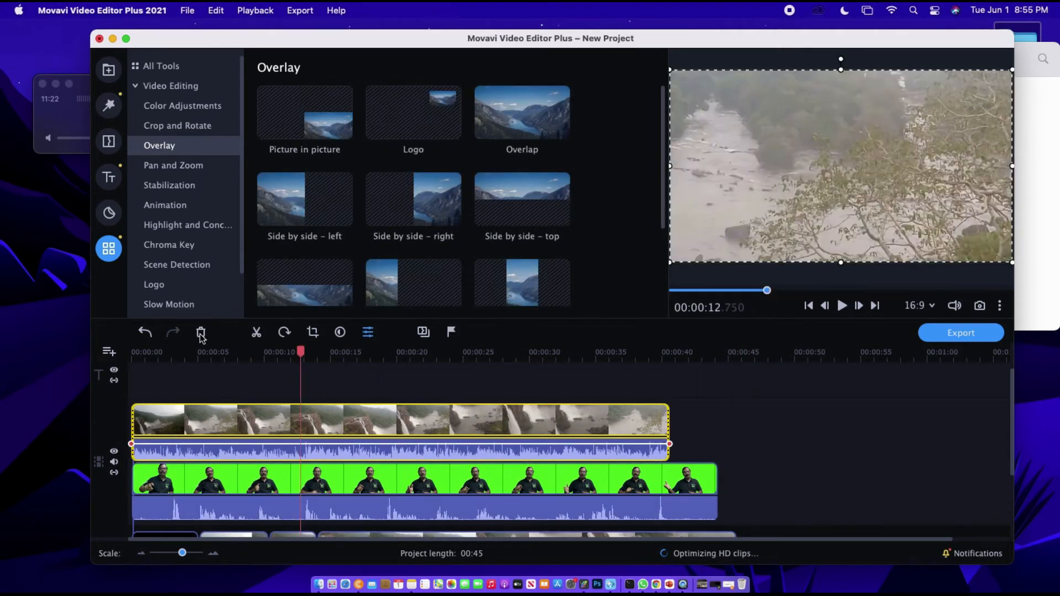
pyautogui.click(201, 333)
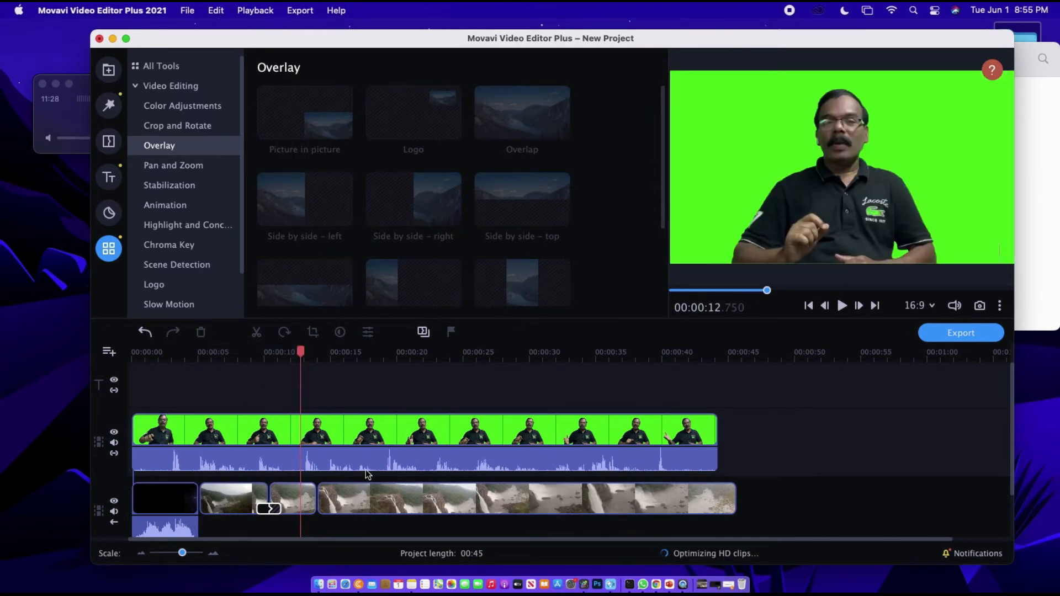
# View the Chroma Key settings for the green-screen presenter clip and apply the Overlap overlay mode to it
pyautogui.scroll(-4, 366, 471)
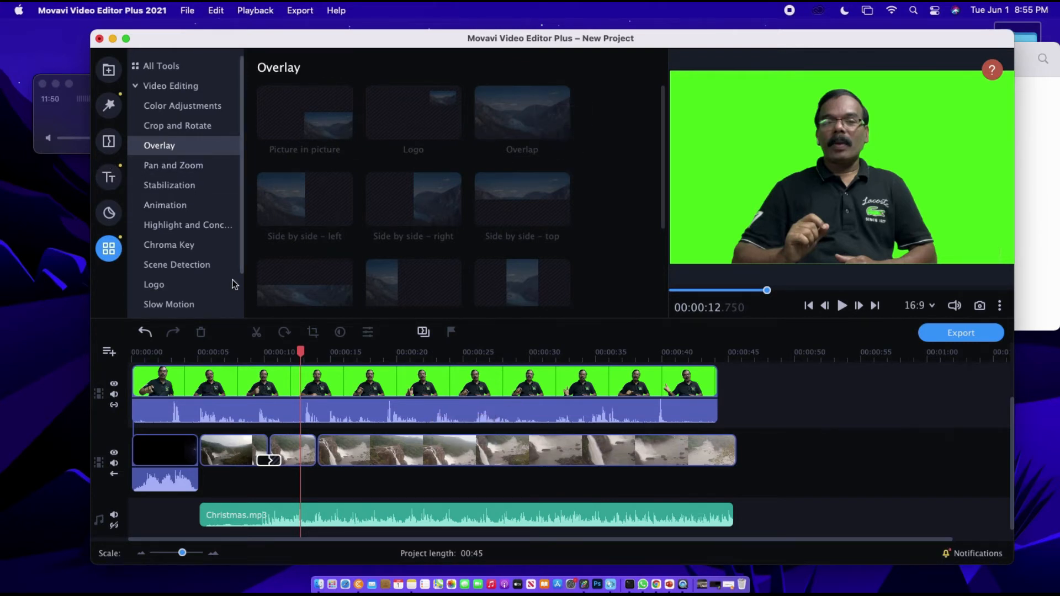
pyautogui.click(190, 247)
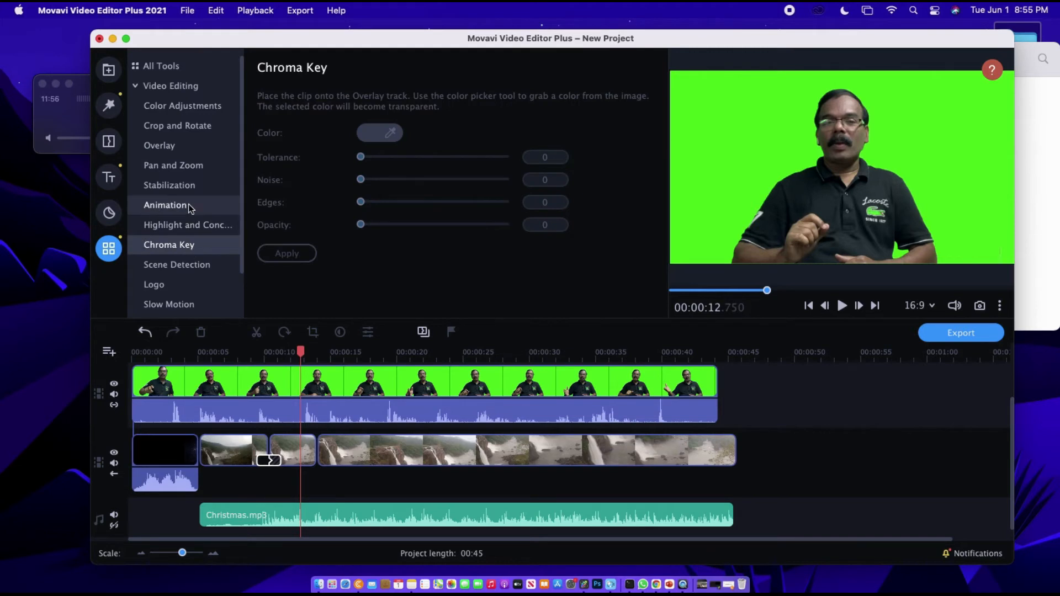
pyautogui.doubleClick(331, 384)
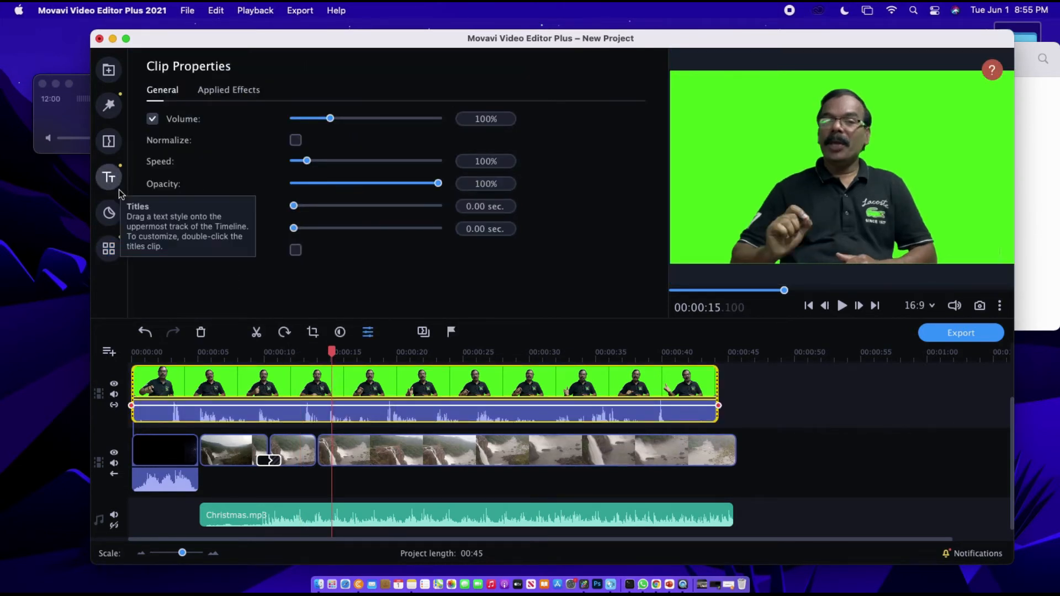
pyautogui.click(109, 250)
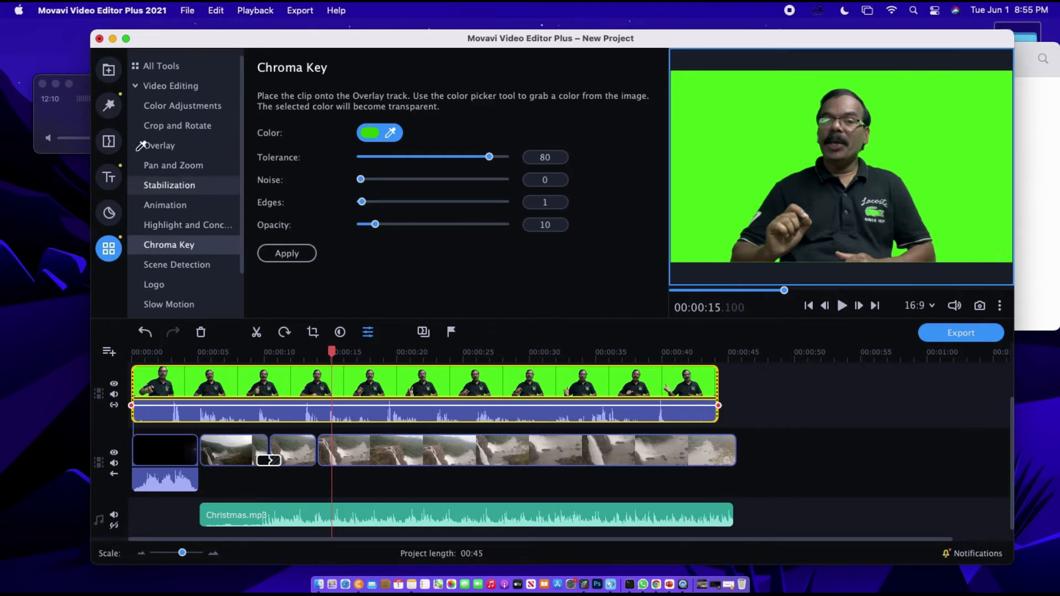
pyautogui.click(168, 146)
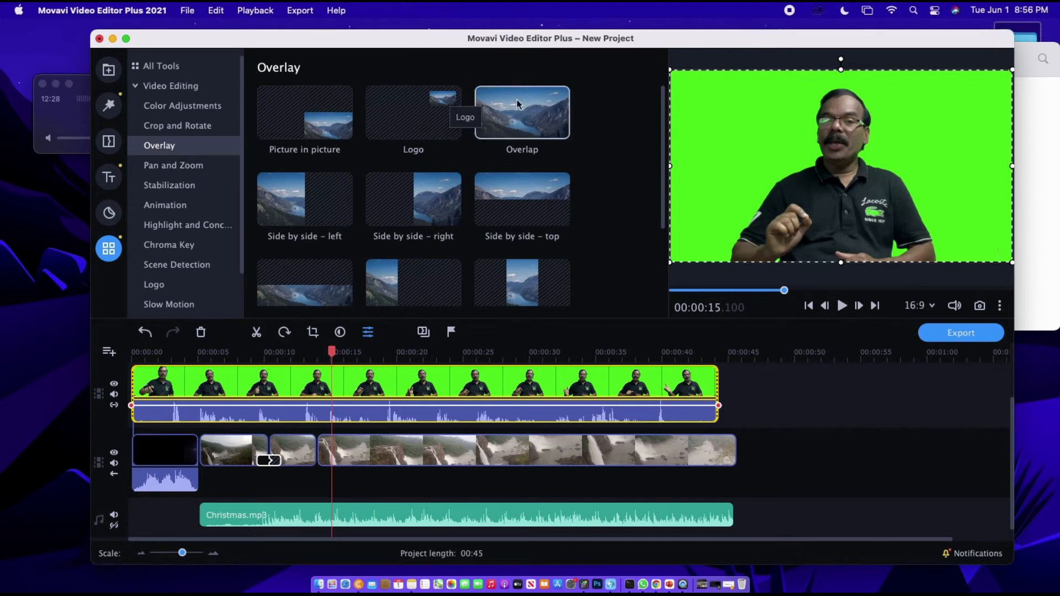
pyautogui.click(544, 111)
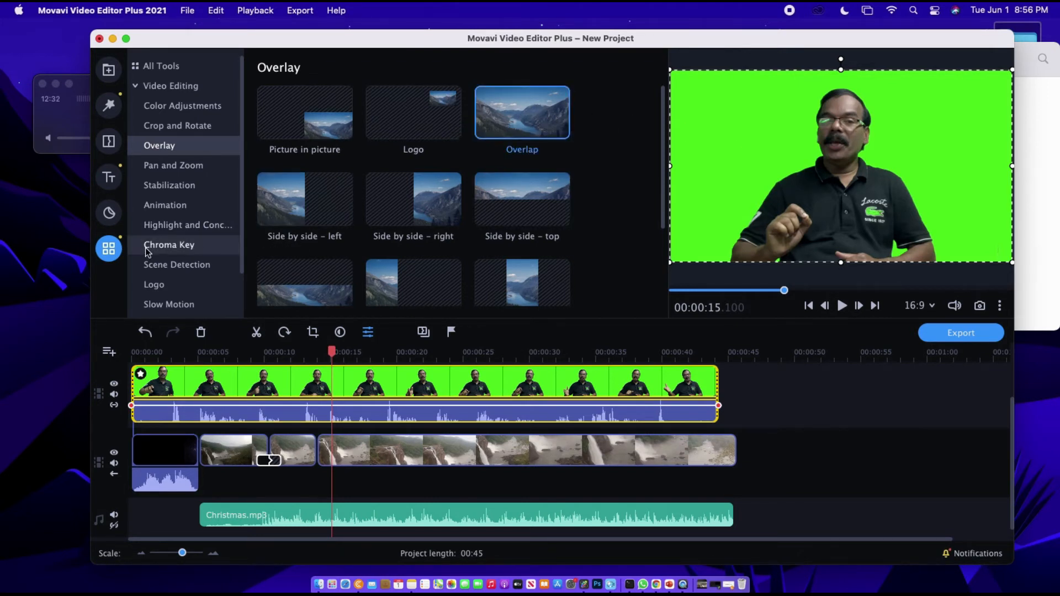
# Move the green-screen presenter clip along the overlay track so it starts at about 5 seconds, where the intro clip ends
pyautogui.click(188, 248)
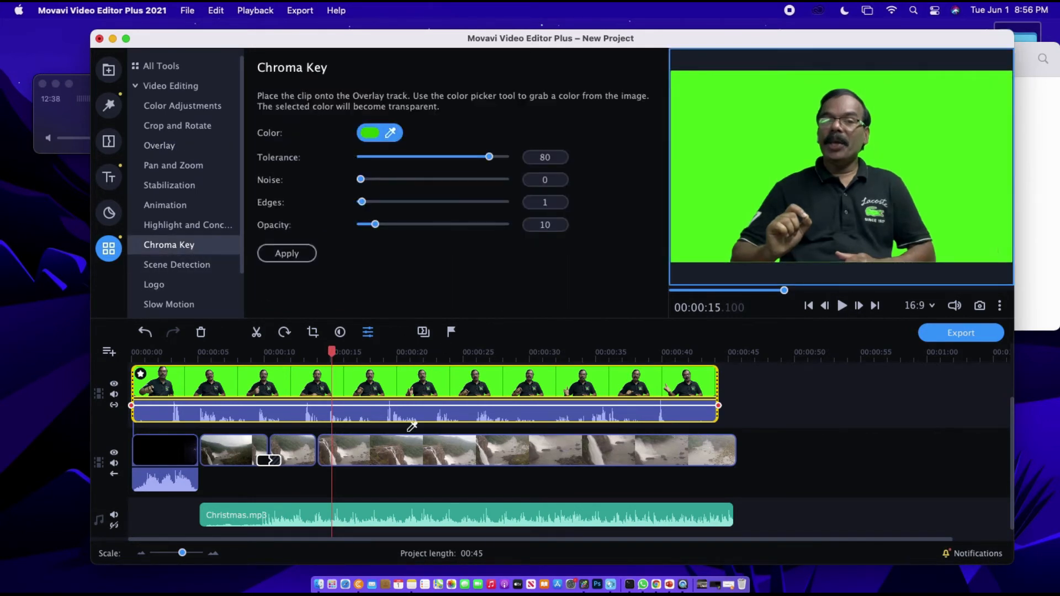
pyautogui.moveTo(330, 352); pyautogui.dragTo(203, 359)
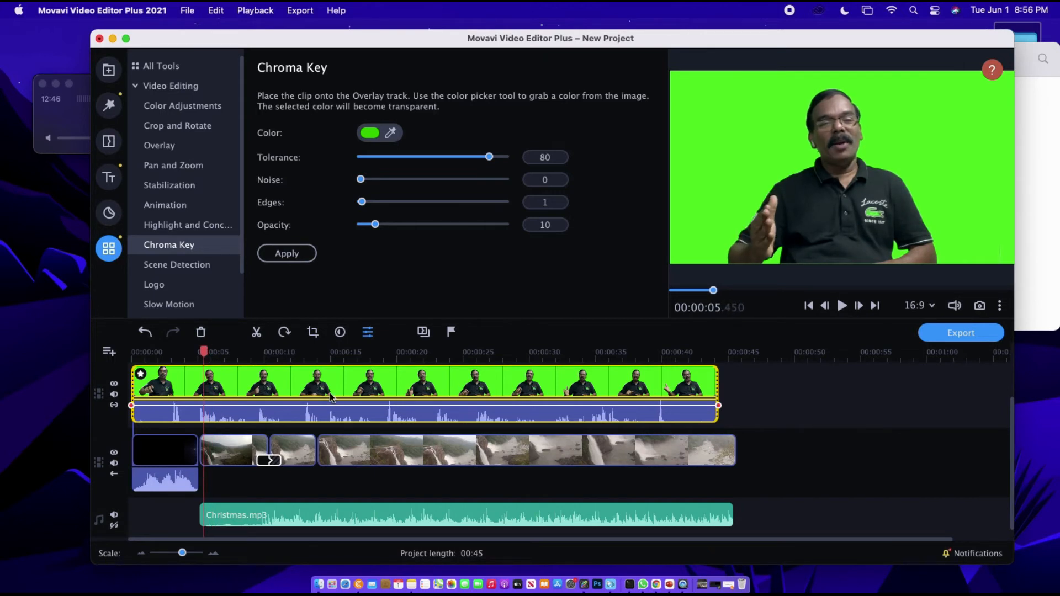
pyautogui.moveTo(332, 386); pyautogui.dragTo(405, 393)
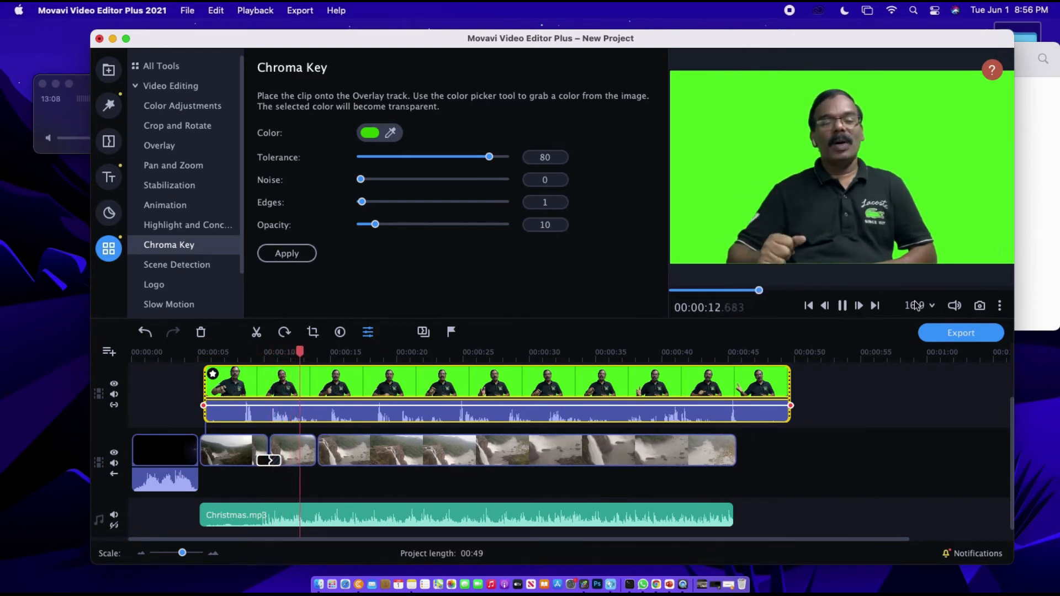
# Set the presenter clip's Chroma Key opacity to 17, checking the keying at about the 8-second frame
pyautogui.click(841, 307)
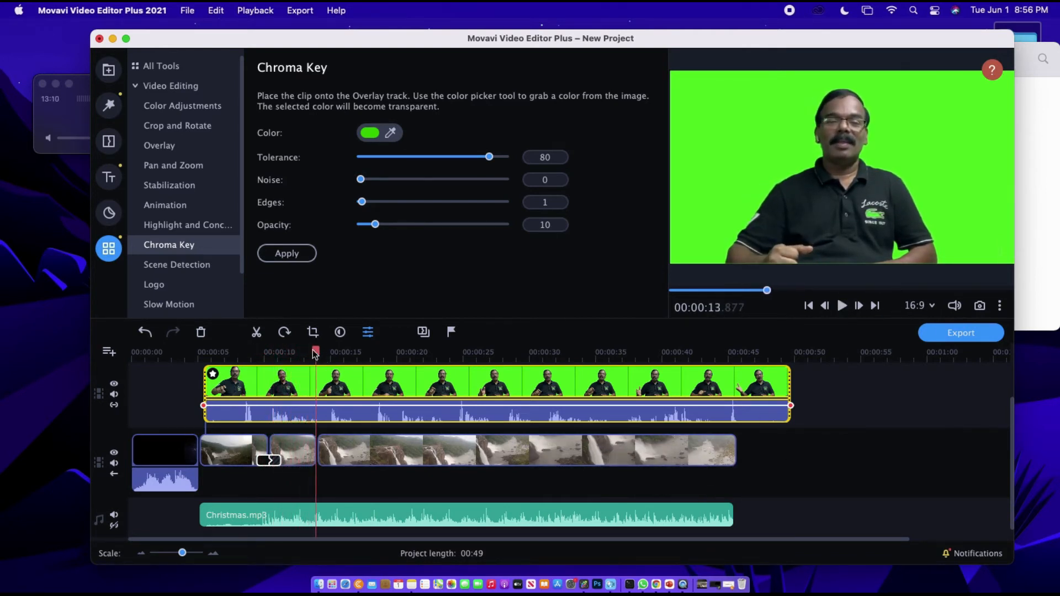
pyautogui.moveTo(317, 353); pyautogui.dragTo(246, 352)
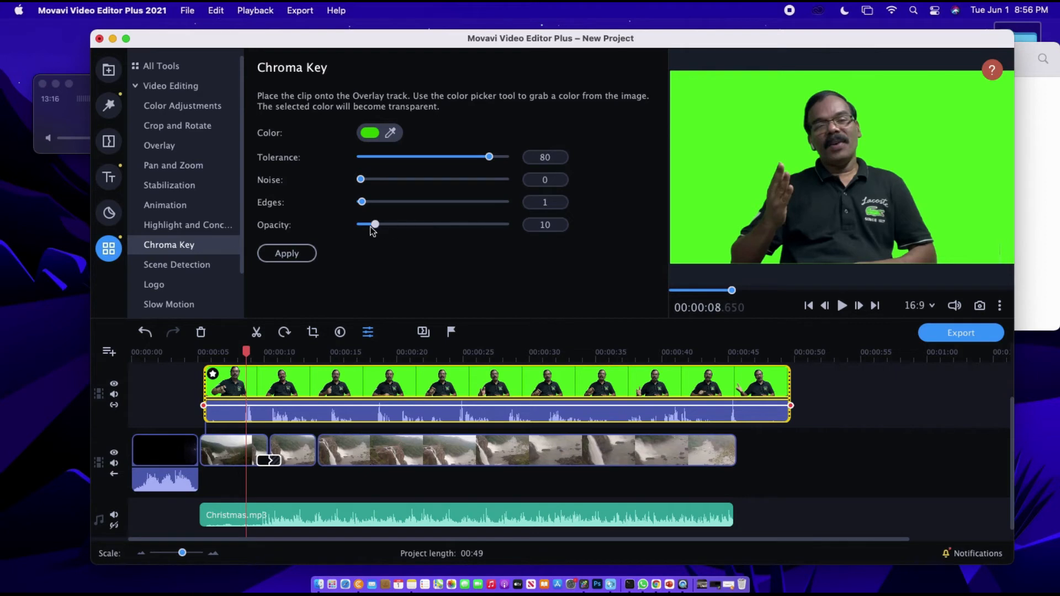
pyautogui.moveTo(375, 228); pyautogui.dragTo(359, 228)
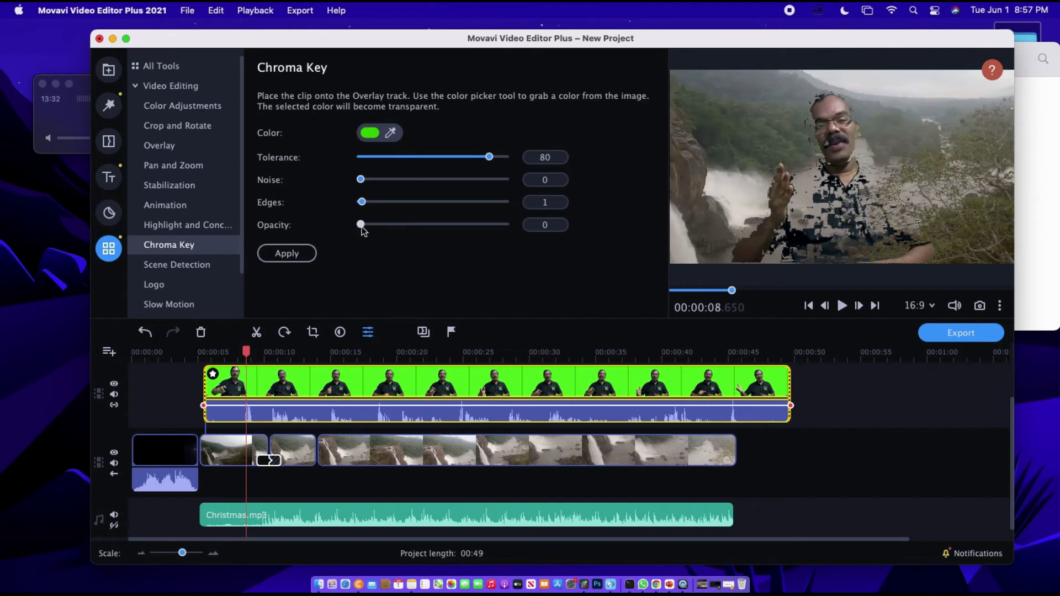
pyautogui.moveTo(361, 227); pyautogui.dragTo(369, 228)
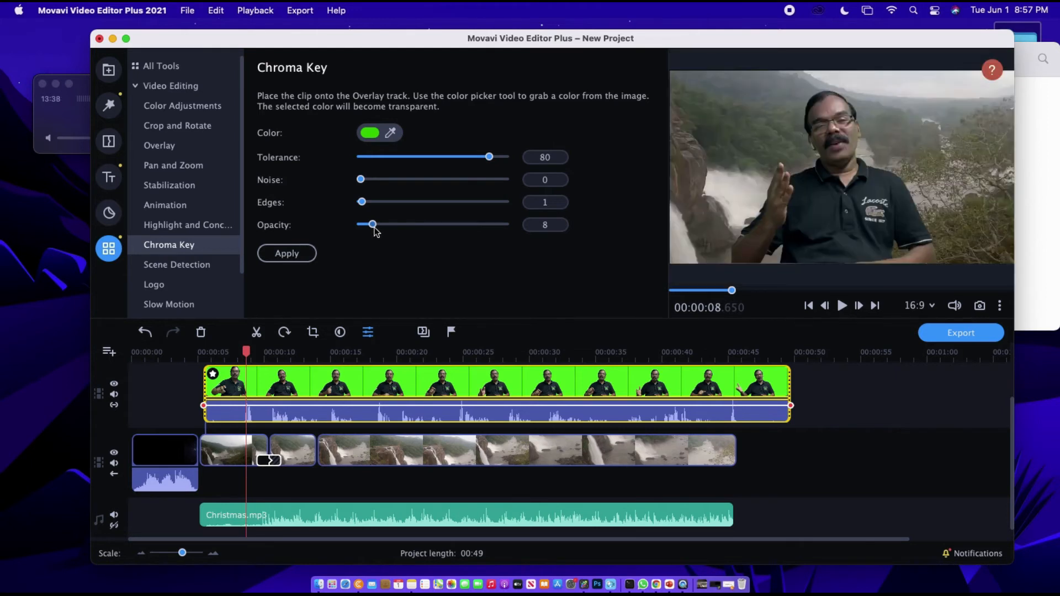
pyautogui.moveTo(375, 229); pyautogui.dragTo(387, 230)
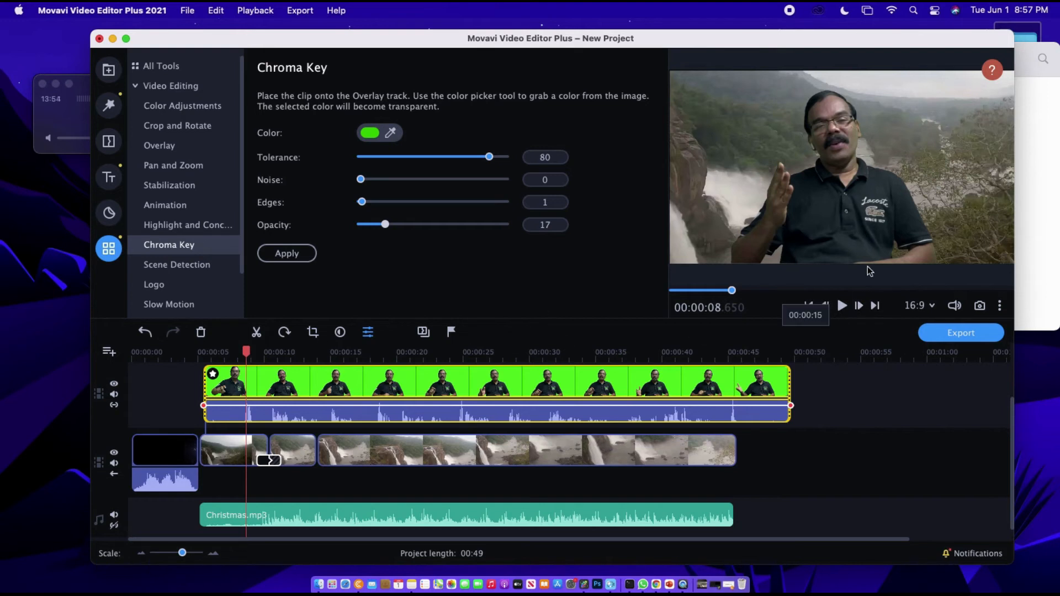
# Play back the keyed presenter clip over the waterfall footage, including once from the project's beginning
pyautogui.click(842, 307)
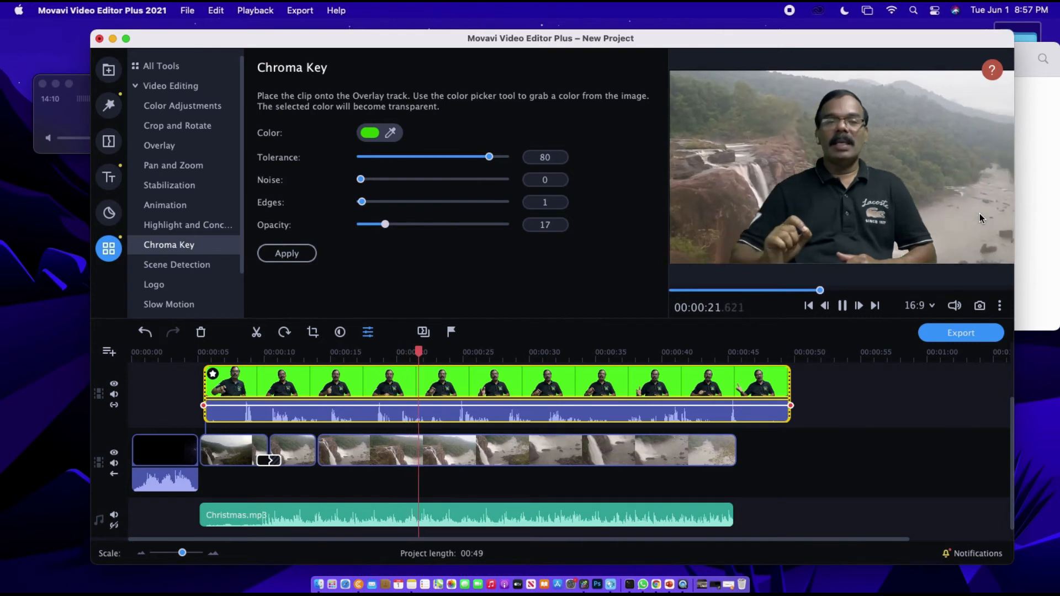
pyautogui.click(842, 306)
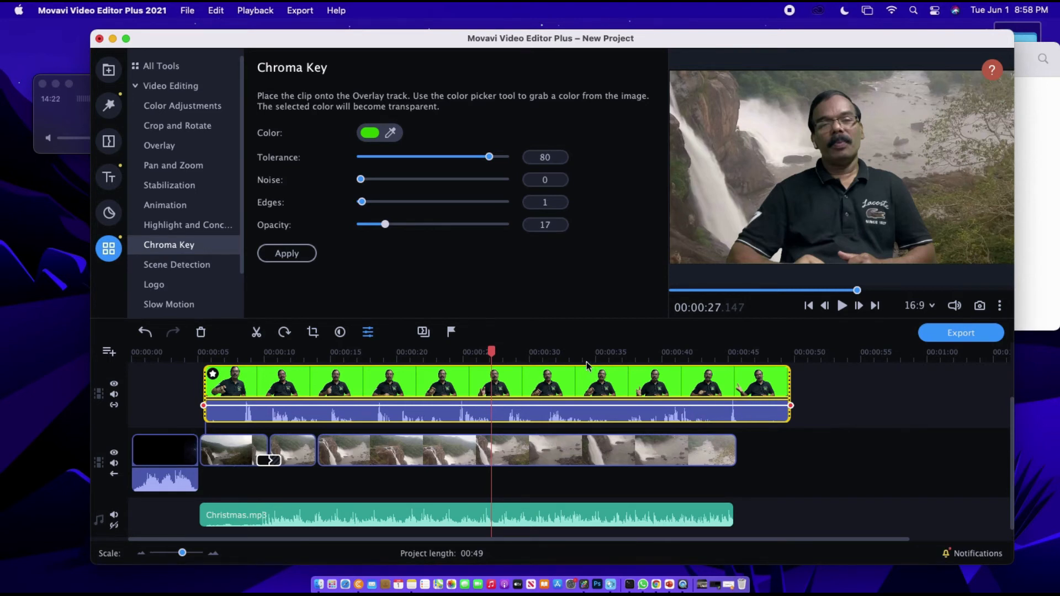
pyautogui.moveTo(491, 355); pyautogui.dragTo(130, 354)
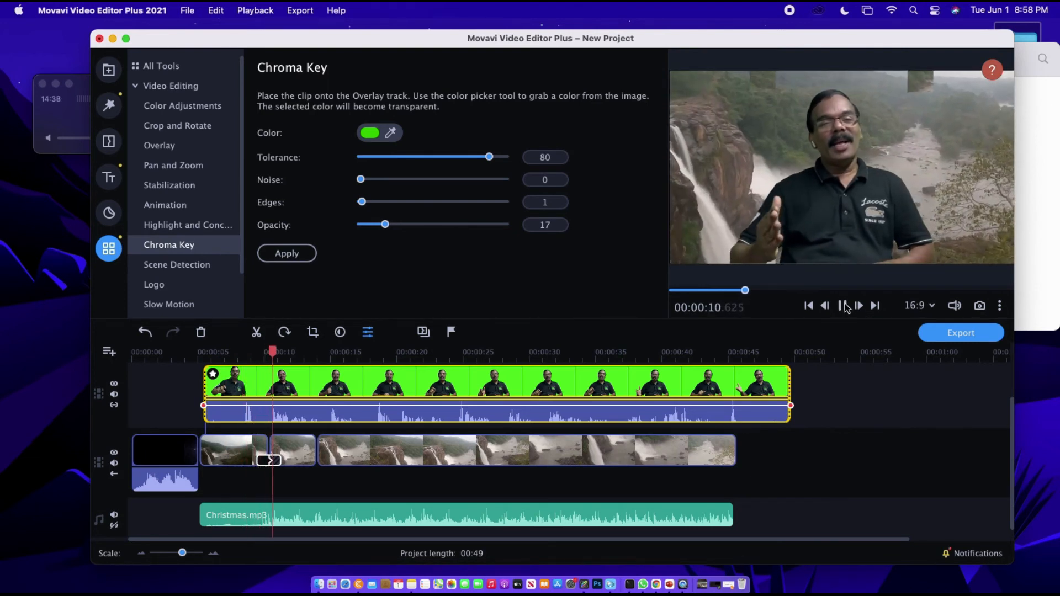
pyautogui.press('space')
# Split the presenter clip at 00:00:45.700, where the waterfall video ends, and delete the leftover piece
pyautogui.moveTo(287, 358); pyautogui.dragTo(737, 421)
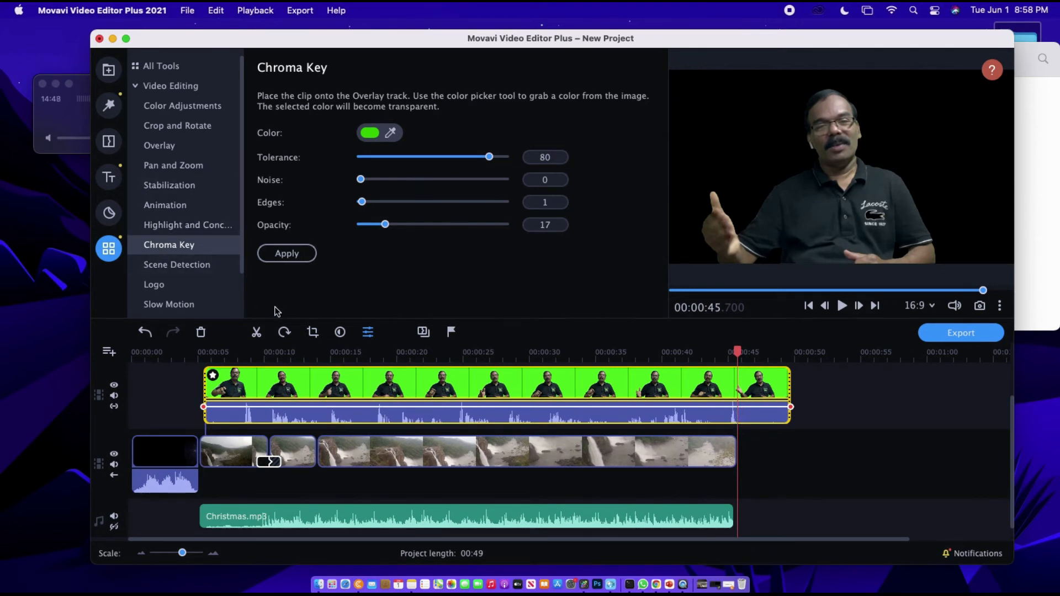
pyautogui.click(256, 334)
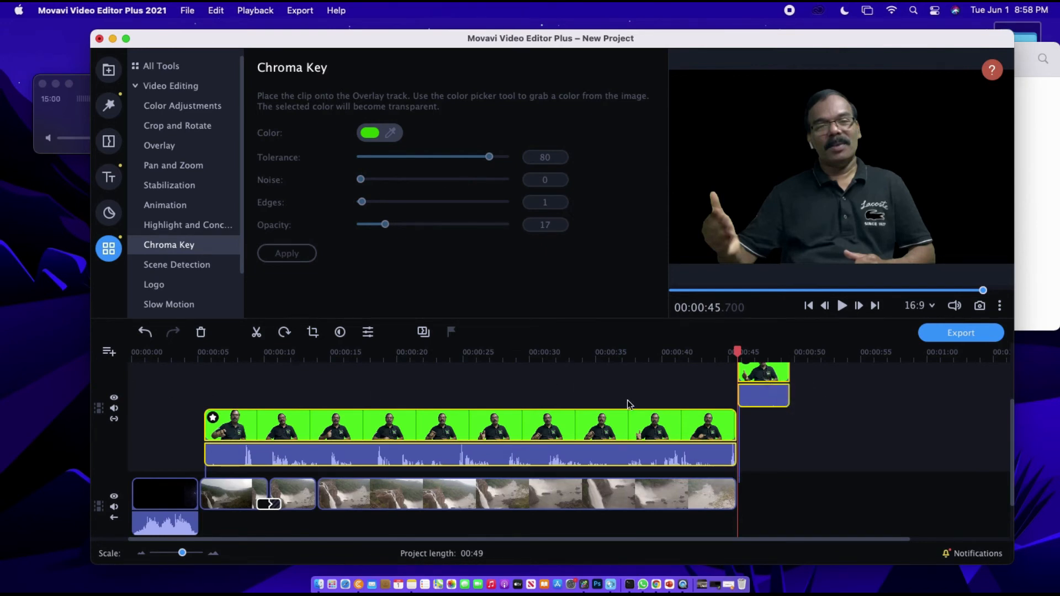
pyautogui.doubleClick(763, 378)
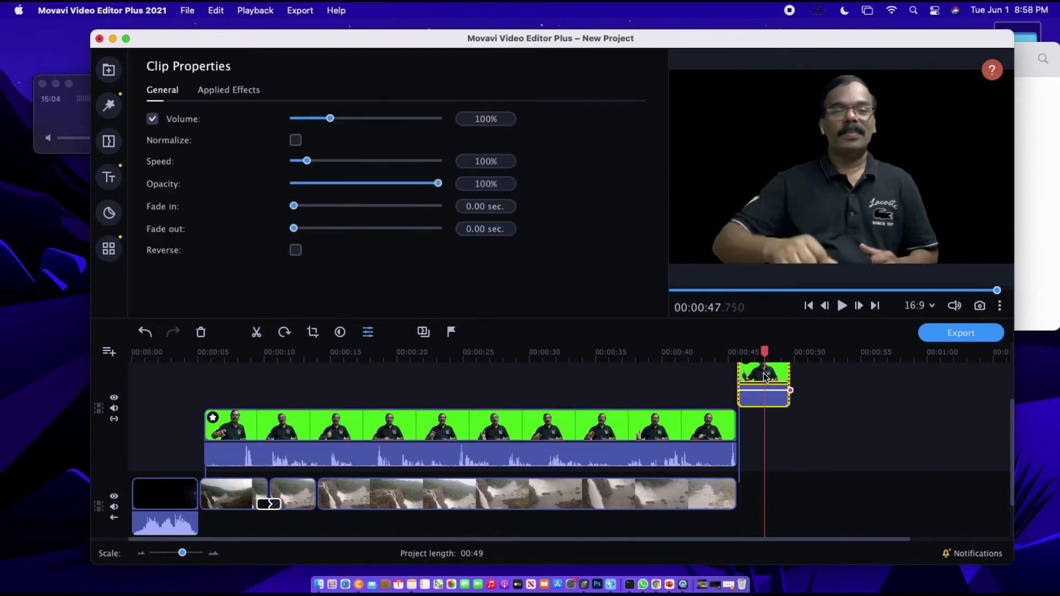
pyautogui.click(201, 332)
pyautogui.scroll(-2, 401, 488)
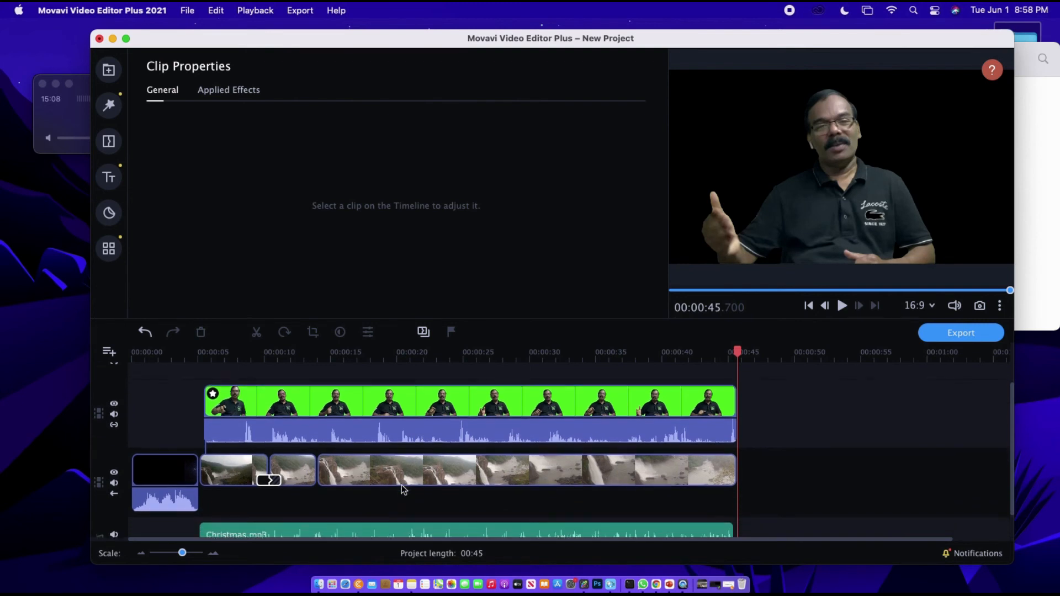
# Preview the composite from the intro clip to the end of the project, skipping ahead through the presenter section
pyautogui.click(167, 472)
pyautogui.moveTo(167, 466); pyautogui.dragTo(169, 474)
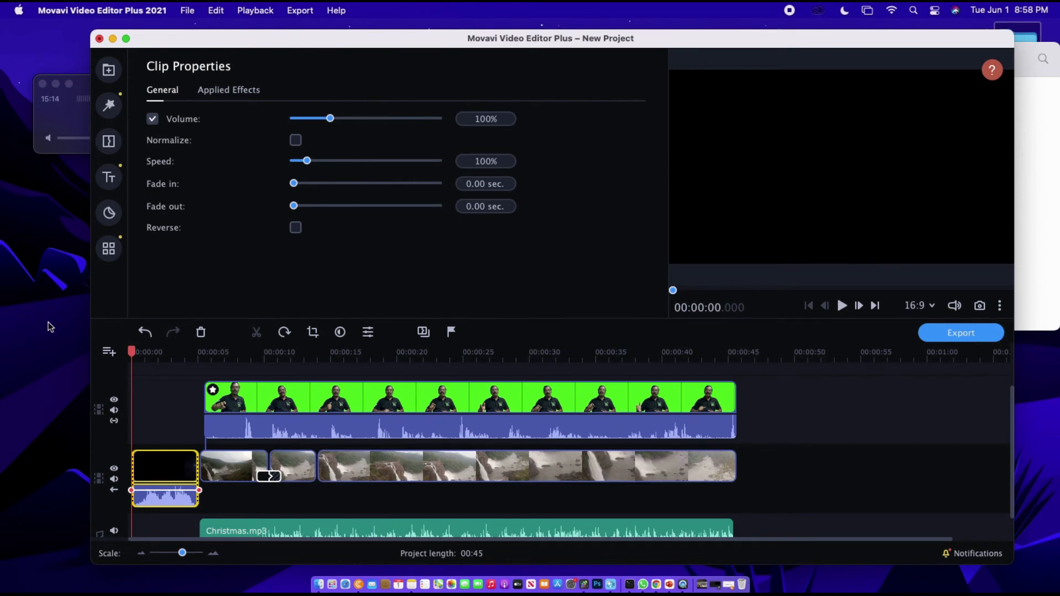
pyautogui.click(842, 305)
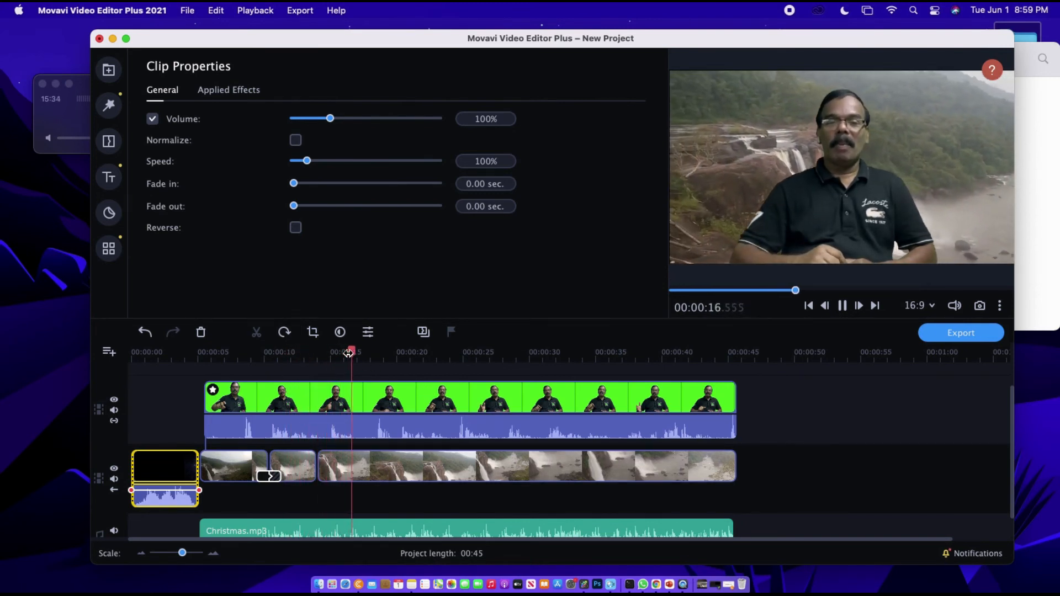
pyautogui.moveTo(236, 356); pyautogui.dragTo(558, 383)
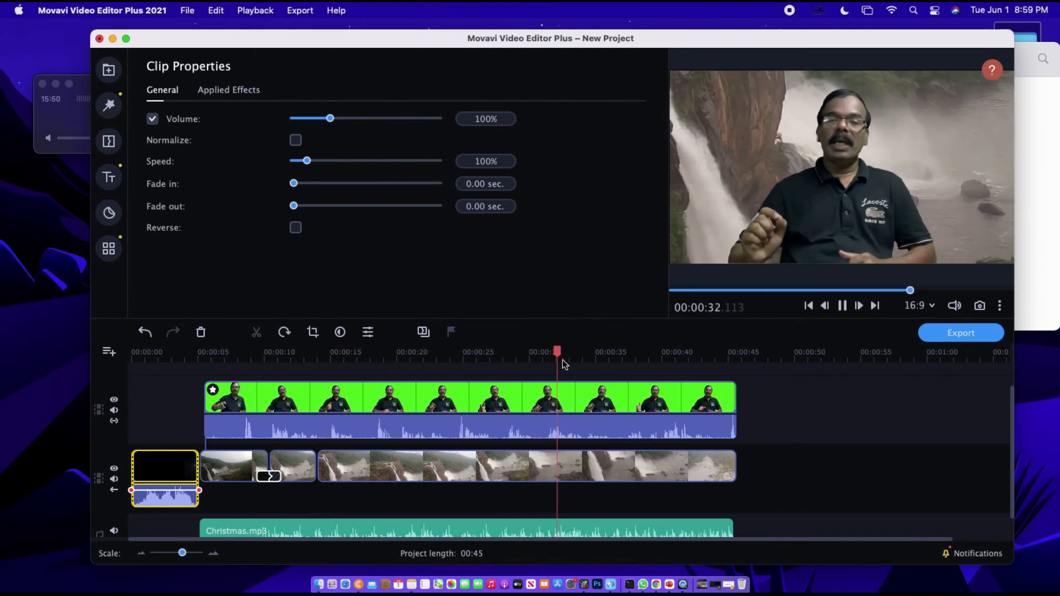
pyautogui.moveTo(567, 357); pyautogui.dragTo(712, 395)
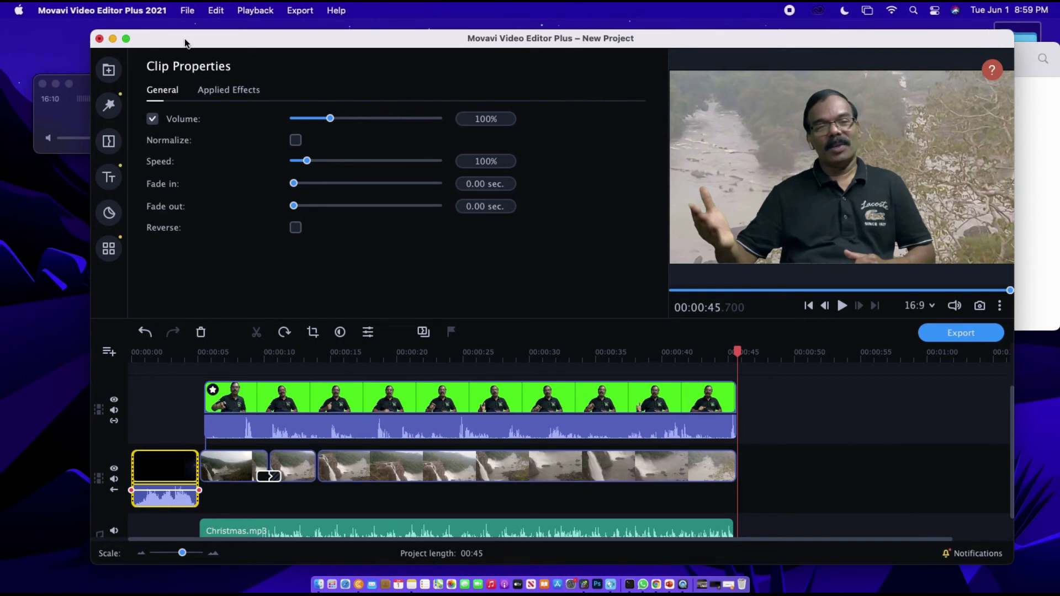
pyautogui.scroll(-1, 253, 369)
pyautogui.scroll(-2, 254, 370)
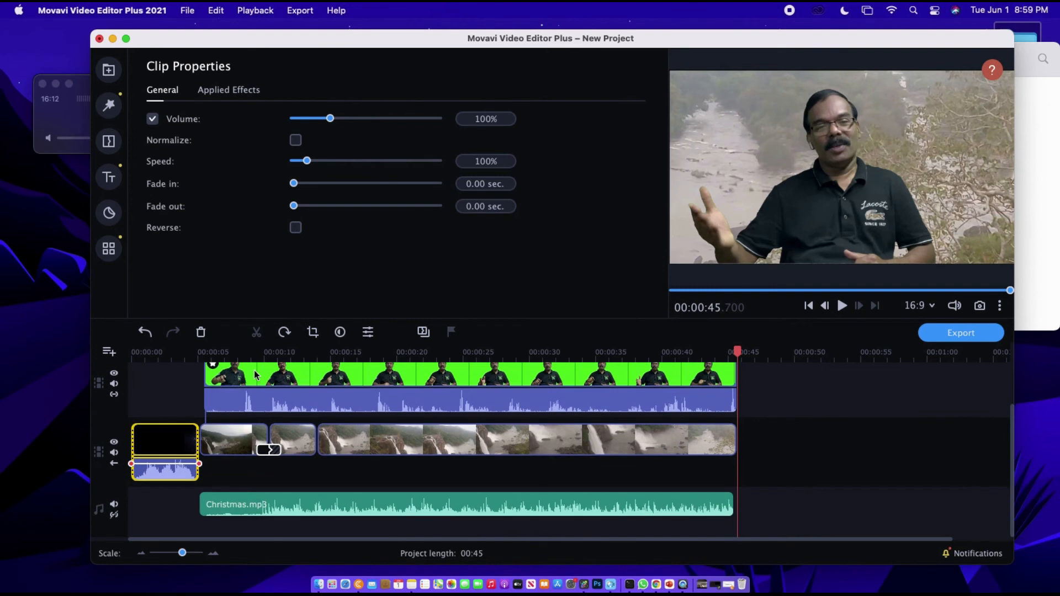
pyautogui.scroll(3, 253, 370)
pyautogui.scroll(-3, 255, 370)
pyautogui.scroll(3, 255, 370)
pyautogui.scroll(-1, 254, 370)
pyautogui.scroll(-2, 255, 371)
pyautogui.scroll(1, 255, 371)
pyautogui.scroll(-2, 255, 371)
pyautogui.scroll(1, 255, 371)
pyautogui.scroll(1, 255, 375)
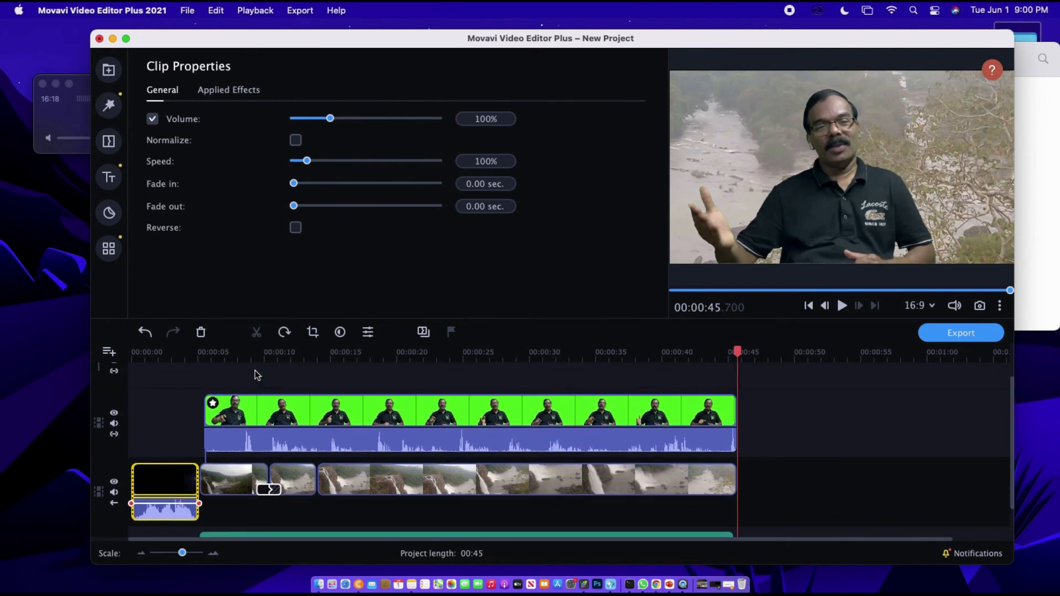
# Show the Media Bin and look through the imported clips
pyautogui.moveTo(780, 44); pyautogui.dragTo(735, 47)
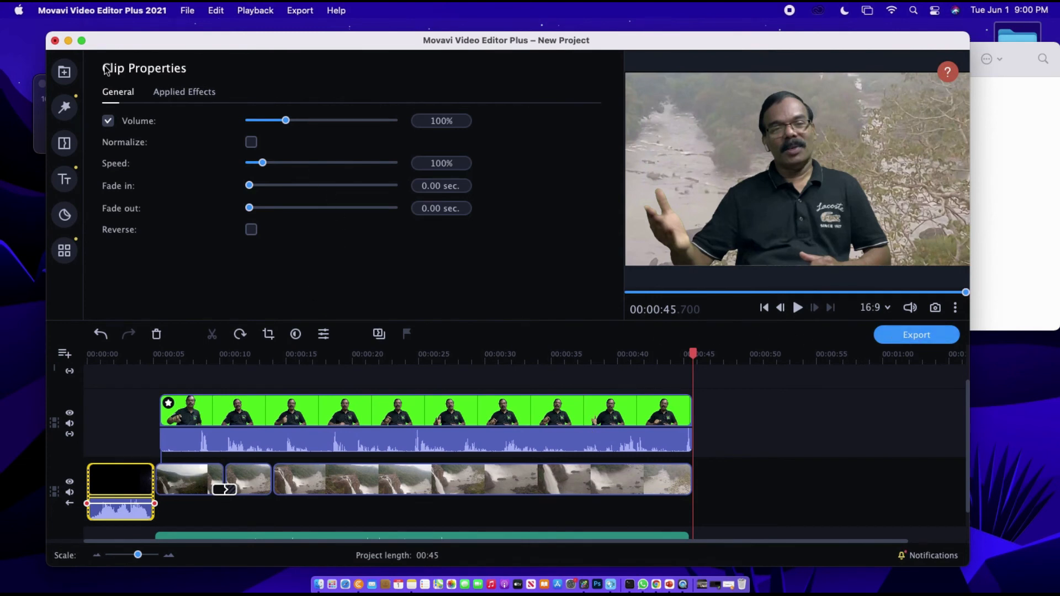
pyautogui.click(62, 74)
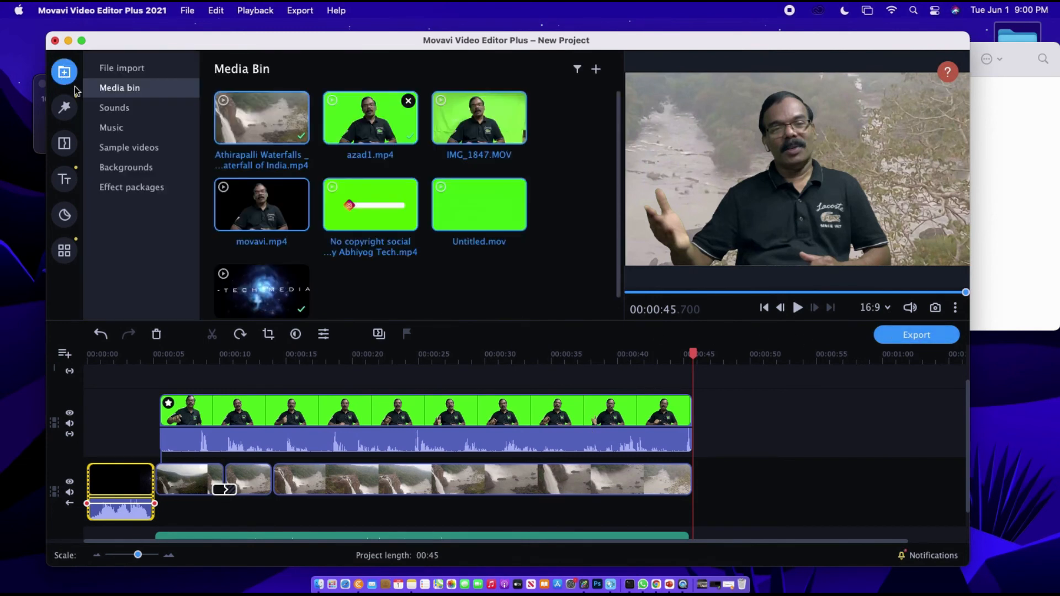
pyautogui.scroll(-1, 286, 220)
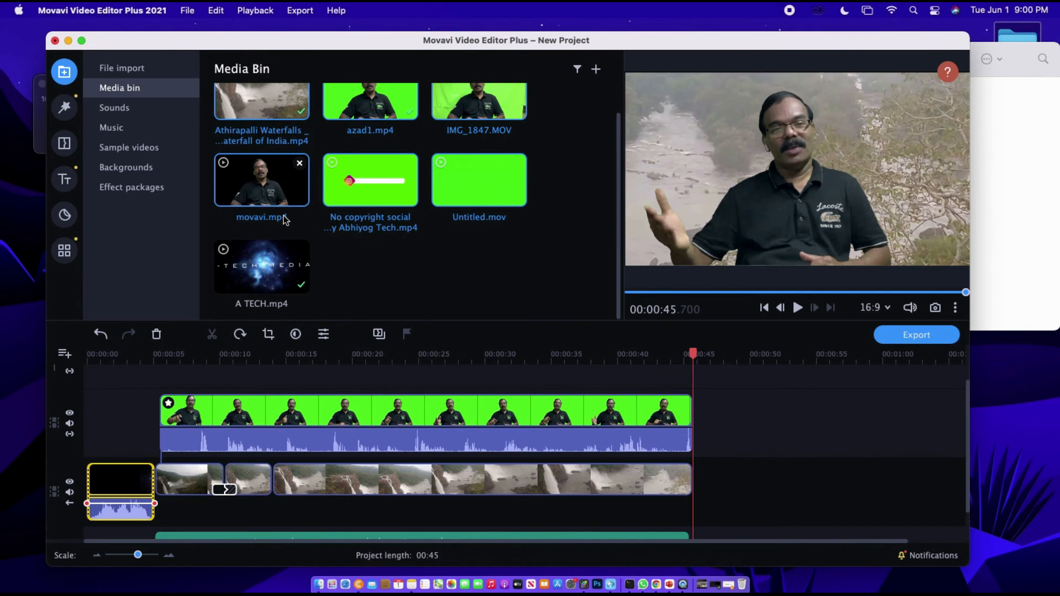
pyautogui.moveTo(797, 41); pyautogui.dragTo(824, 37)
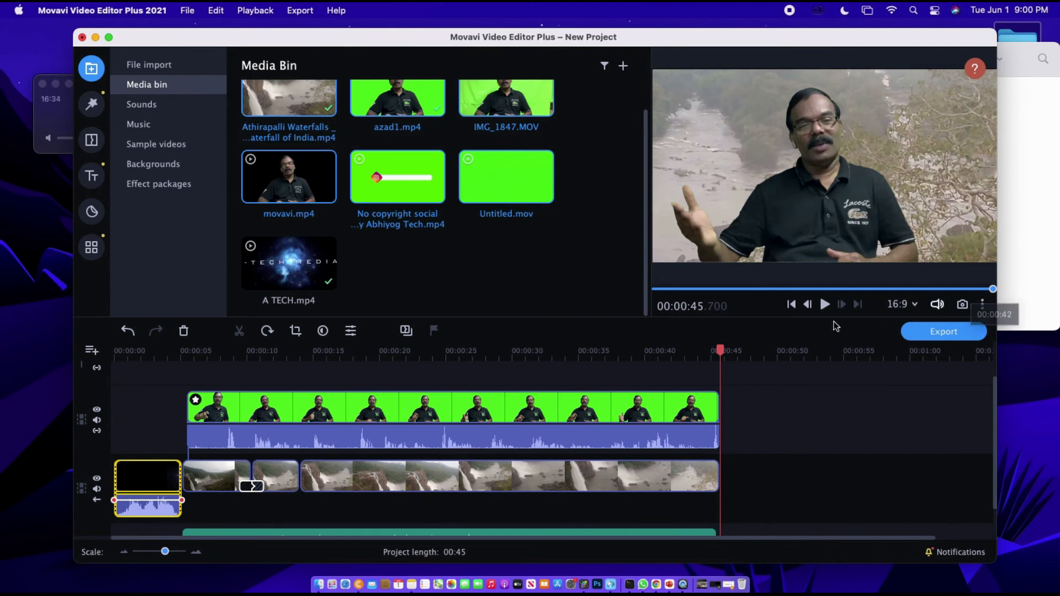
# Export the project to the Desktop as a Good-quality MP4 titled with the author's name, and show the output folder
pyautogui.click(943, 336)
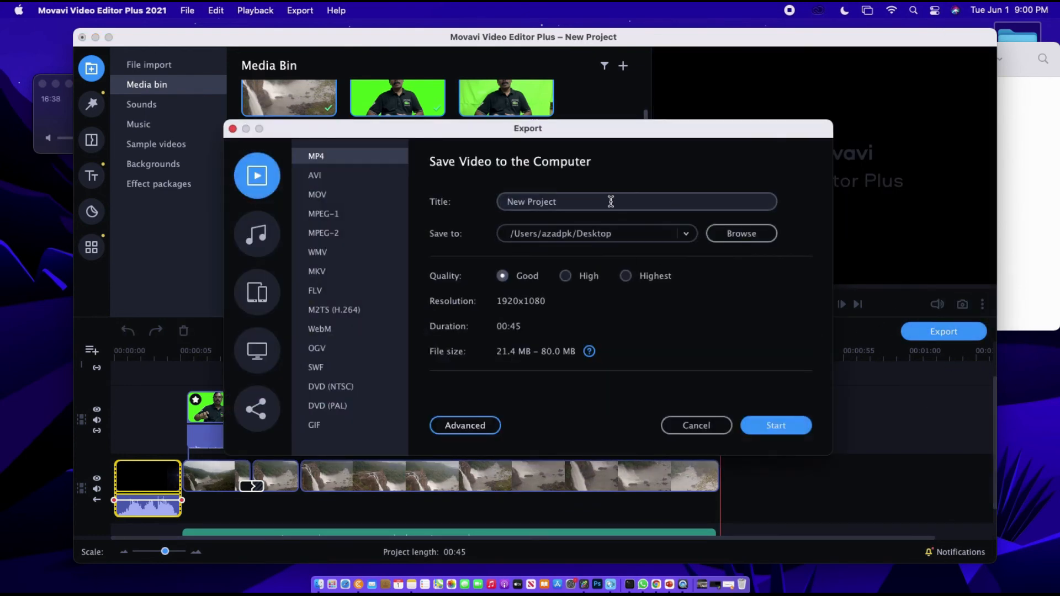
pyautogui.moveTo(610, 203); pyautogui.dragTo(475, 205)
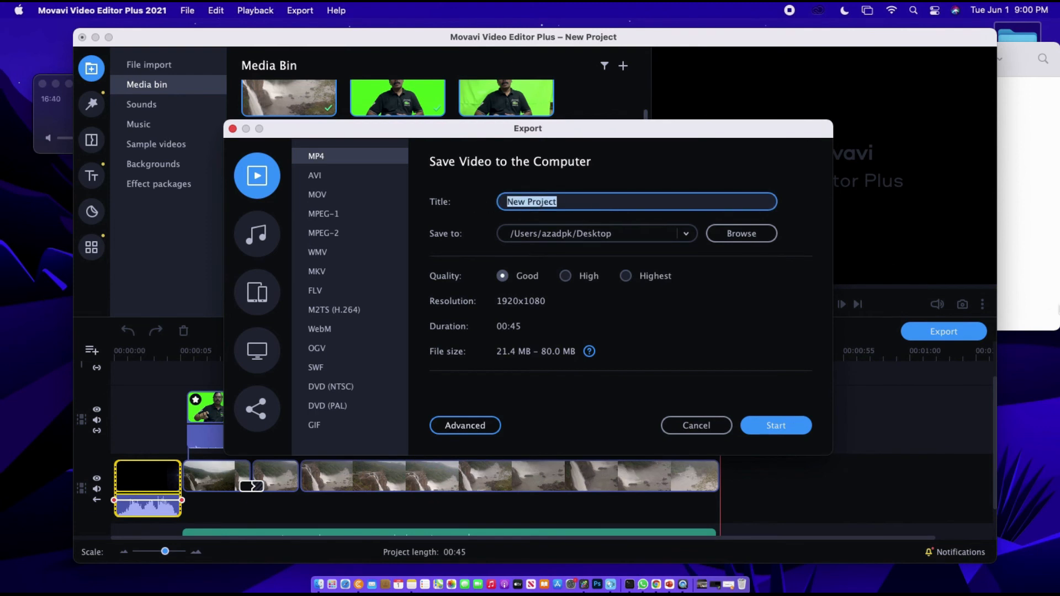
pyautogui.press('BackSpace')
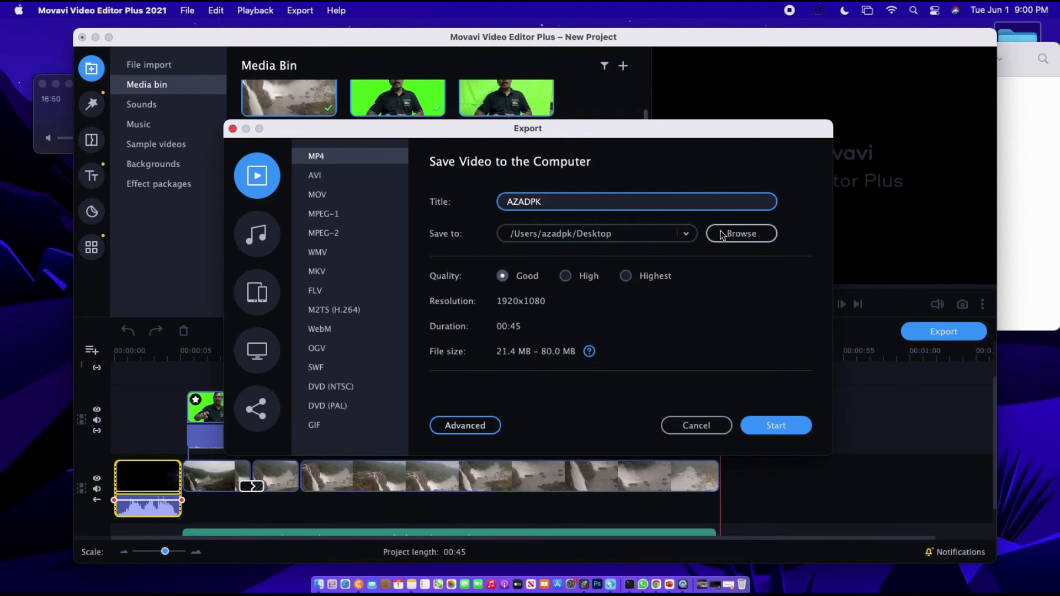
pyautogui.click(776, 426)
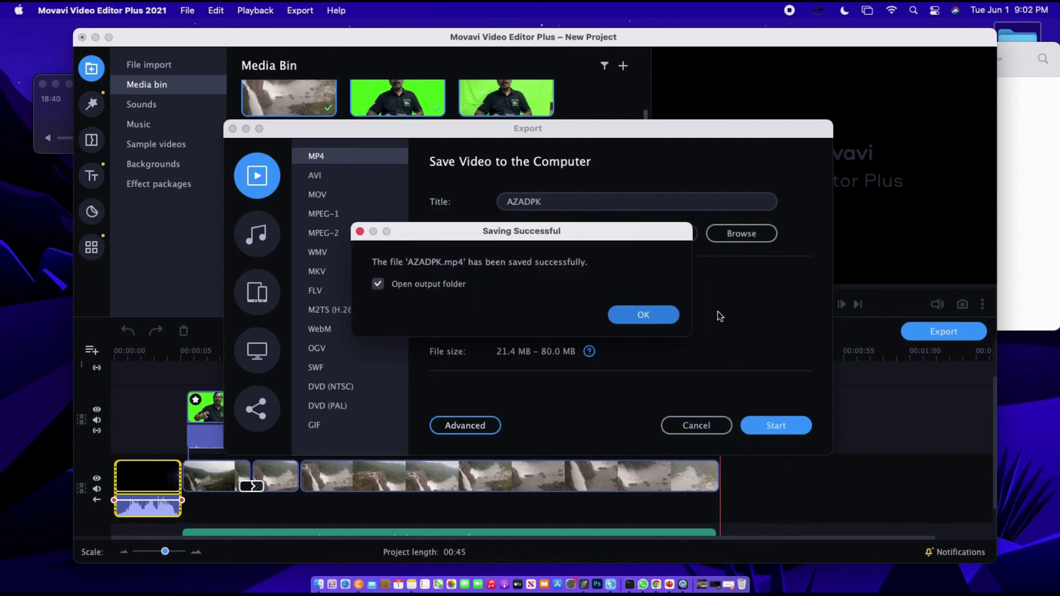
pyautogui.click(649, 318)
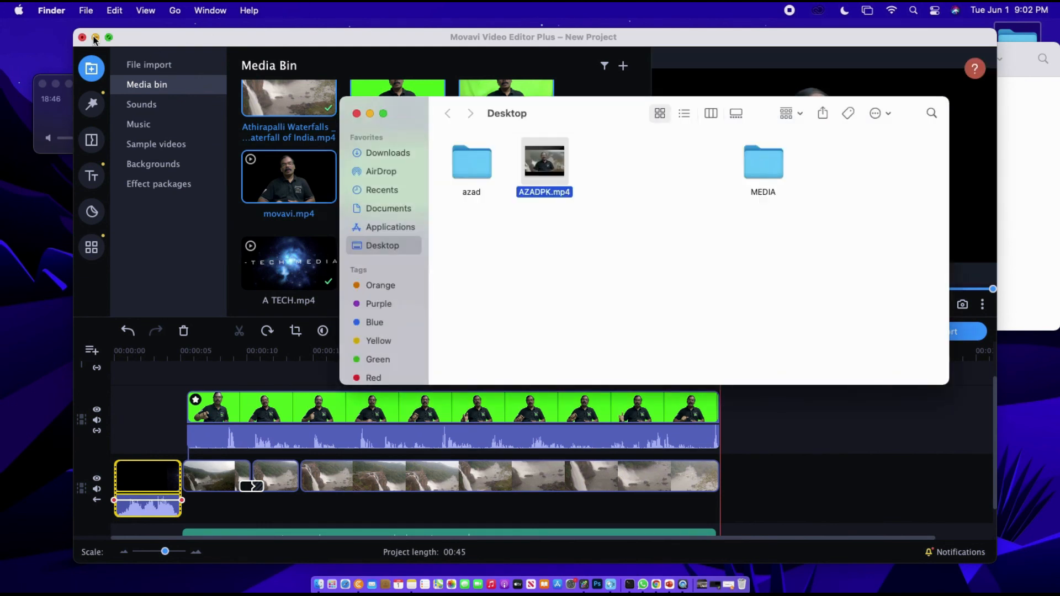
# Open the exported MP4 in QuickTime Player, play it, and close the player and the Desktop folder window
pyautogui.moveTo(561, 166)
pyautogui.rightClick(562, 166)
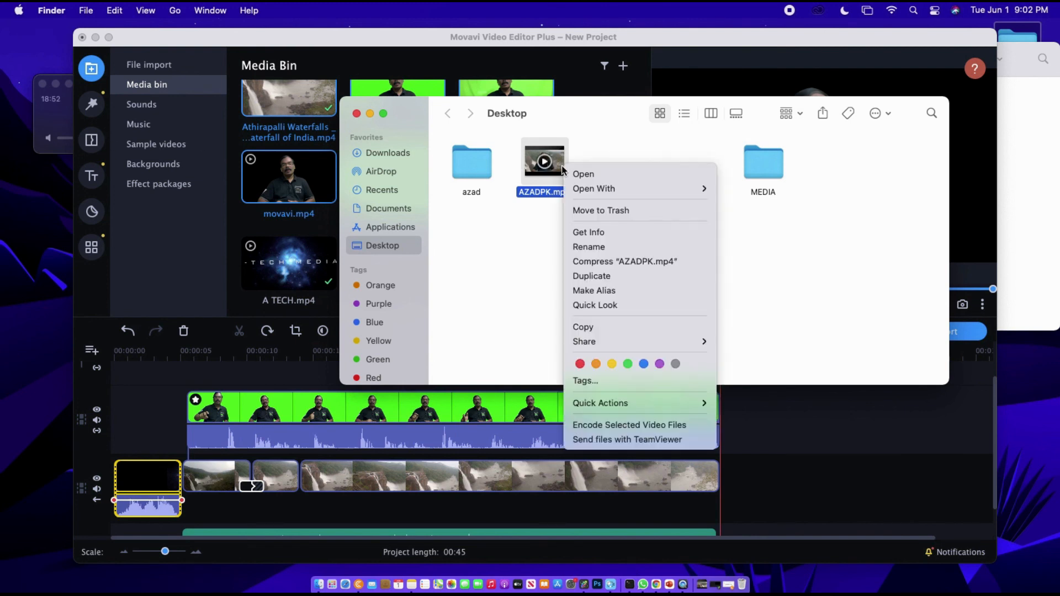
pyautogui.moveTo(665, 188)
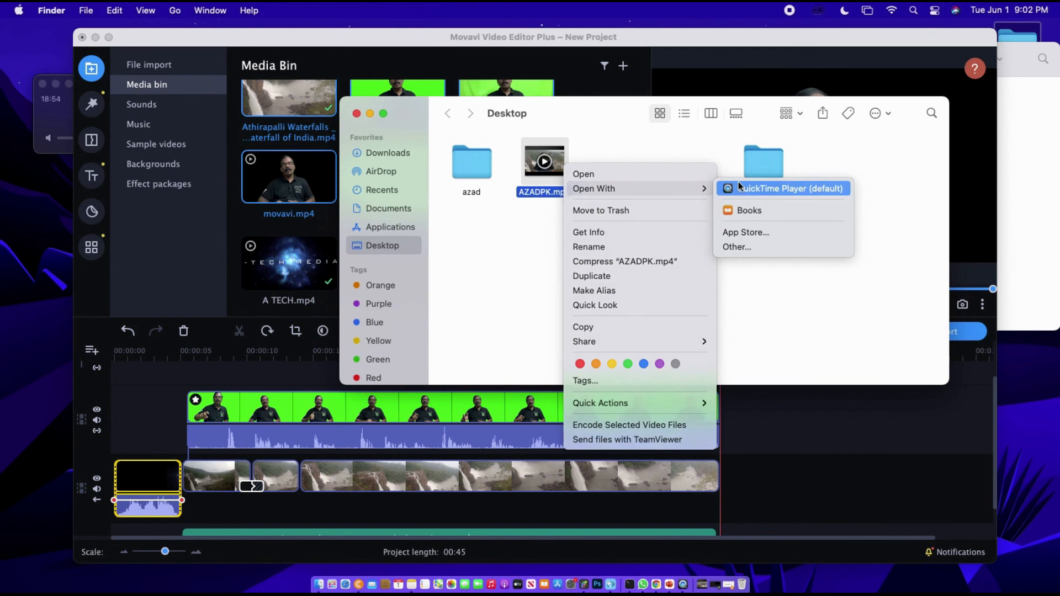
pyautogui.click(754, 189)
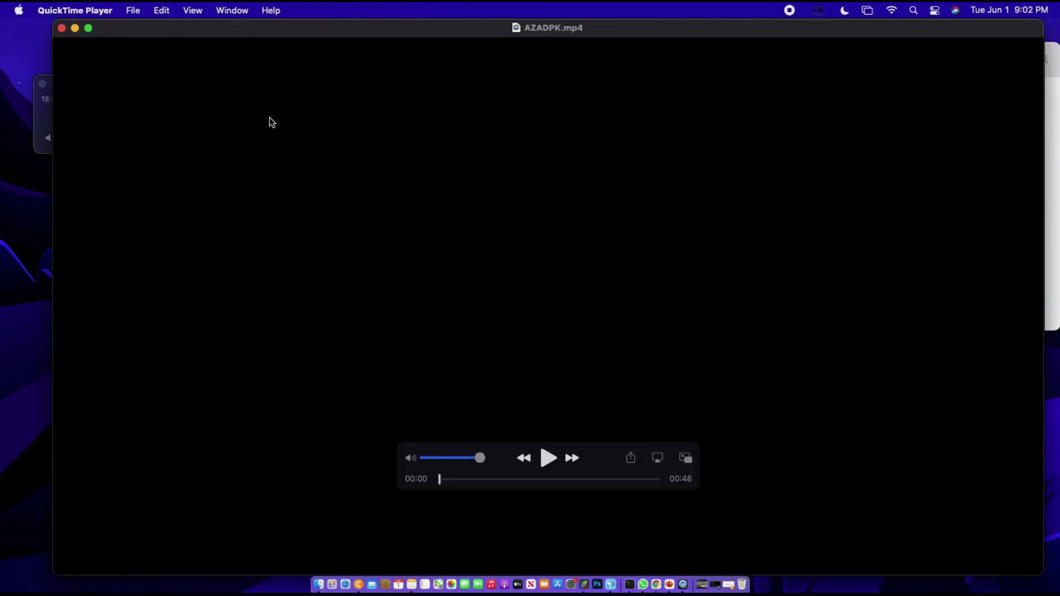
pyautogui.click(548, 462)
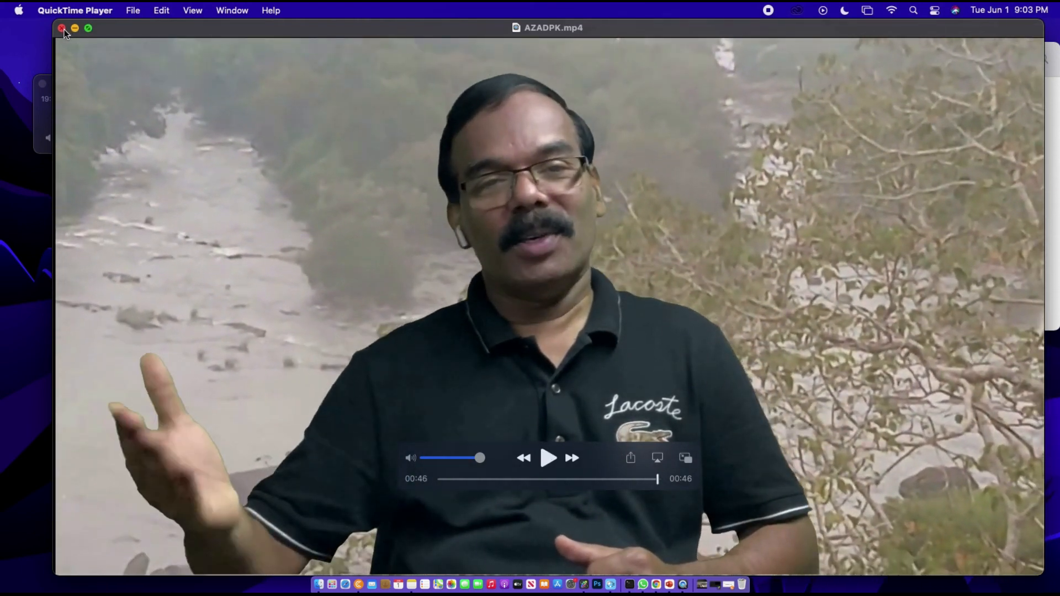
pyautogui.click(64, 29)
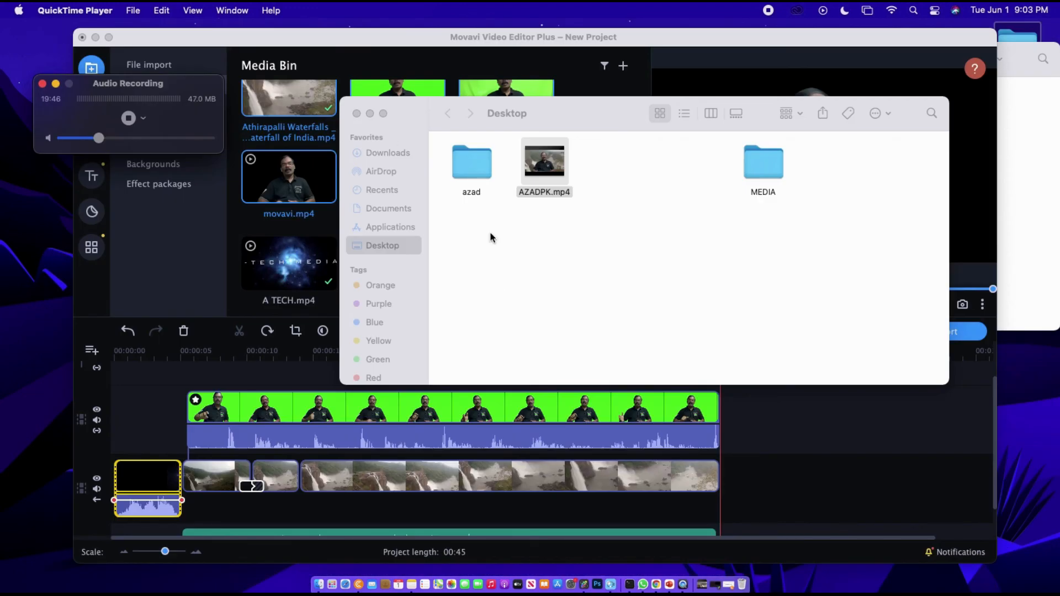
pyautogui.click(356, 114)
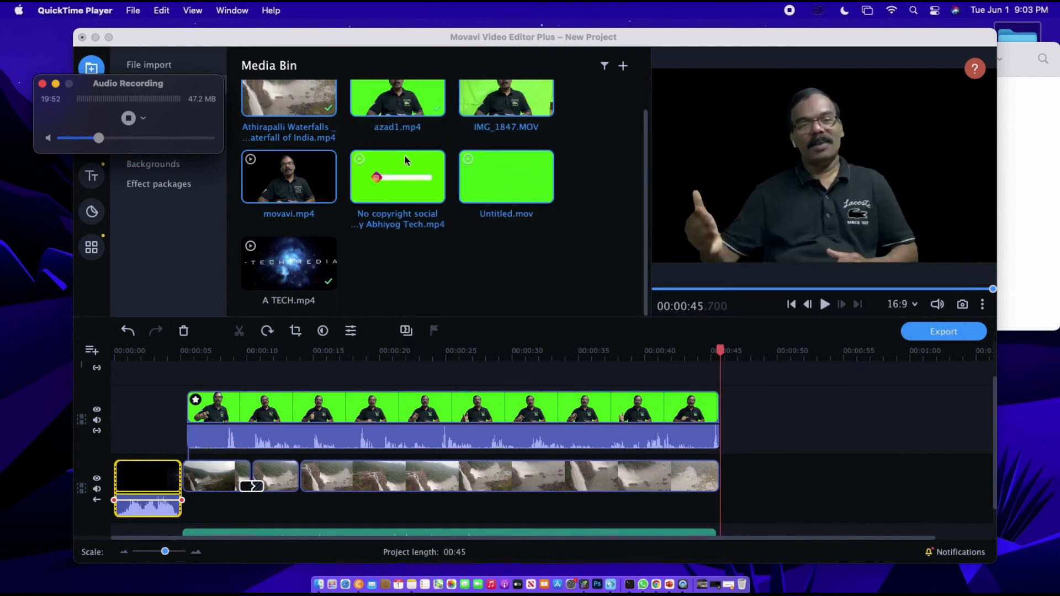